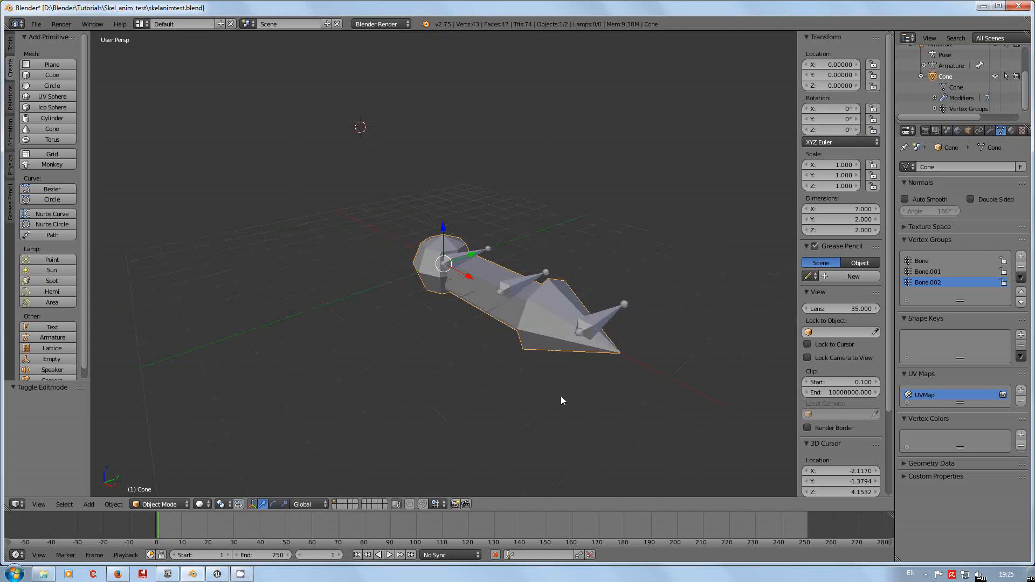
Step: Select the three-bone armature and switch it to Edit Mode
middle_drag(561, 401, 442, 415)
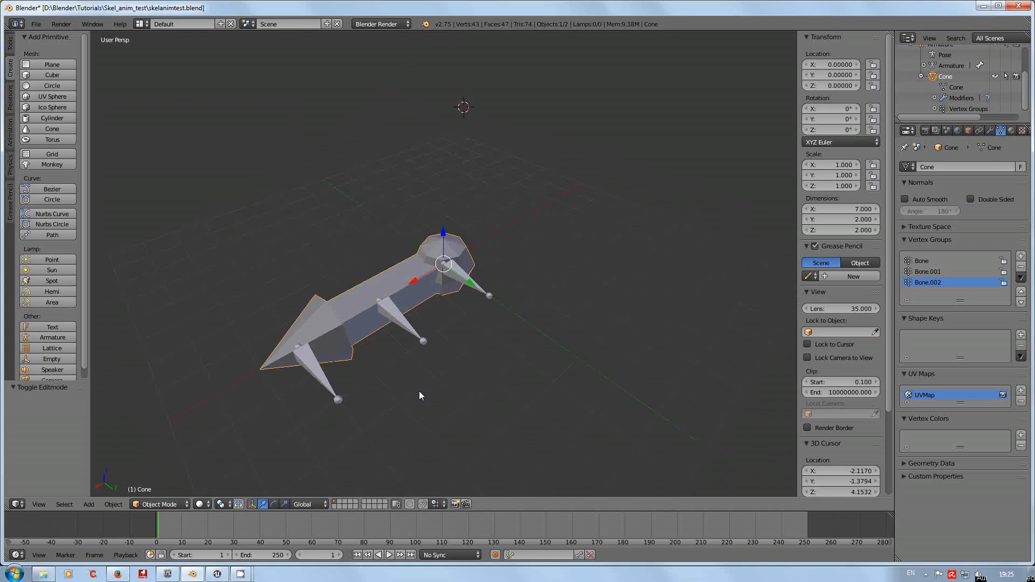
middle_drag(421, 396, 539, 388)
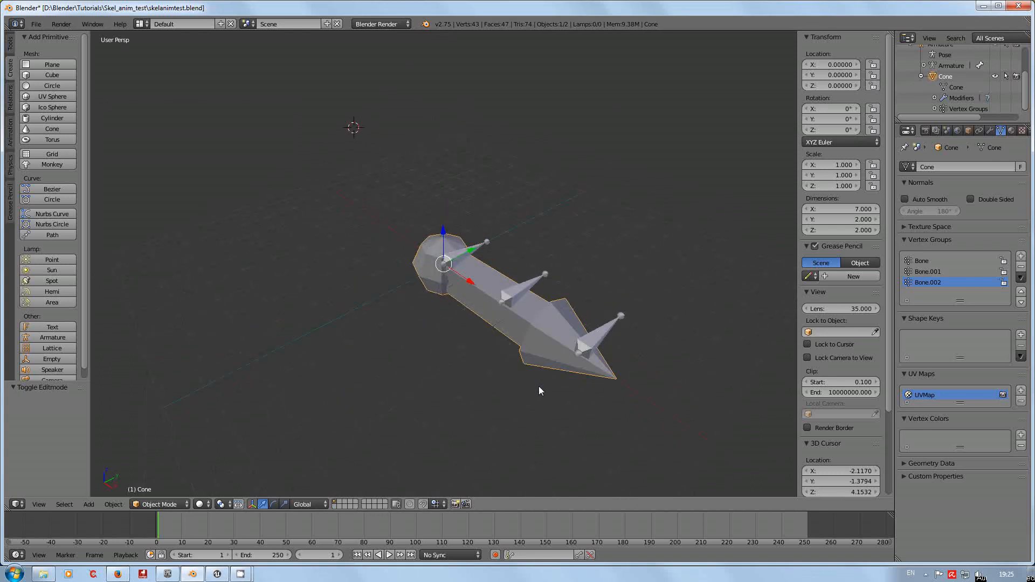
right_click(472, 250)
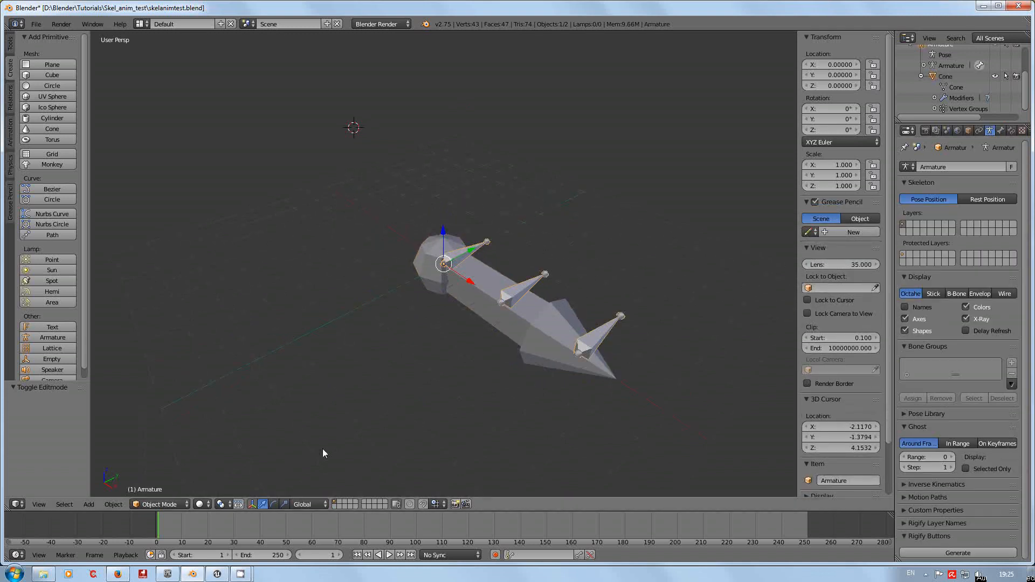
click(160, 505)
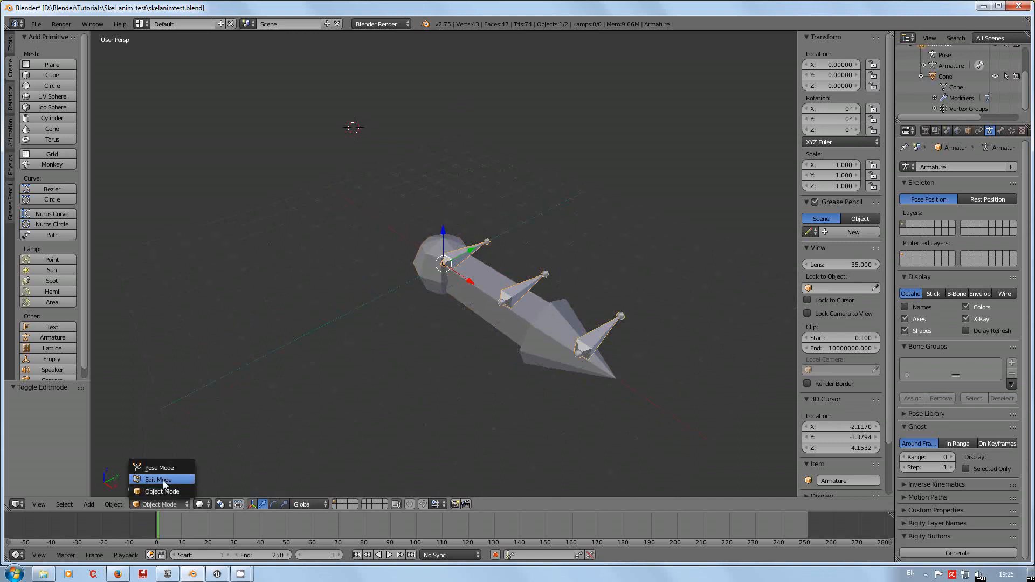
click(163, 481)
Step: Examine the orientation, axes and parent links of the three bones relative to the mesh from several angles
middle_drag(659, 407, 515, 280)
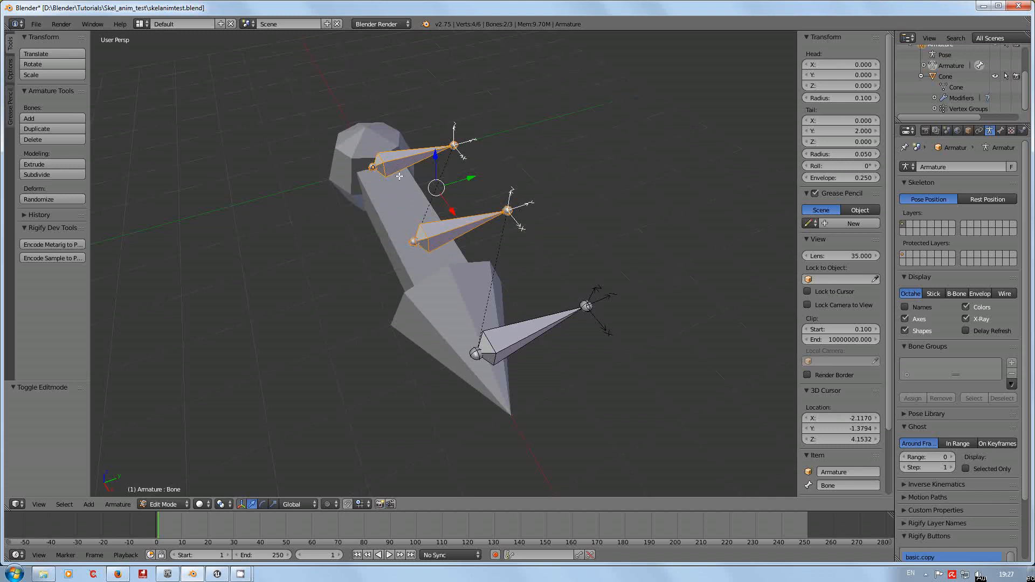
middle_drag(219, 397, 280, 404)
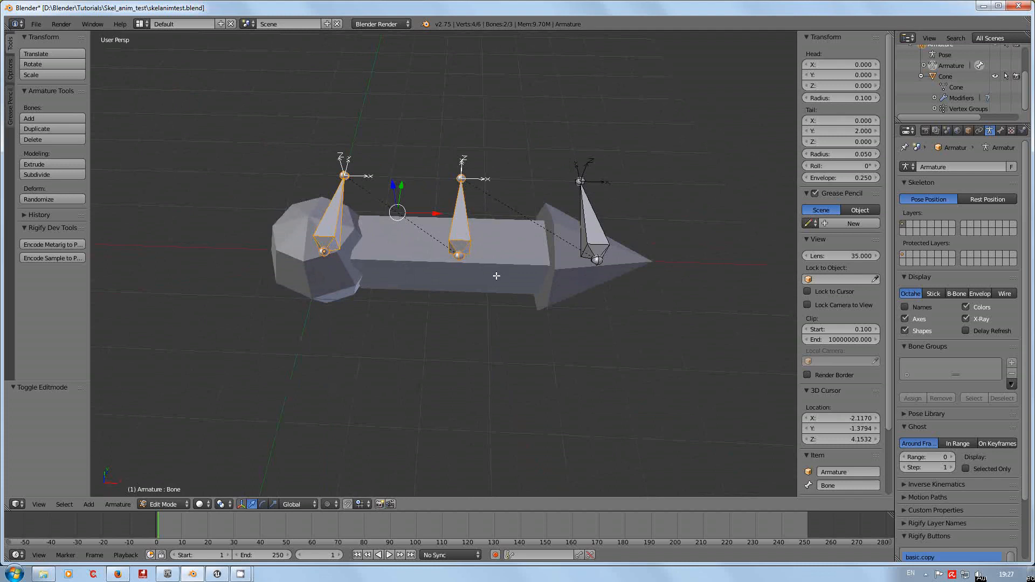
middle_drag(612, 345, 572, 343)
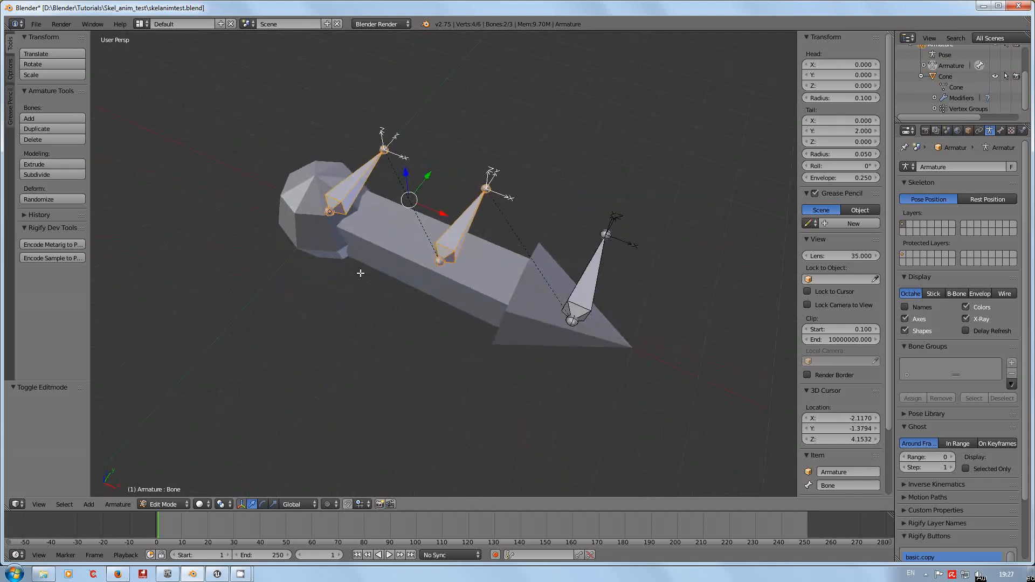
middle_drag(387, 328, 360, 318)
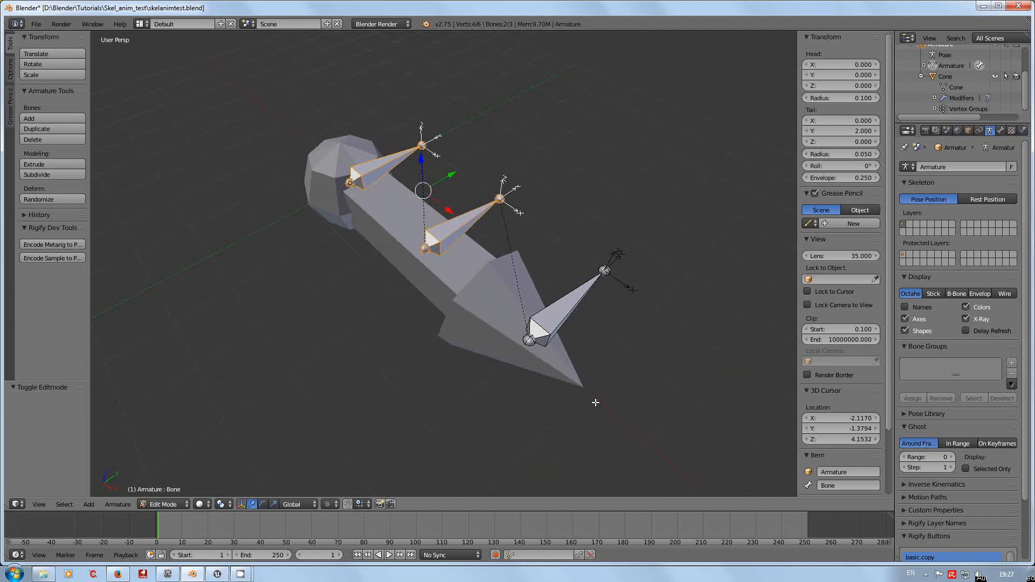
middle_drag(595, 402, 614, 406)
middle_drag(638, 354, 634, 352)
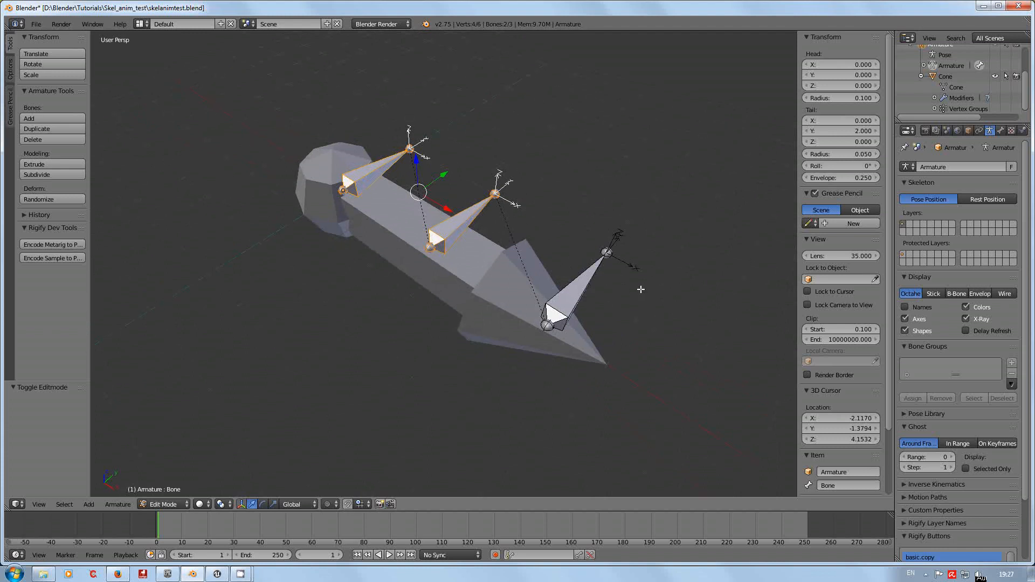
middle_drag(640, 290, 557, 203)
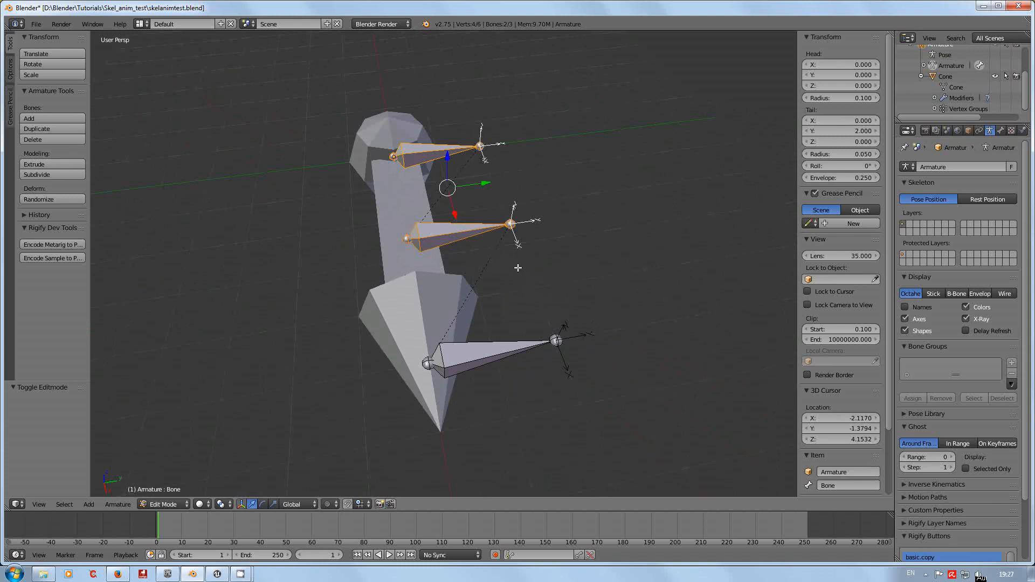
middle_drag(515, 266, 549, 248)
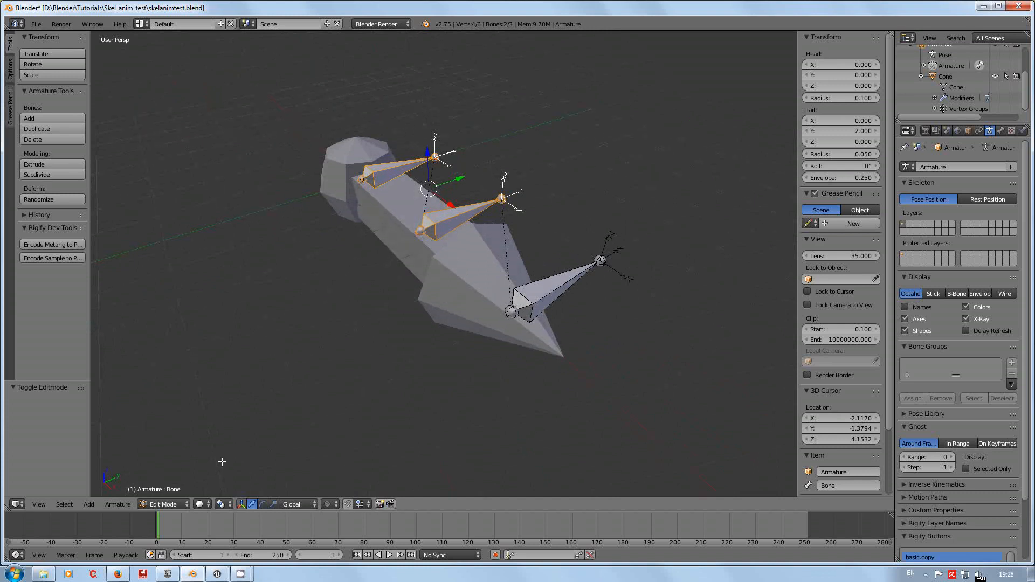
Step: Return the armature to Object Mode and deselect everything
click(171, 505)
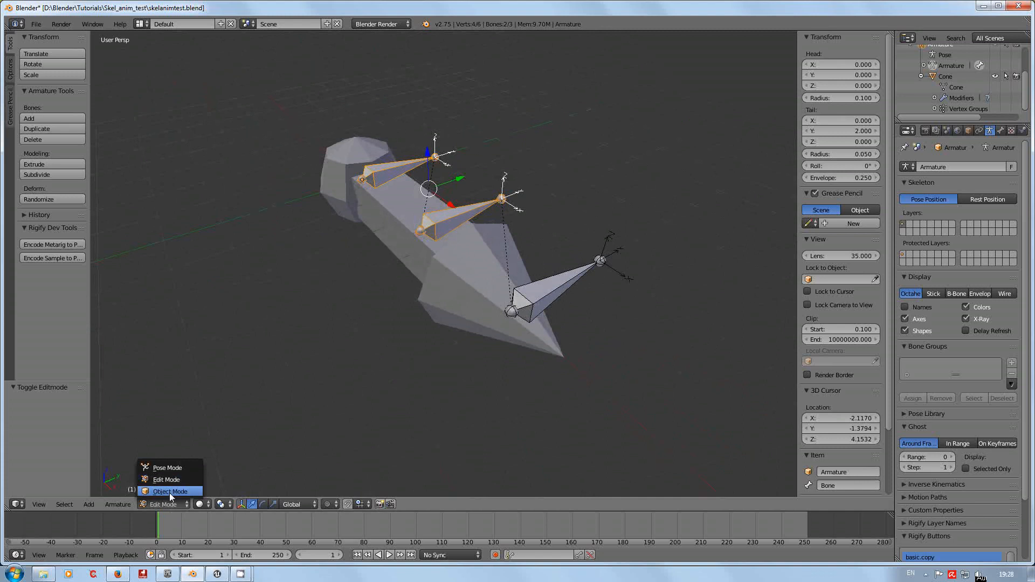
click(170, 492)
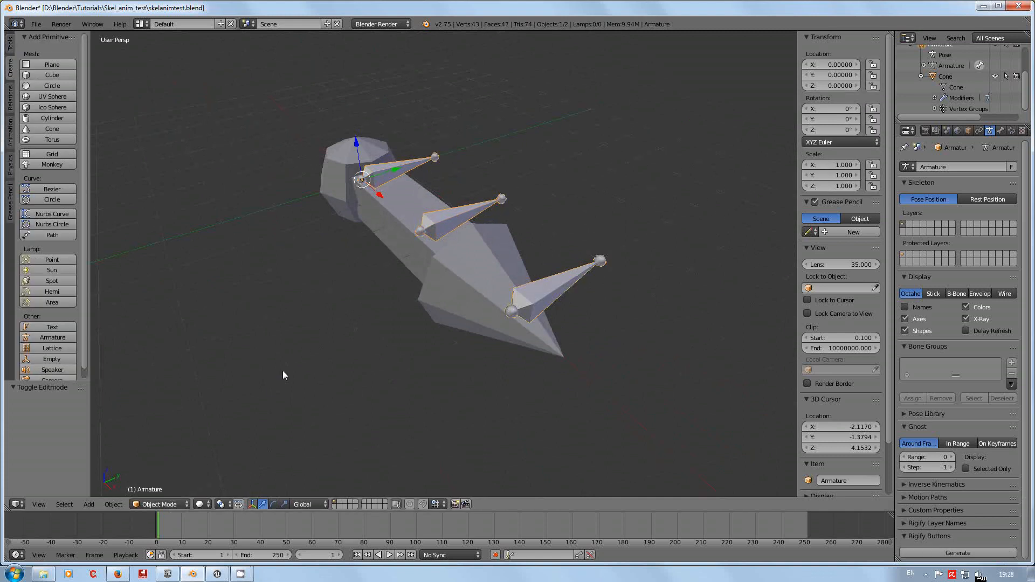
key(a)
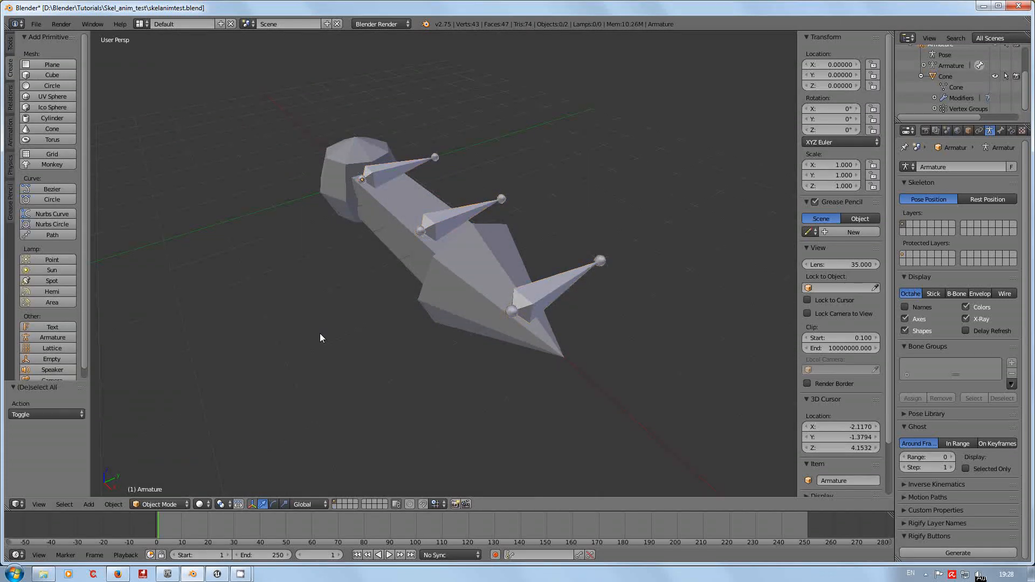
Step: Select the arrow-shaped Cone mesh and inspect it together with its bones from several angles
middle_drag(321, 329, 393, 344)
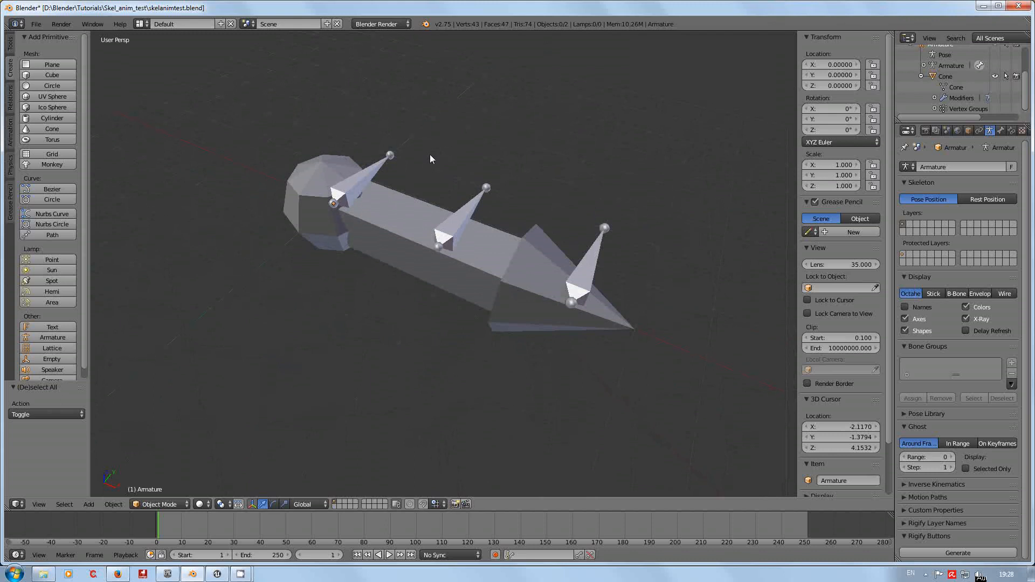
scroll(429, 155, down, 1)
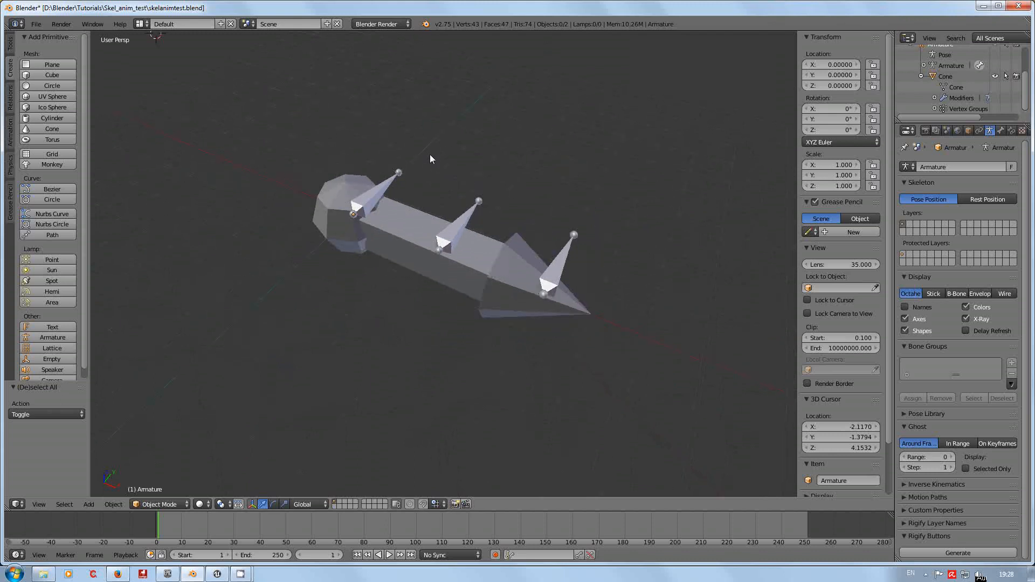
scroll(429, 156, up, 1)
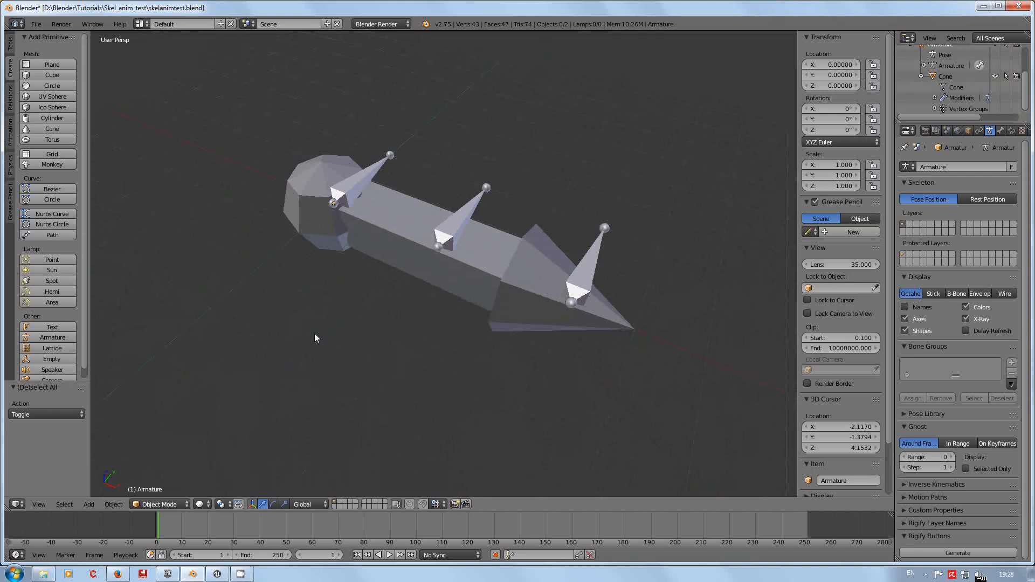
middle_drag(432, 364, 470, 364)
right_click(478, 257)
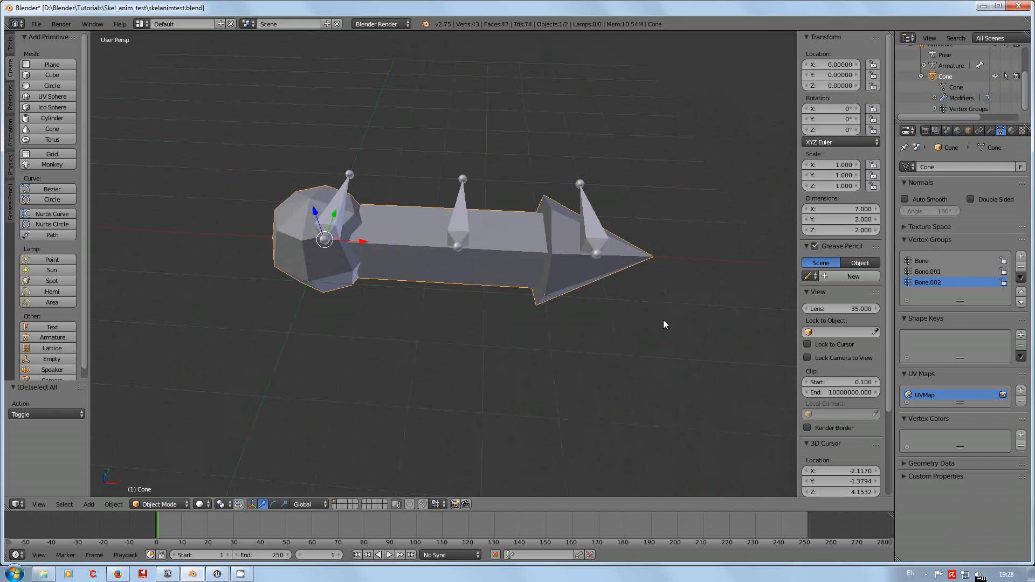
middle_drag(551, 331, 469, 340)
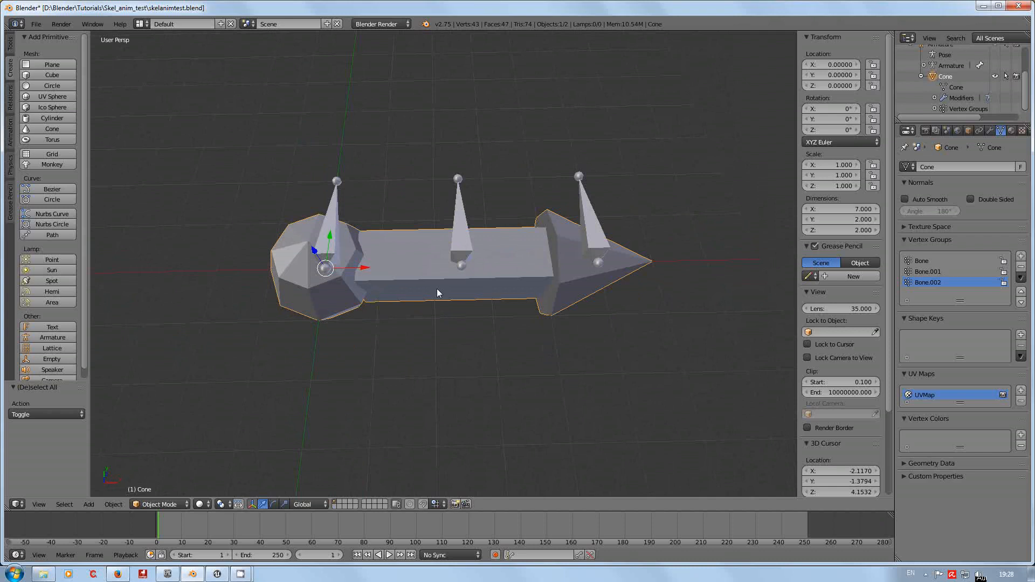
scroll(415, 325, down, 1)
scroll(415, 325, up, 1)
middle_drag(520, 346, 469, 339)
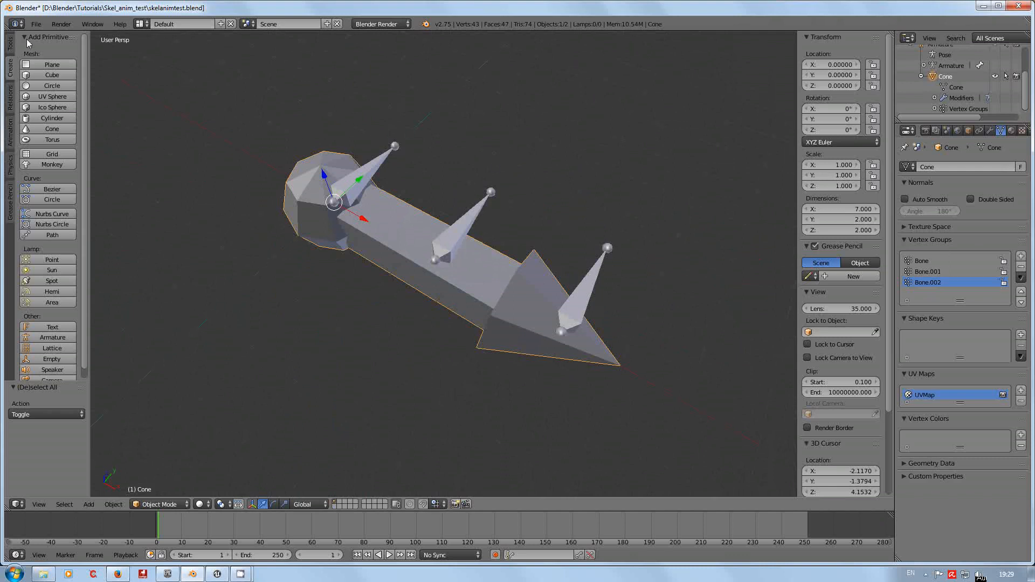
Step: Start an FBX export of the scene and enlarge the area showing the export options
click(36, 24)
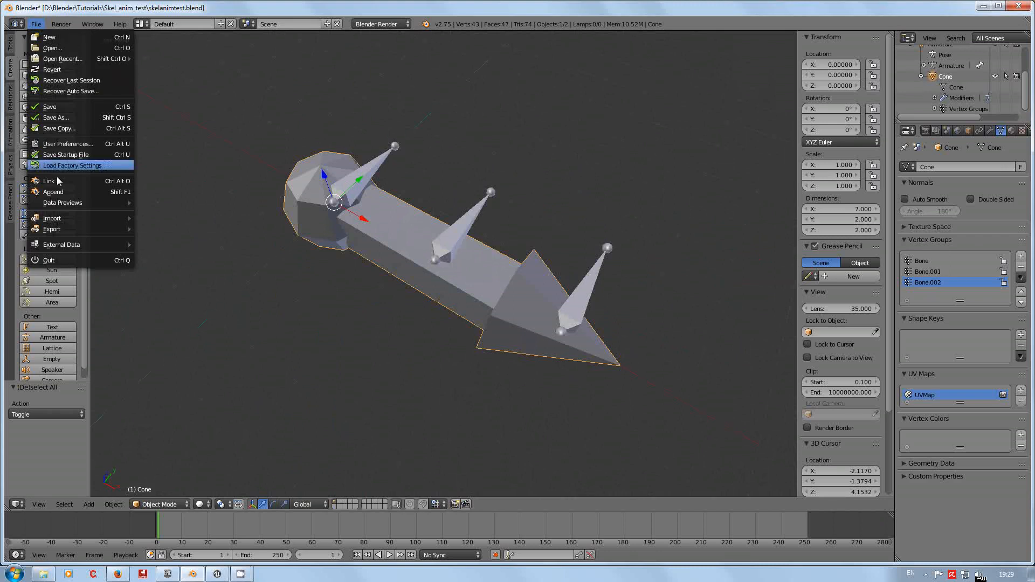
mouse_move(73, 230)
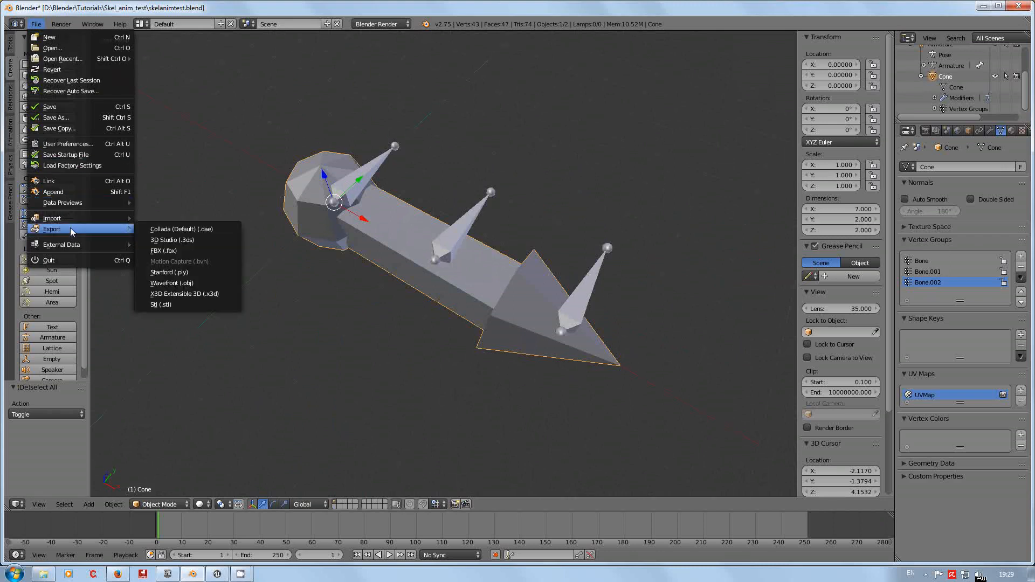
click(195, 252)
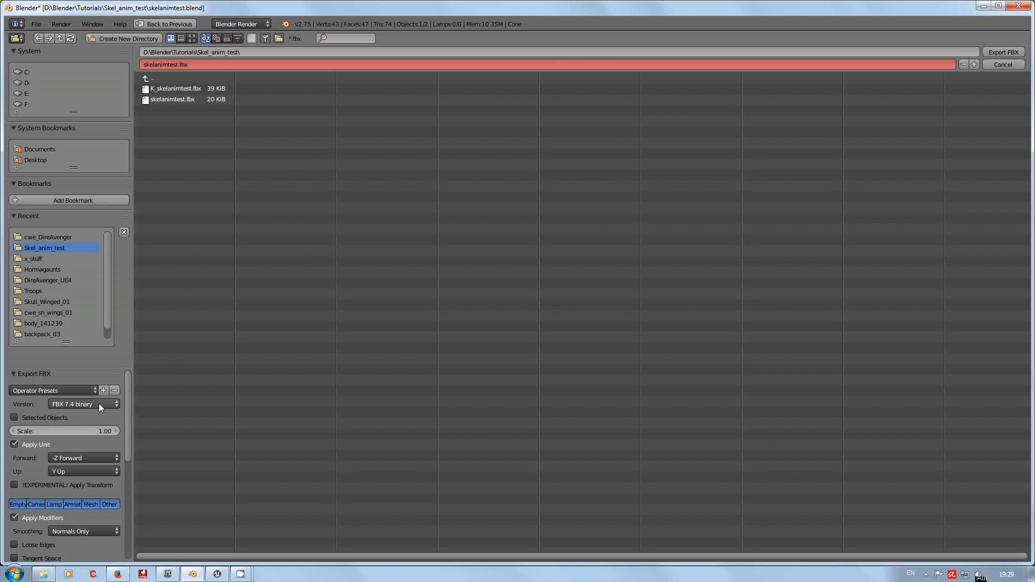
drag(71, 367, 86, 255)
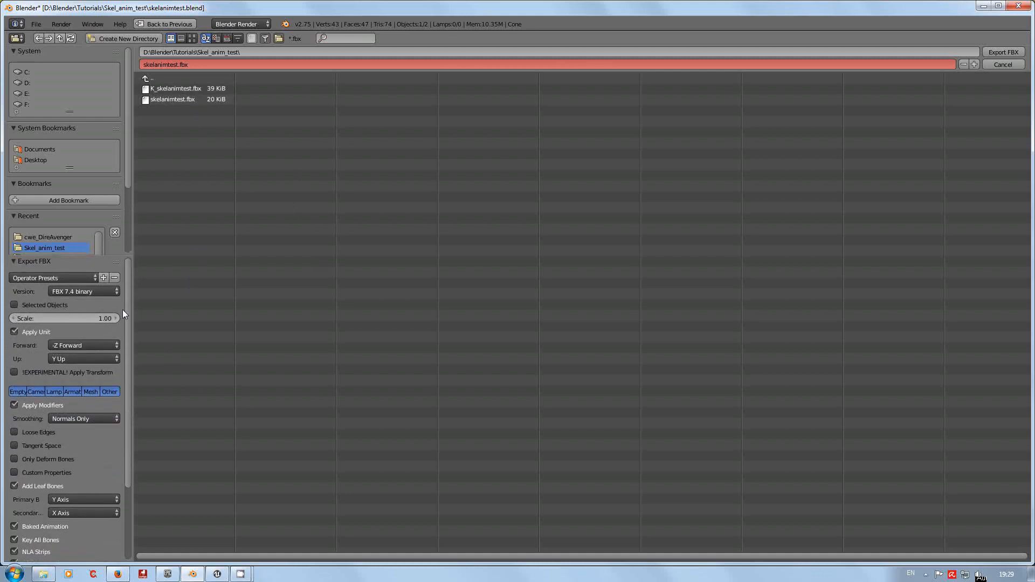
Step: Review the FBX export options and disable Add Leaf Bones, All Actions and NLA Strips
drag(130, 308, 124, 363)
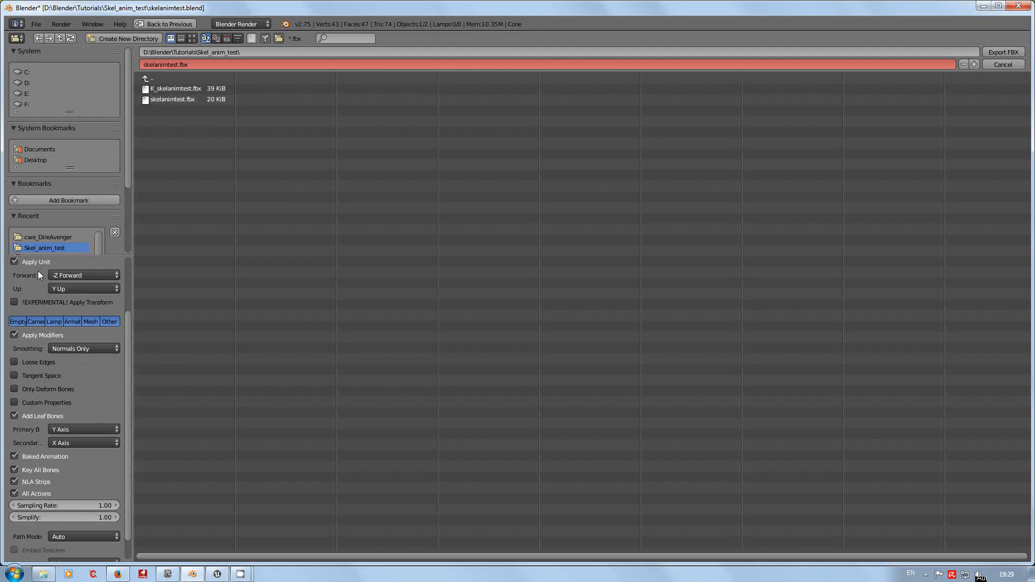
drag(128, 389, 128, 356)
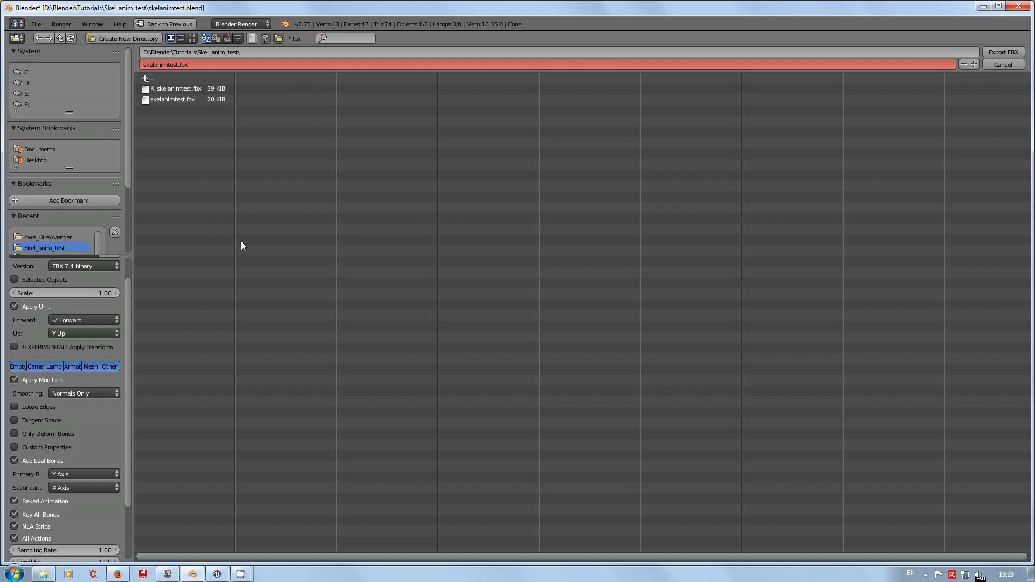
drag(130, 336, 123, 389)
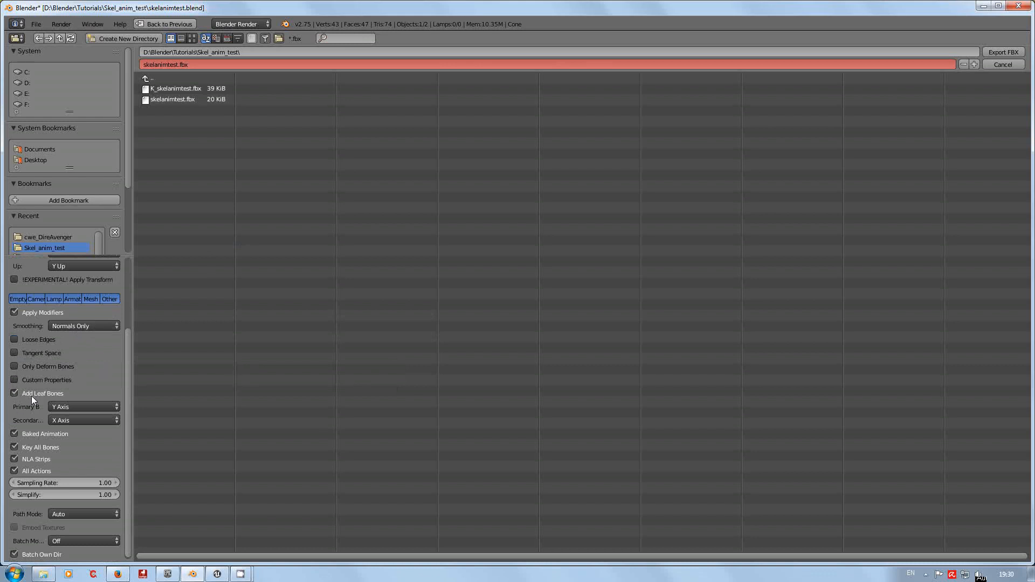
click(15, 393)
scroll(126, 391, down, 1)
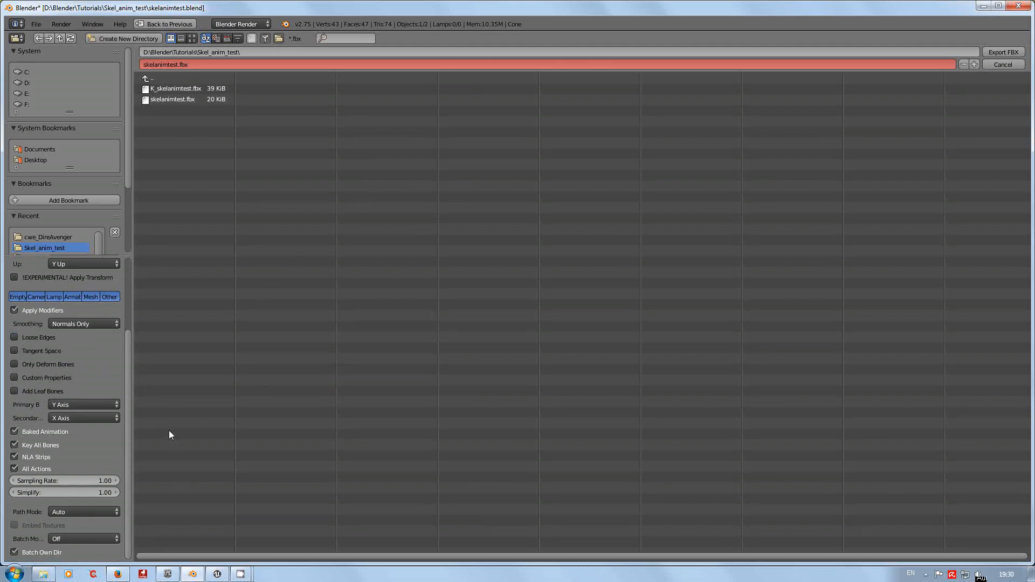
click(14, 469)
click(15, 457)
drag(128, 394, 131, 319)
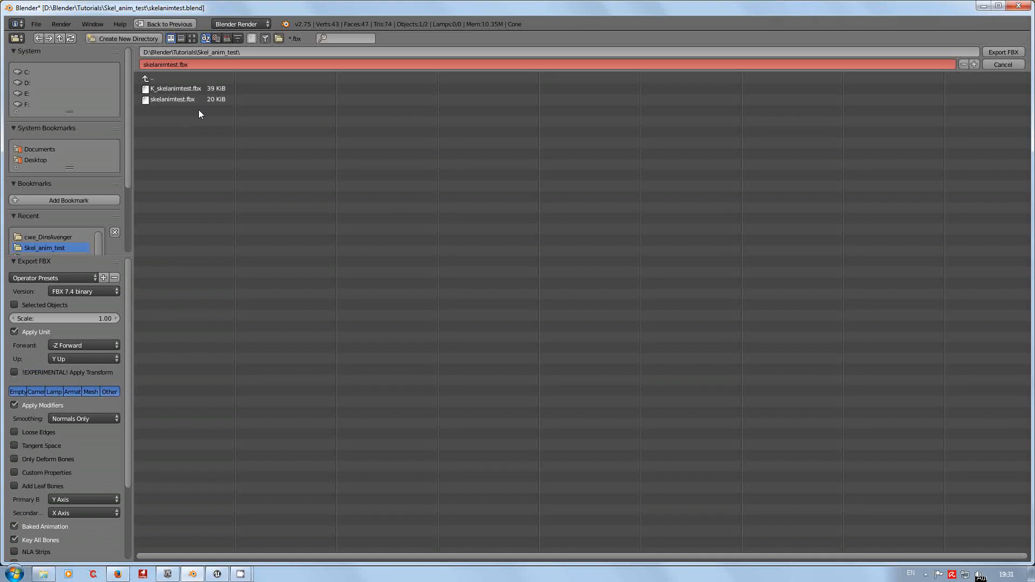
Step: Name the export file SK_skelanimtest_01.fbx and export it to the Skel_anim_test folder
double_click(180, 64)
click(179, 65)
text(_01)
key(Return)
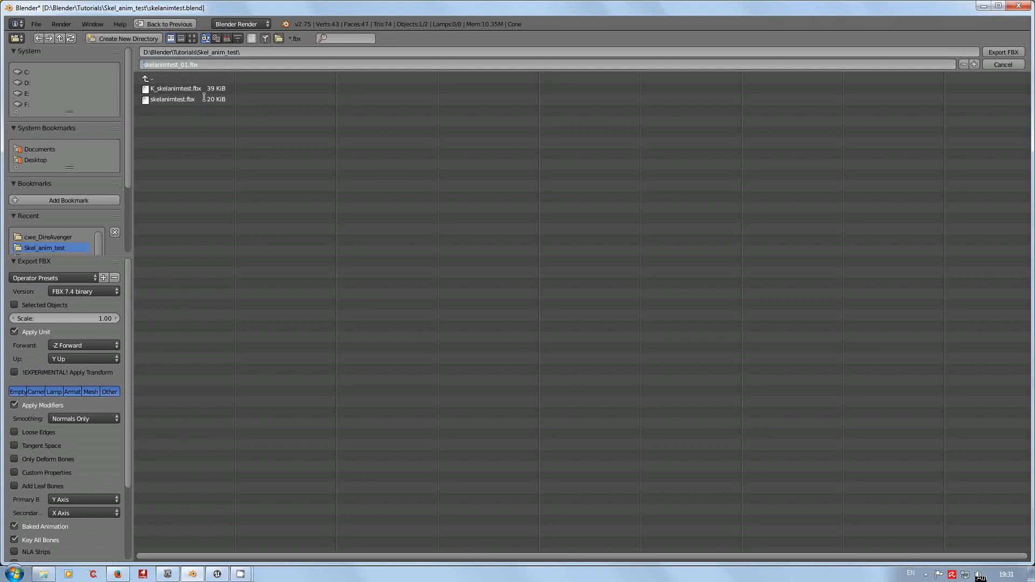
text(SK_)
key(Return)
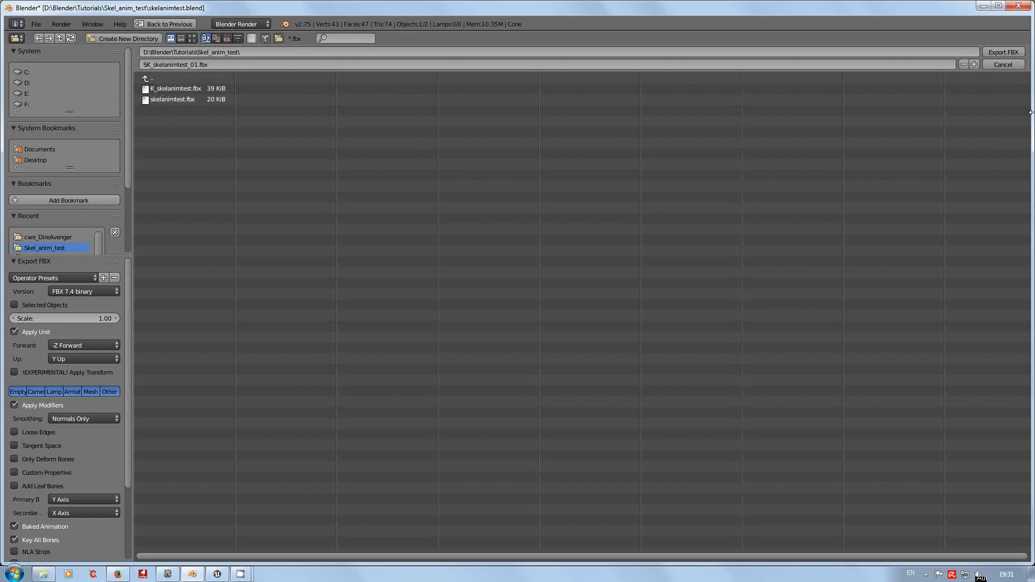
click(1007, 53)
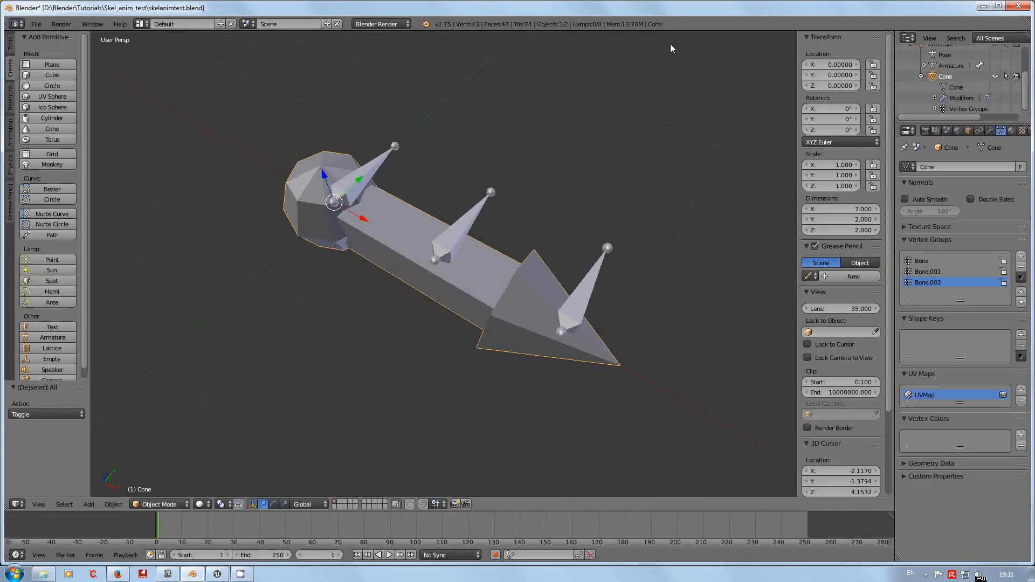
Step: Switch to Unreal Editor, open the Content Browser and move its window up over the viewport
click(218, 574)
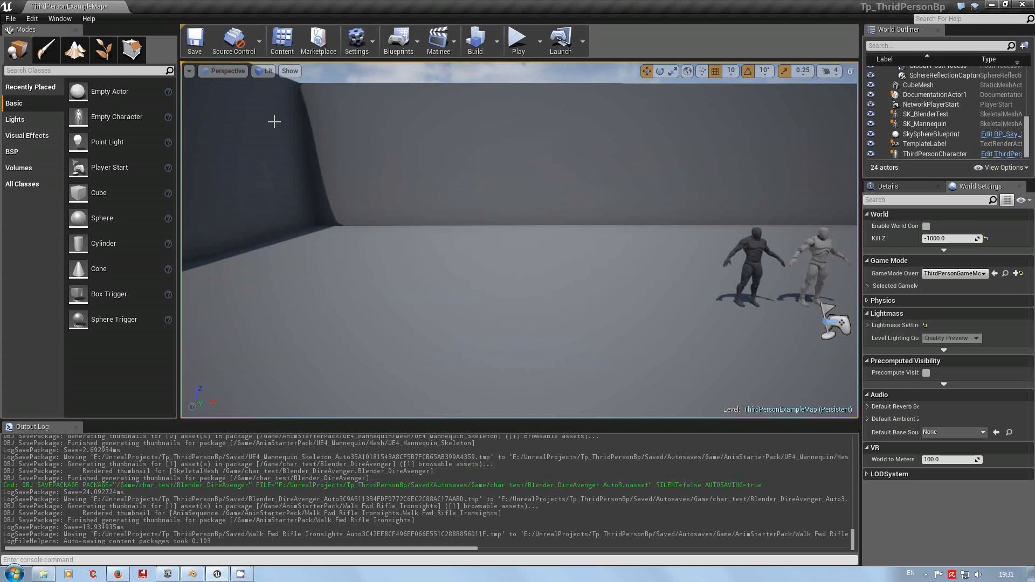
click(284, 43)
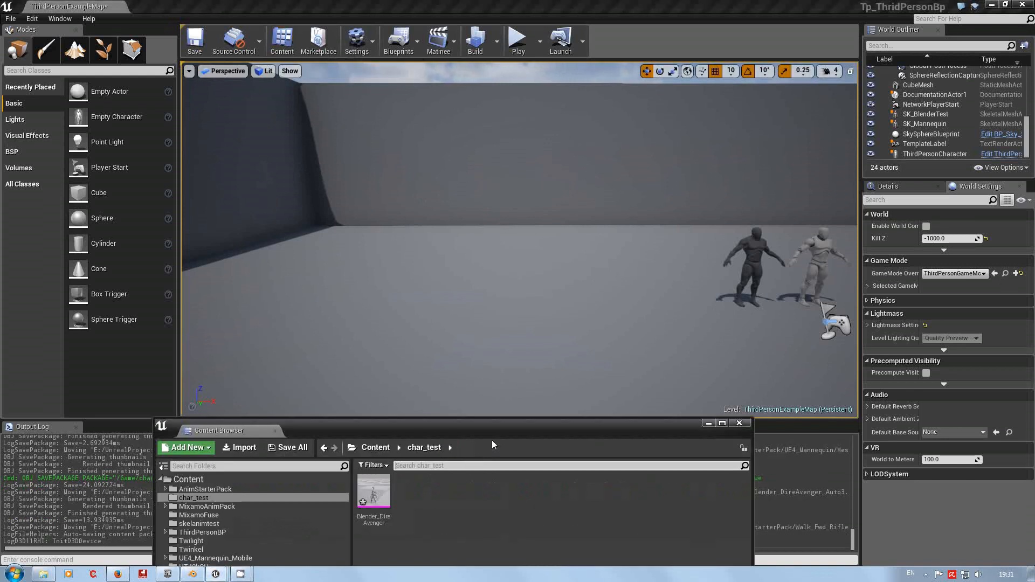
drag(510, 429, 507, 167)
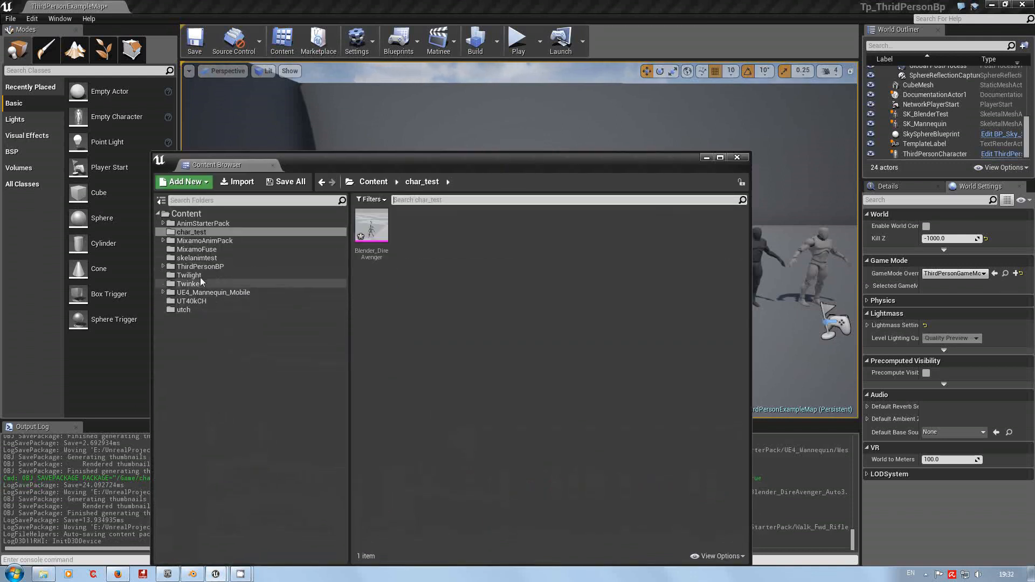
Step: Choose SK_skelanimtest_01.fbx from the Skel_anim_test folder for import into the skelanimtest content folder
click(203, 260)
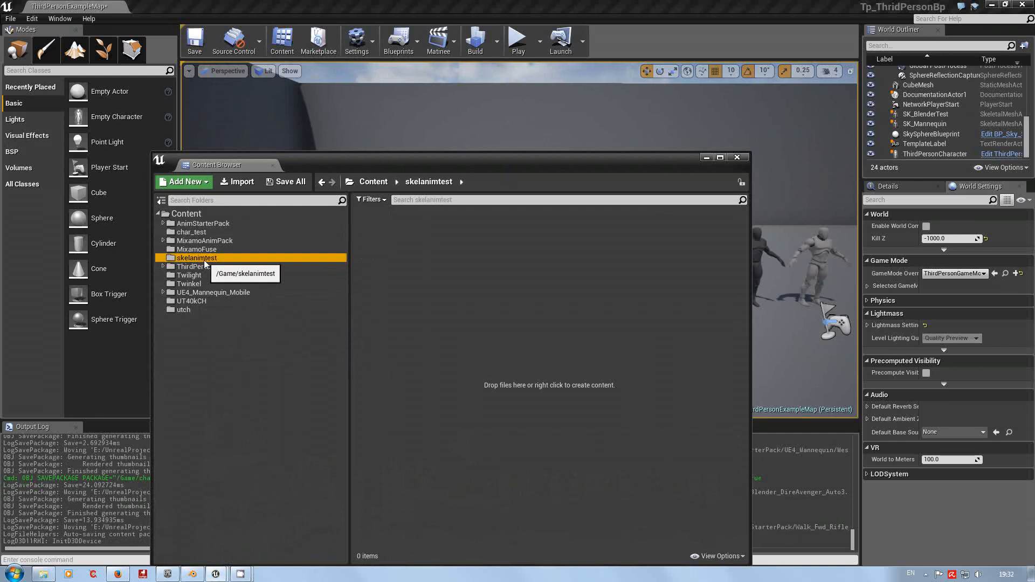
right_click(389, 258)
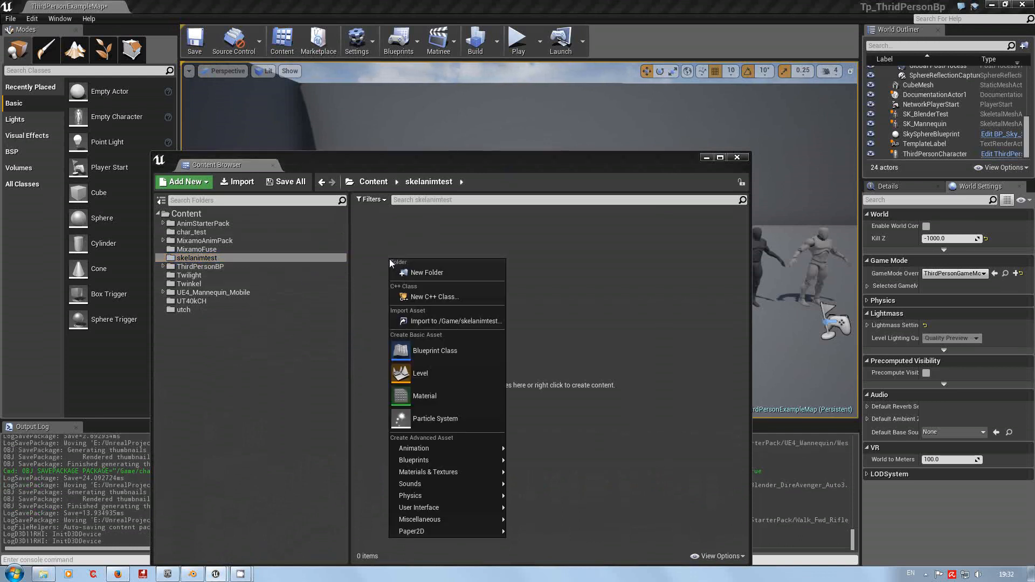
click(450, 321)
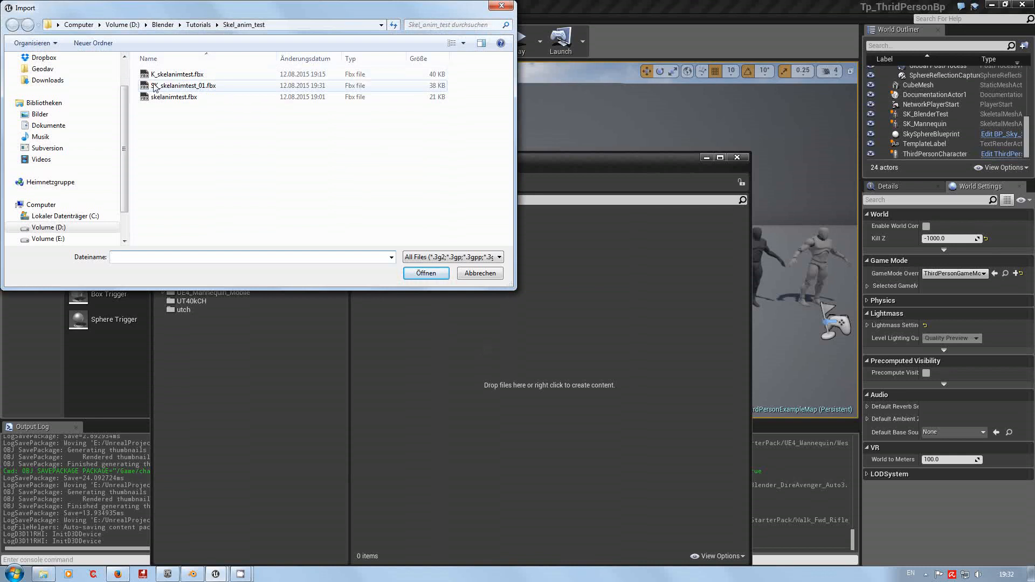
click(182, 88)
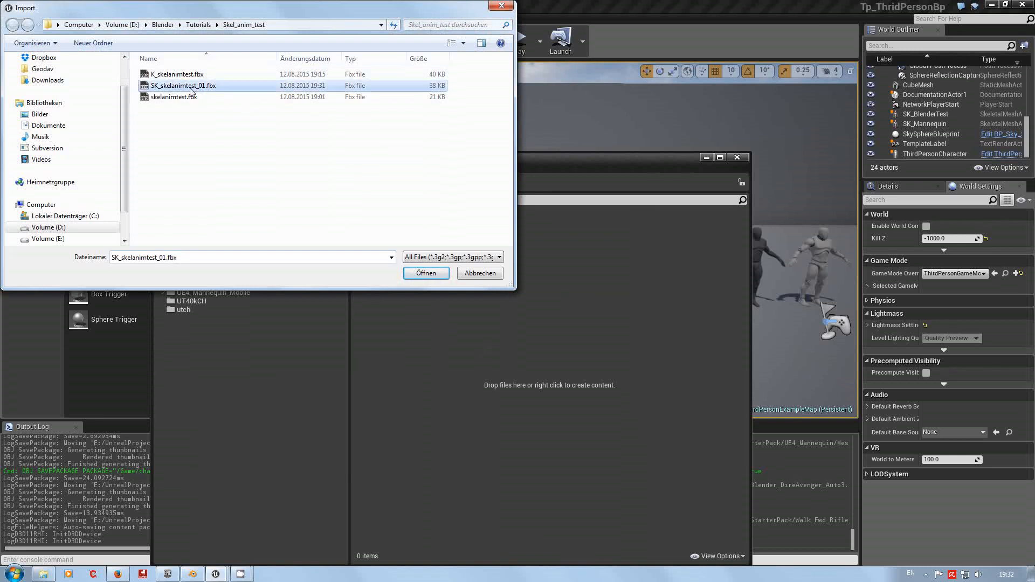
click(429, 274)
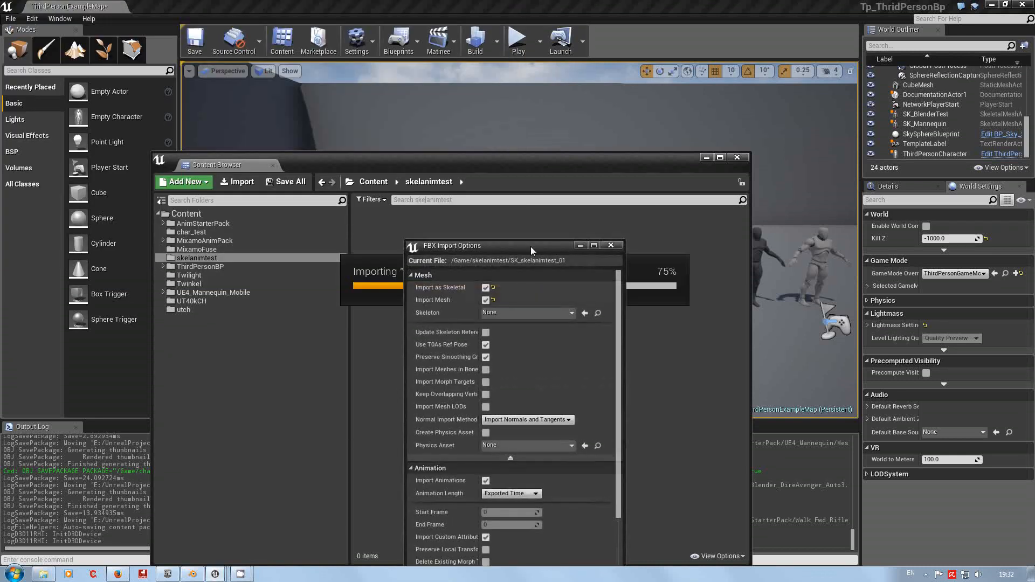
Step: Review the mesh, animation, transform and material import options and import the FBX as a skeletal mesh with these settings
drag(516, 180, 528, 144)
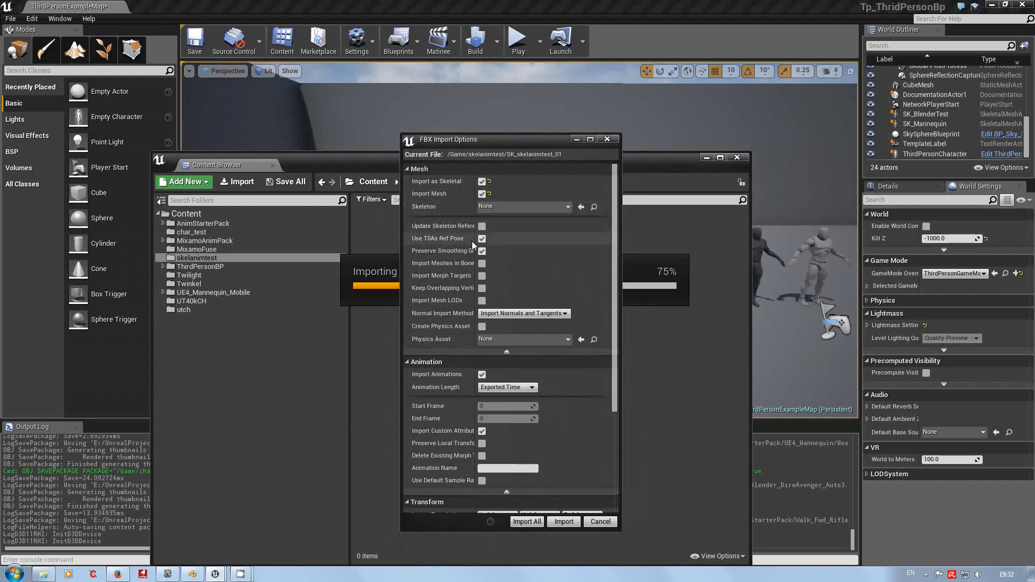
drag(476, 237, 501, 239)
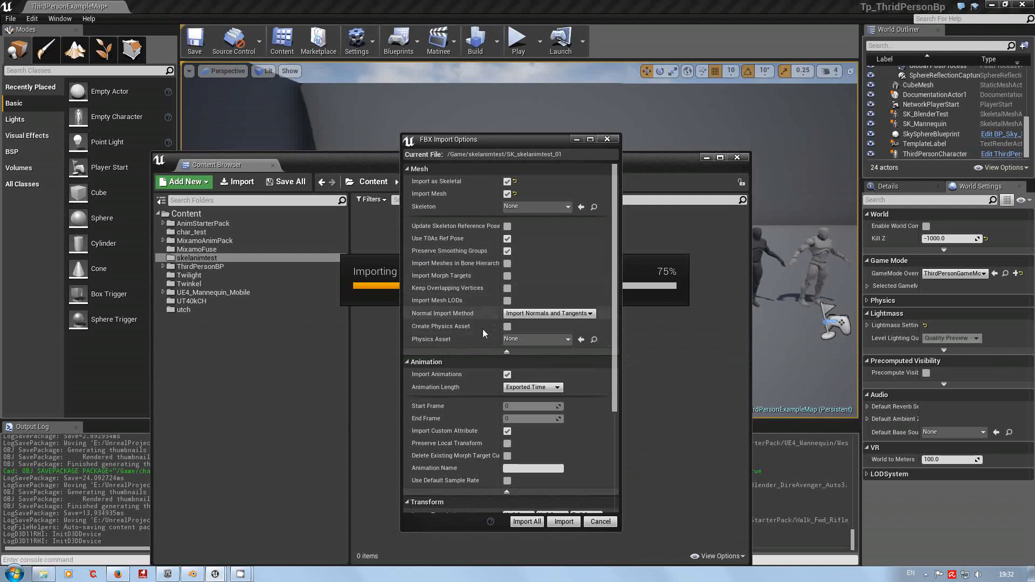
drag(617, 356, 617, 453)
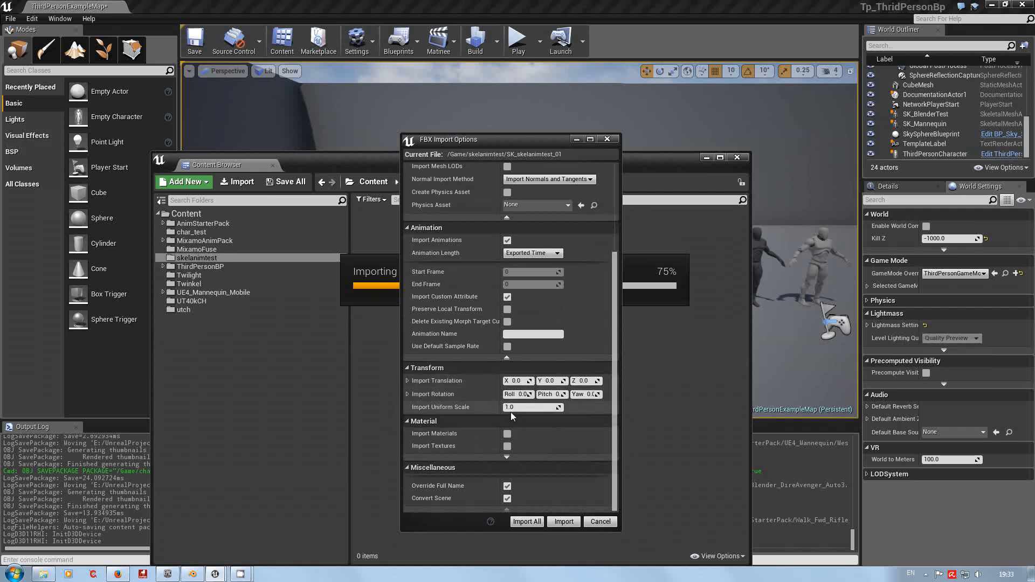
click(562, 521)
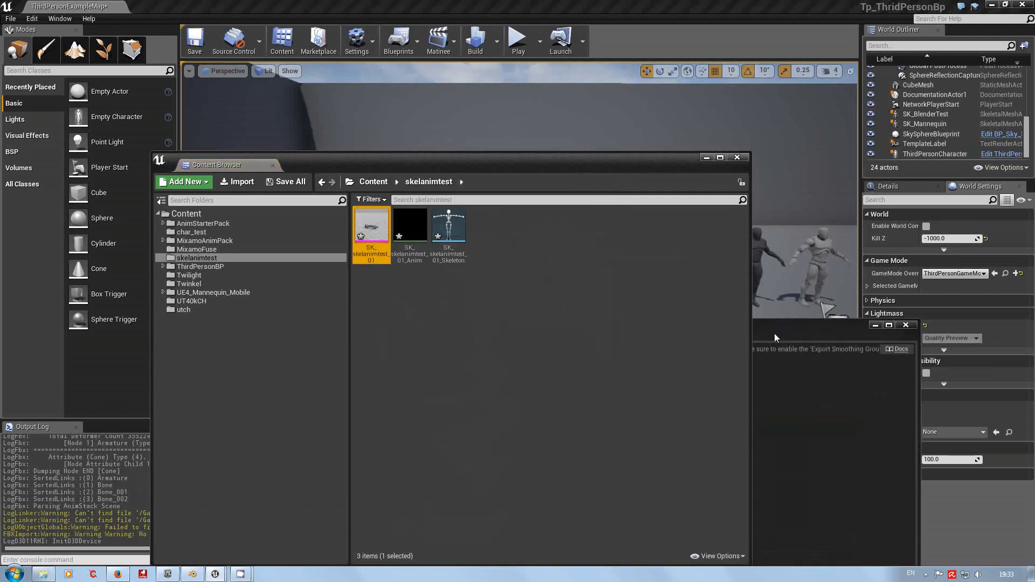
Step: Check the FBX import entry in the message log and close the log
click(774, 333)
click(419, 239)
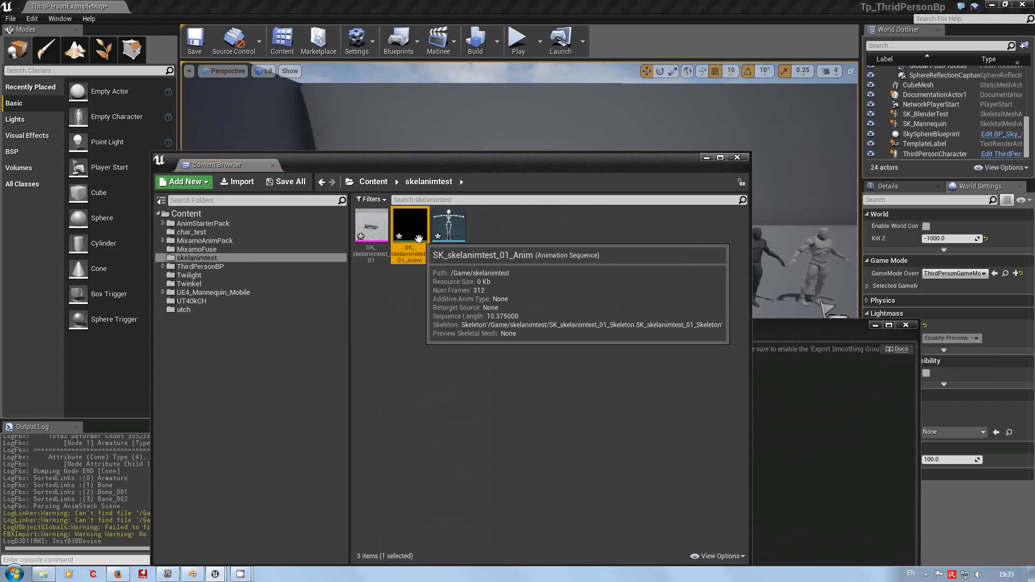
click(783, 328)
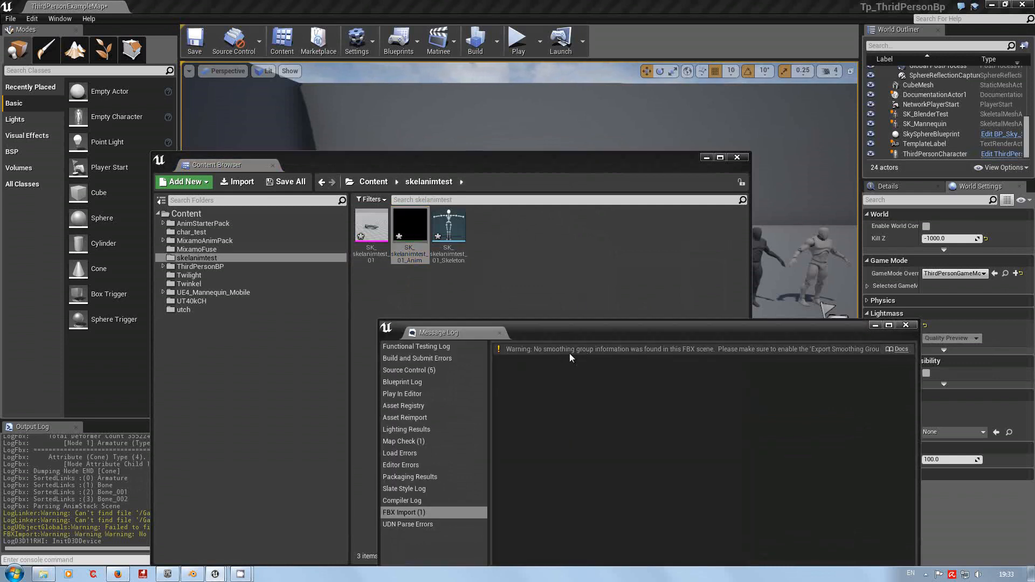
click(905, 326)
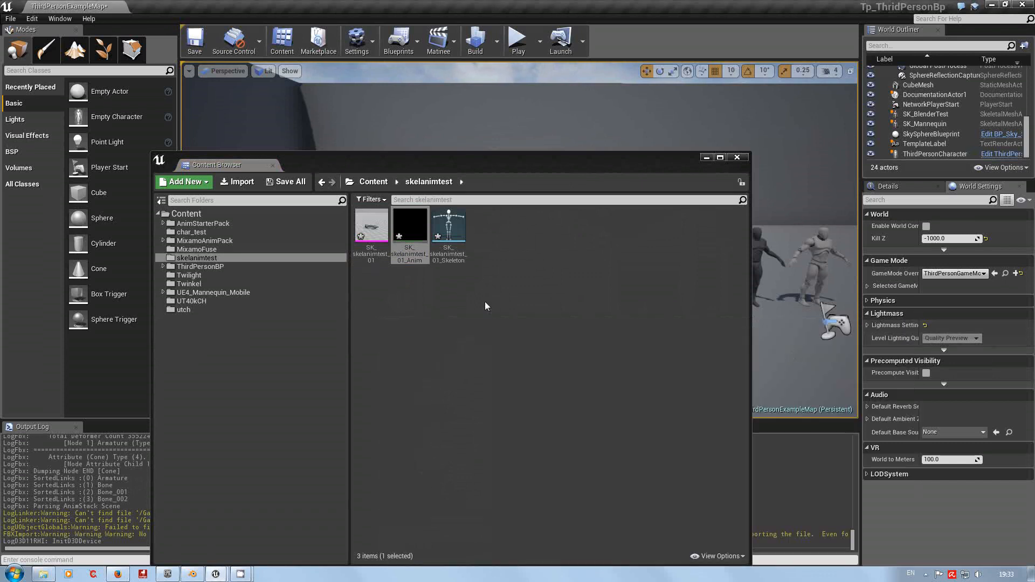
Step: Delete the imported SK_skelanimtest_01_Anim animation sequence from the skelanimtest folder
click(435, 303)
right_click(410, 227)
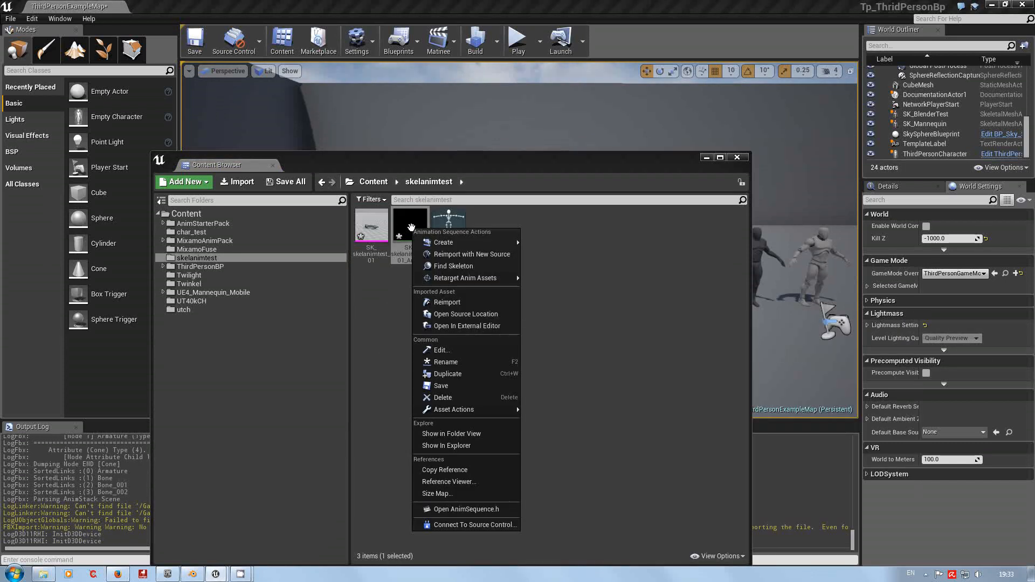
click(442, 398)
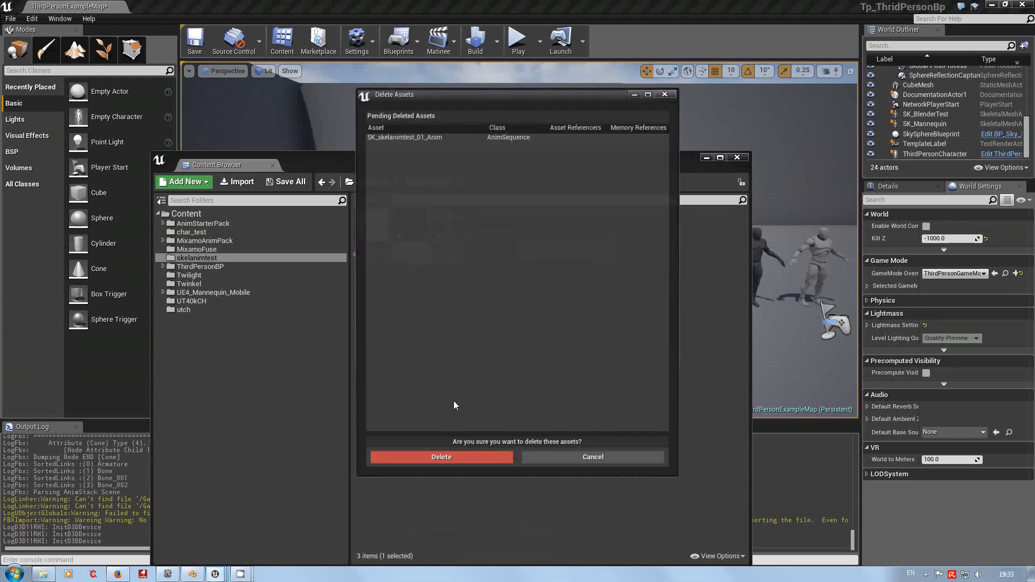
click(461, 458)
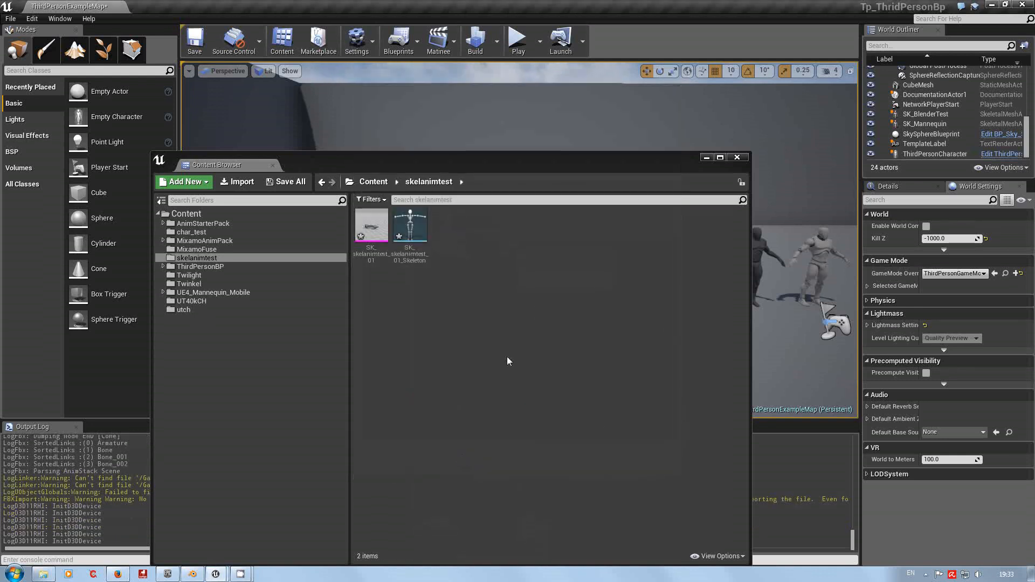
Step: Open the SK_skelanimtest_01 skeletal mesh for preview and place an instance of it in the level in front of the wall
click(373, 224)
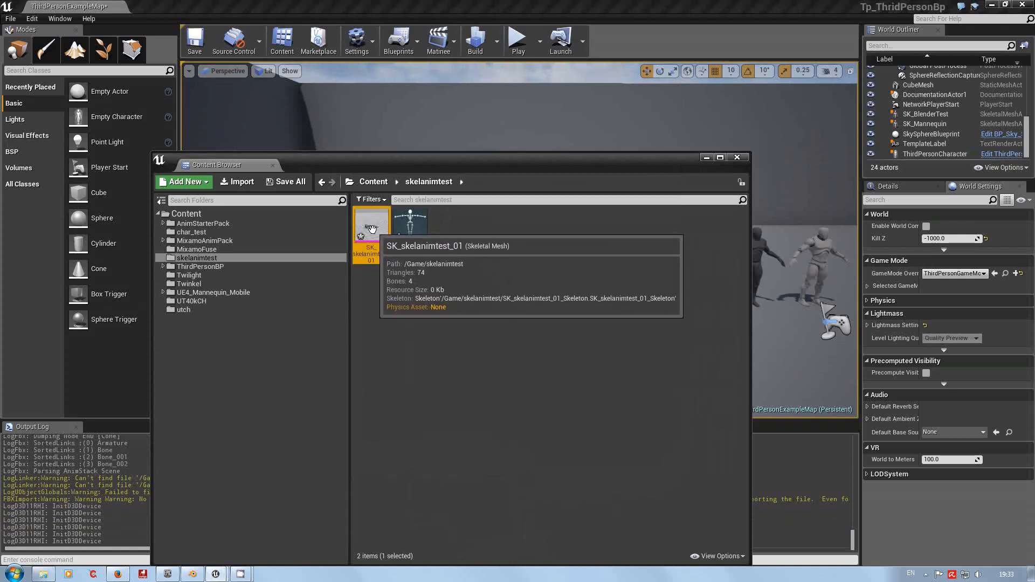
double_click(372, 230)
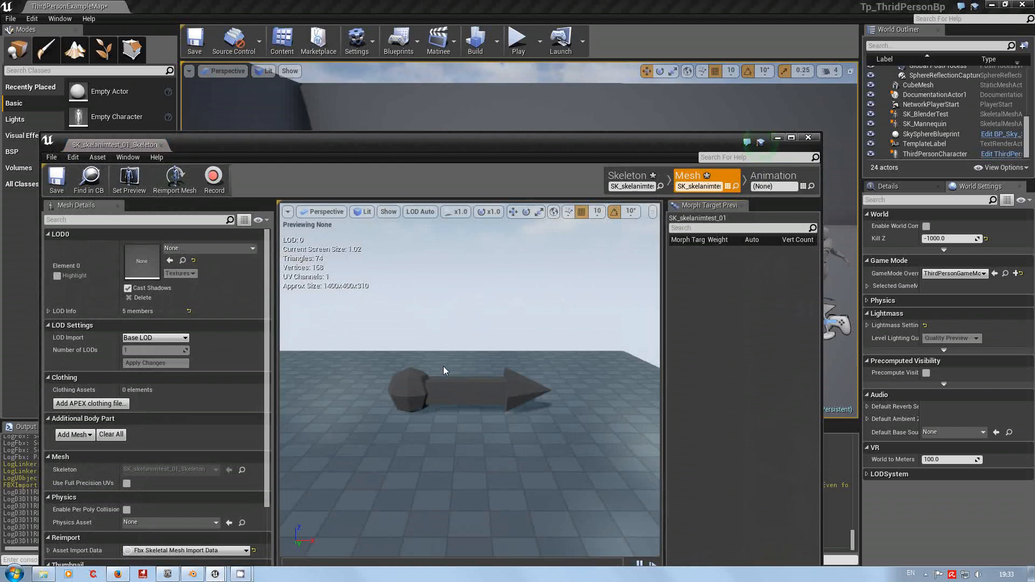
drag(512, 150, 525, 503)
drag(580, 163, 610, 420)
drag(398, 477, 423, 207)
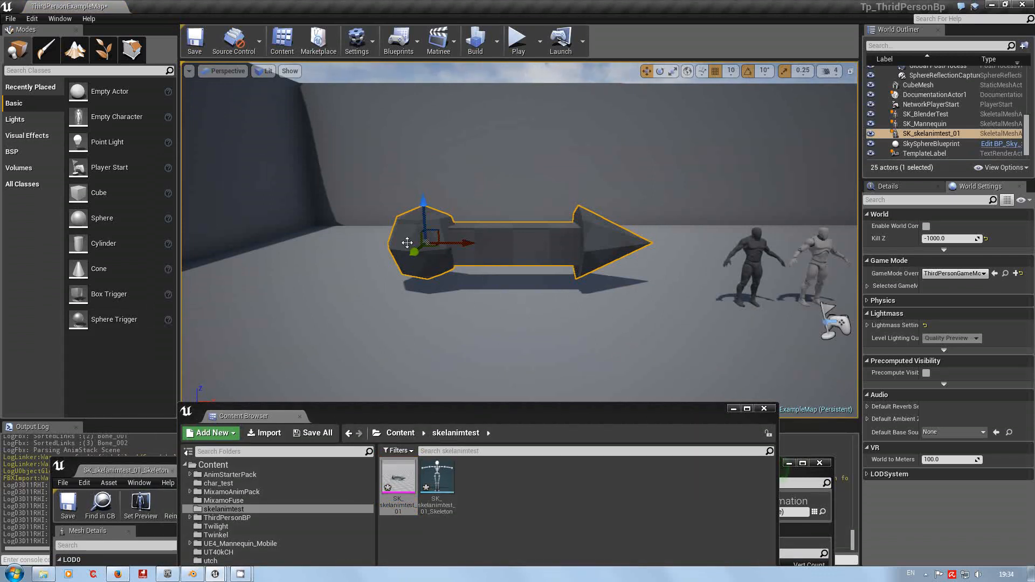
Step: Examine the bone hierarchy in the skeleton view of SK_skelanimtest_01, highlight the Armature root bone and close the editor
click(440, 482)
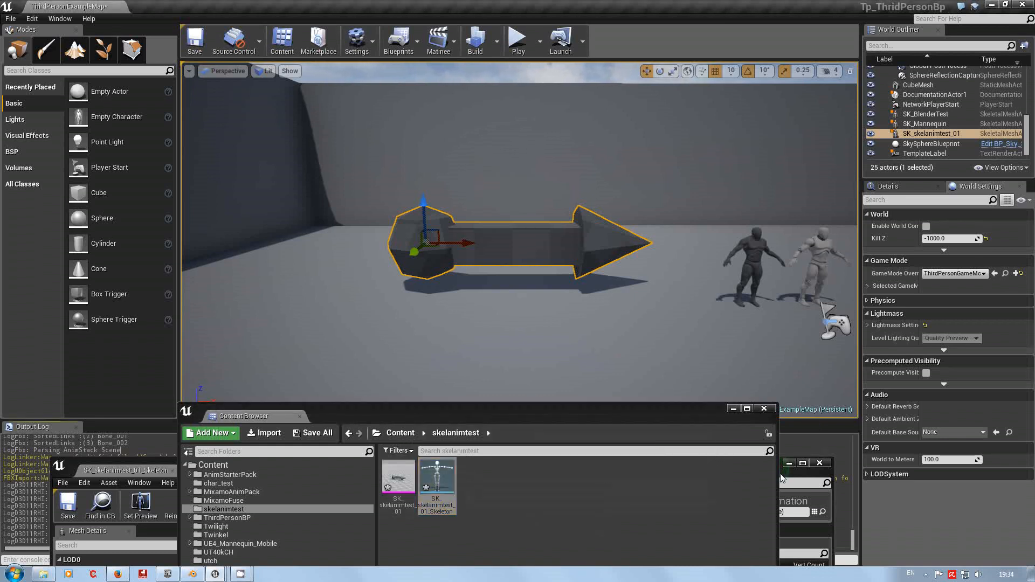
click(808, 483)
drag(671, 474, 693, 88)
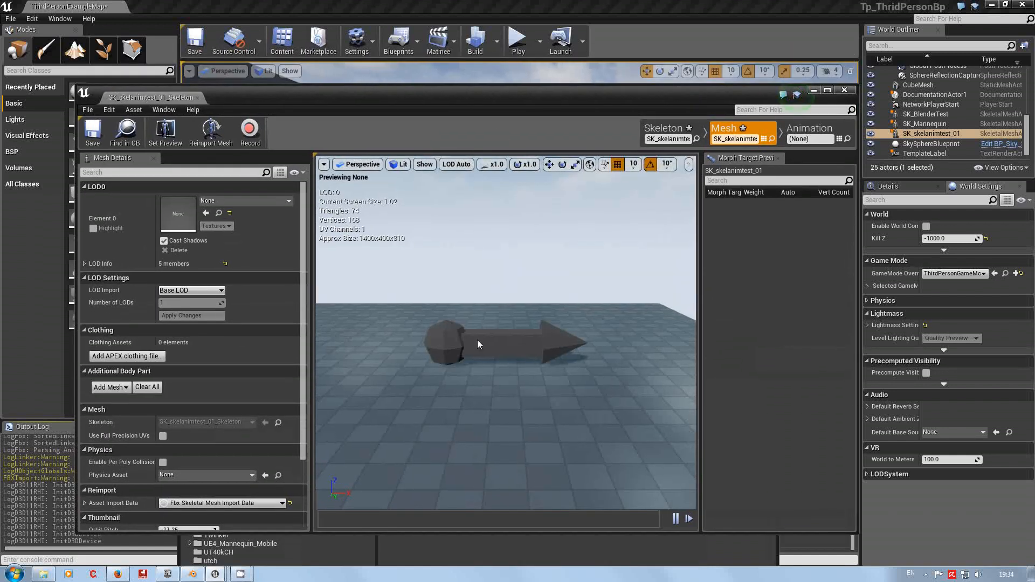
click(674, 129)
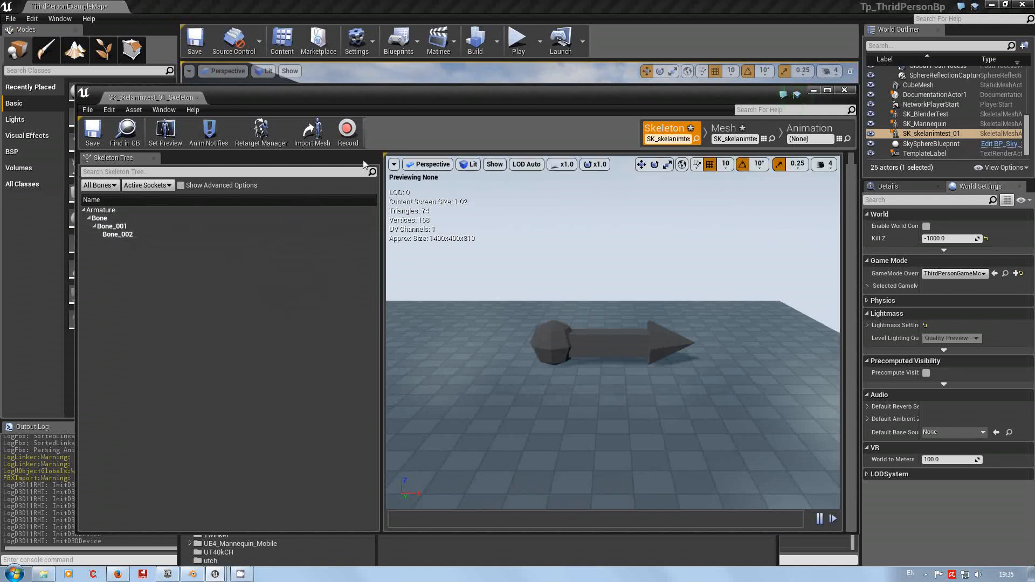
click(108, 211)
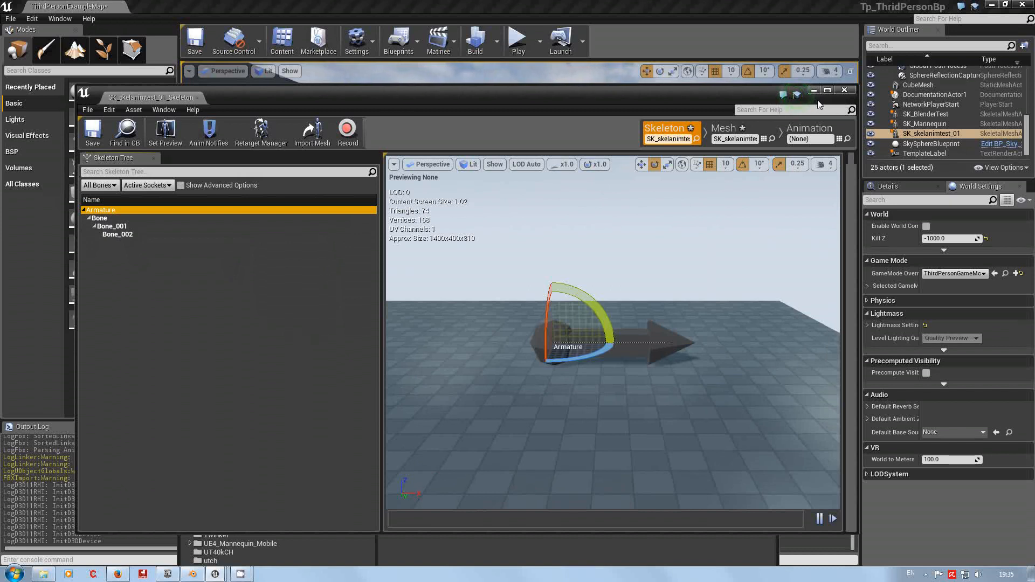
click(841, 89)
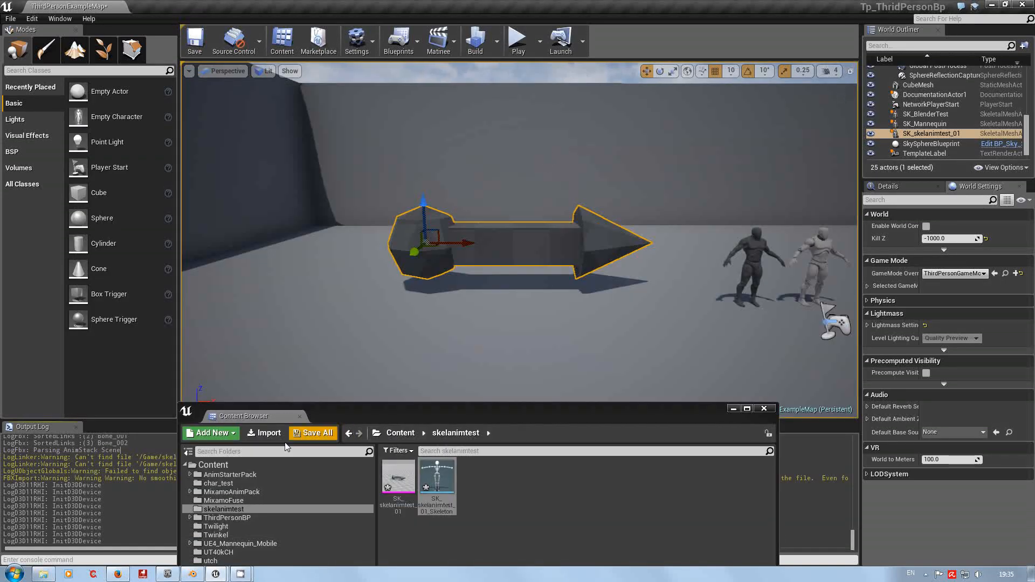
Step: Save all modified content, including the new skeletal mesh, its skeleton and the ThirdPersonExampleMap level
click(320, 435)
click(320, 434)
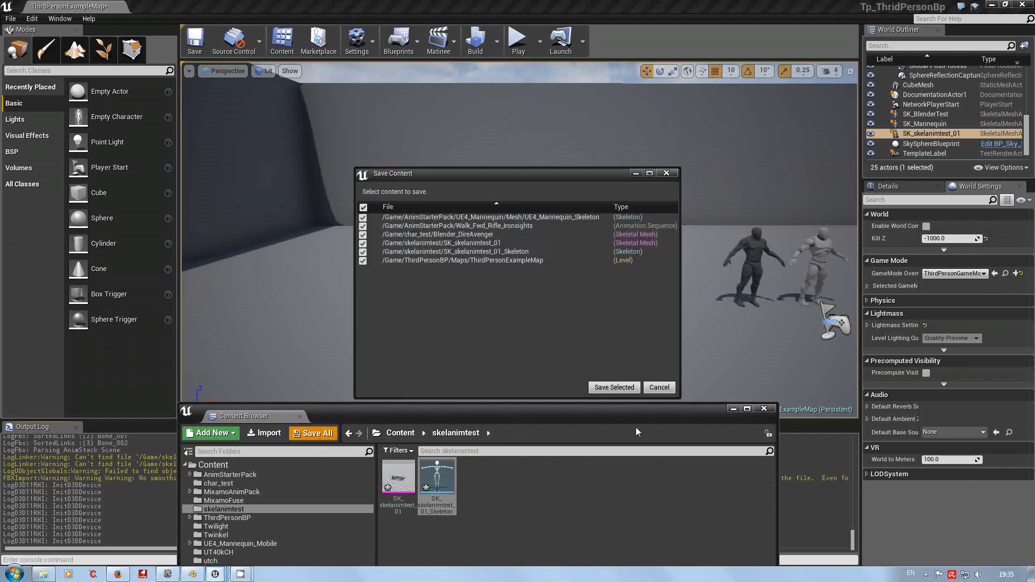
click(612, 388)
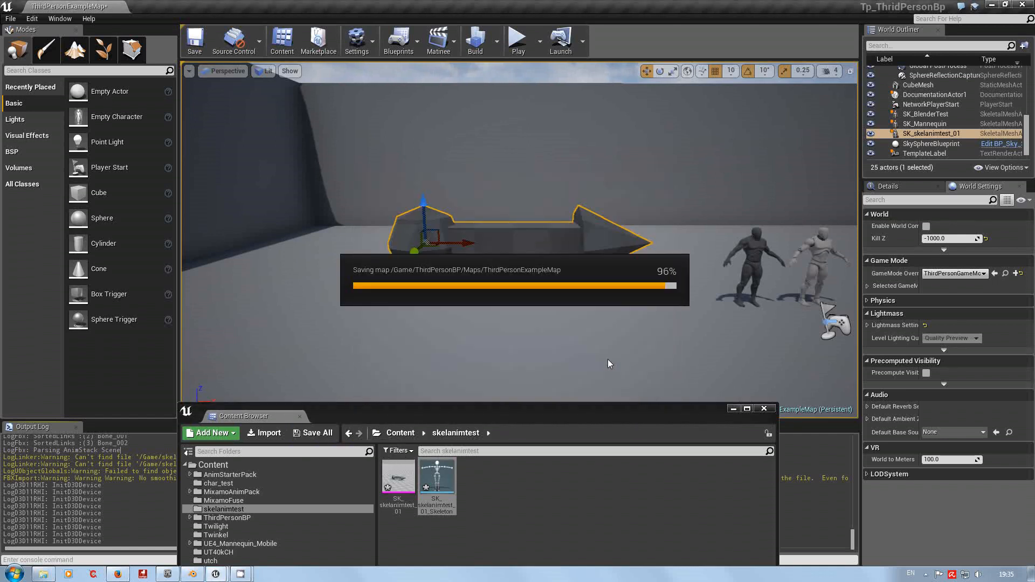
Step: Switch to Blender, select the armature and check its entries in the outliner
drag(593, 417, 577, 148)
click(991, 5)
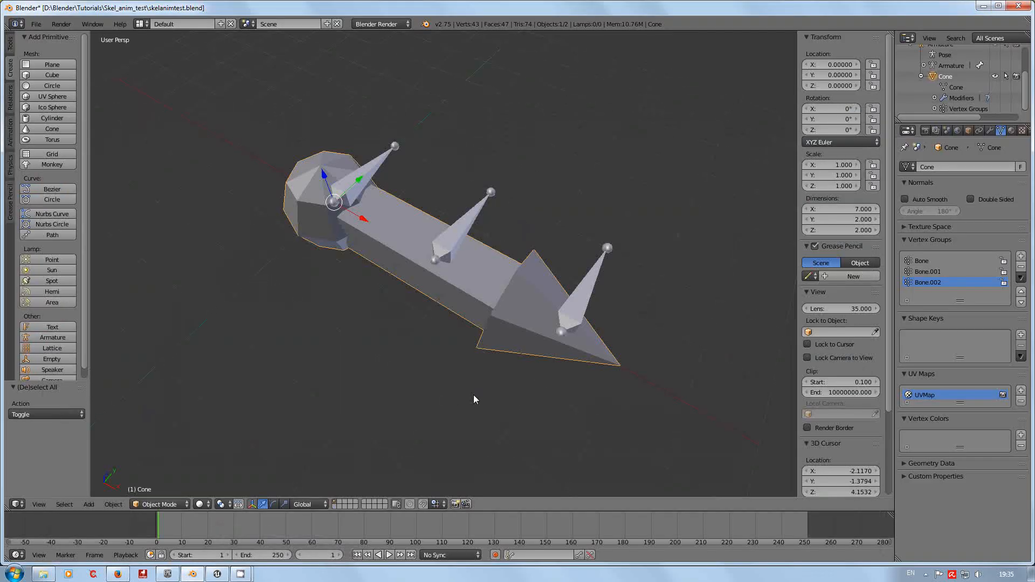
middle_drag(431, 421, 432, 388)
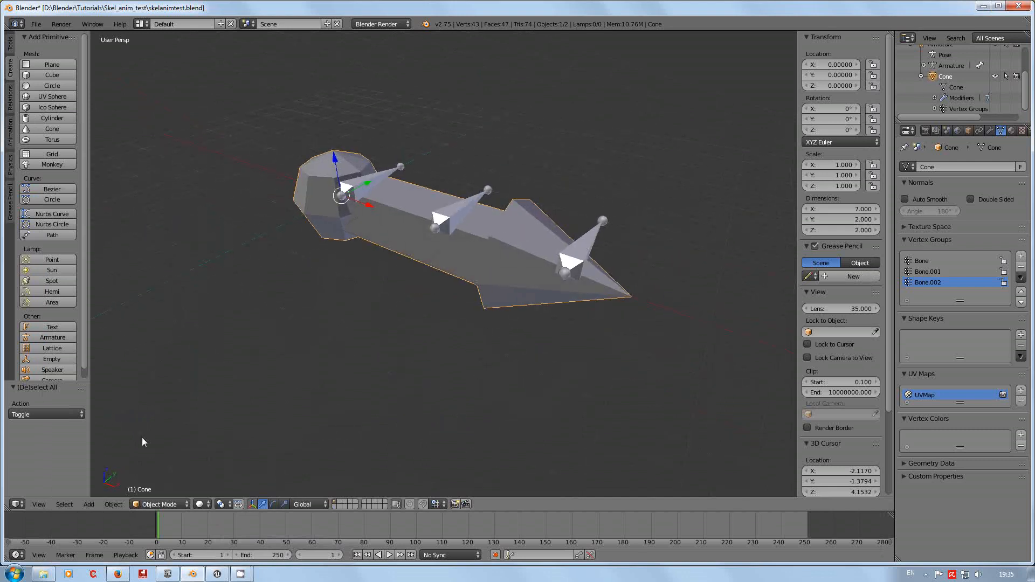
right_click(584, 250)
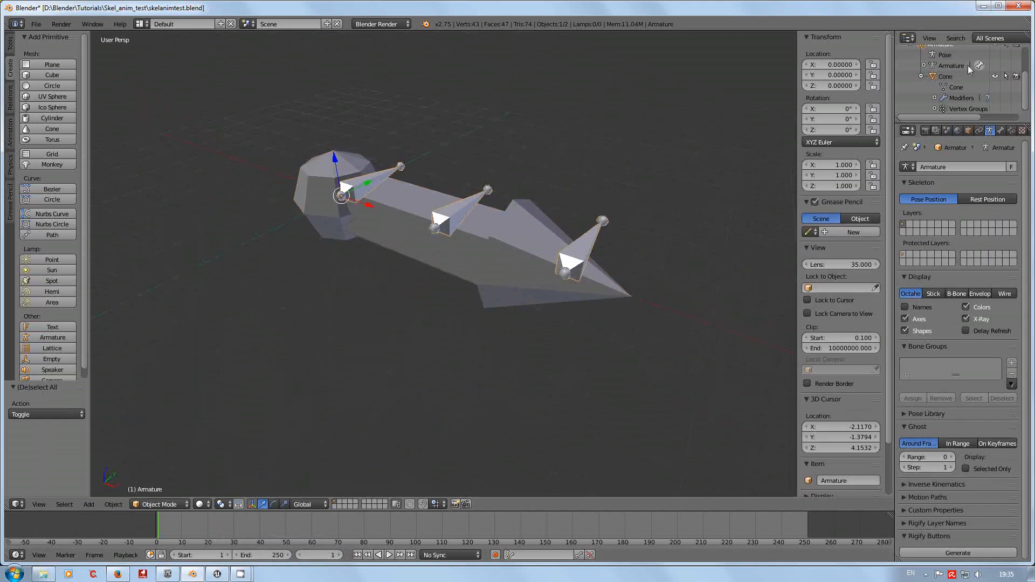
scroll(954, 73, up, 3)
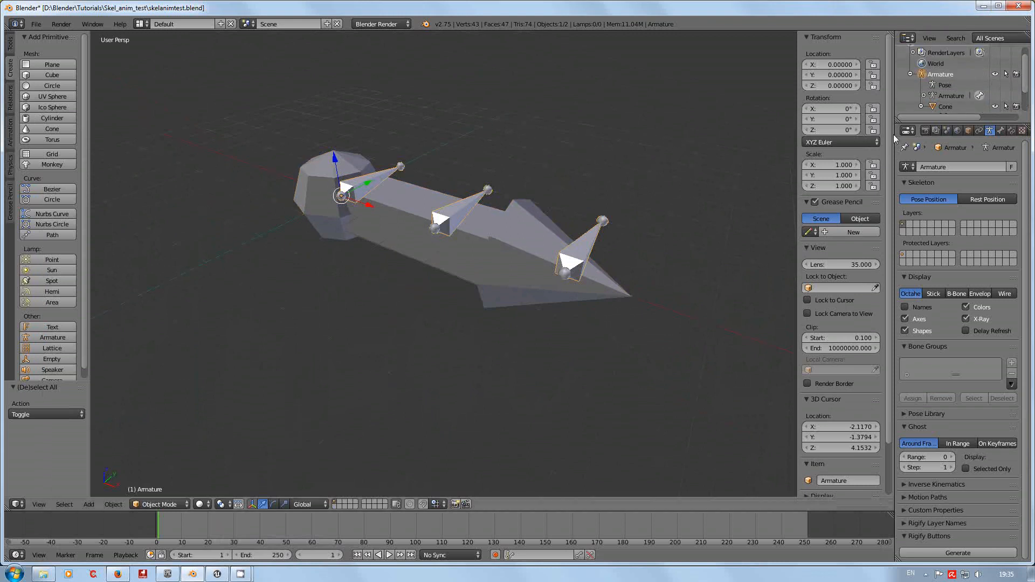
scroll(1028, 113, down, 1)
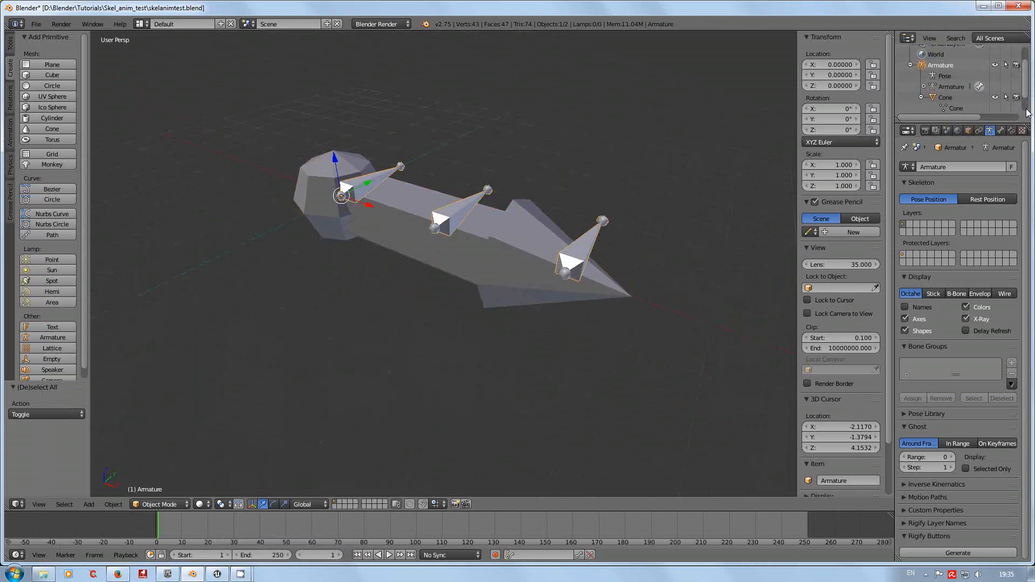
scroll(1027, 94, down, 2)
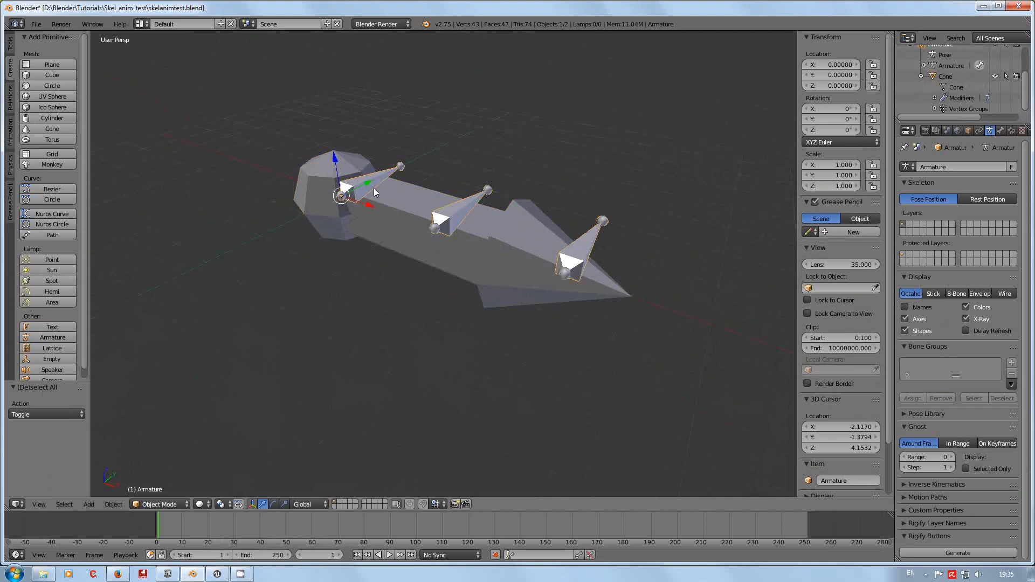
Step: Put the armature into Pose Mode and select all of its bones
click(183, 503)
click(169, 473)
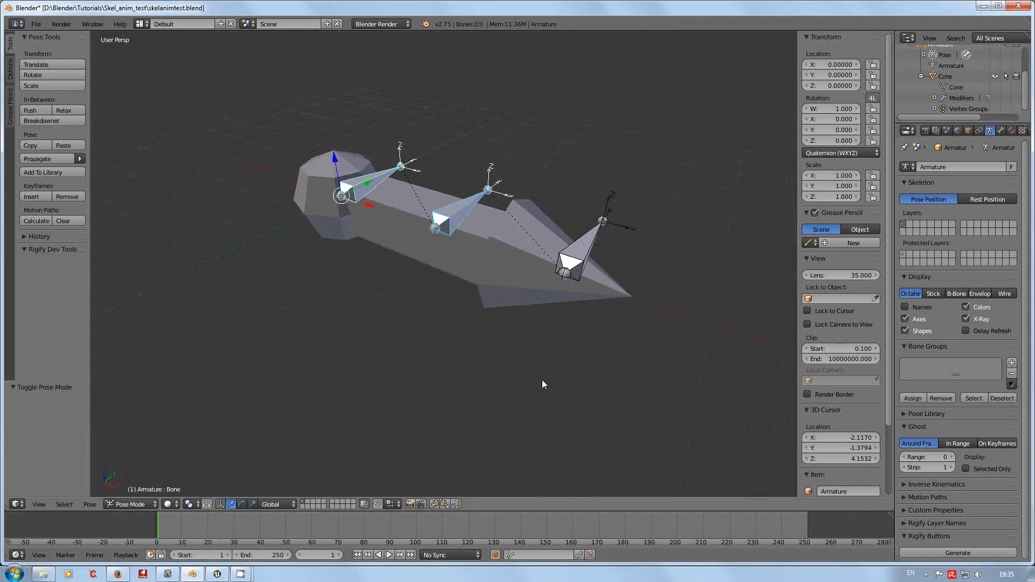
key(a)
key(a)
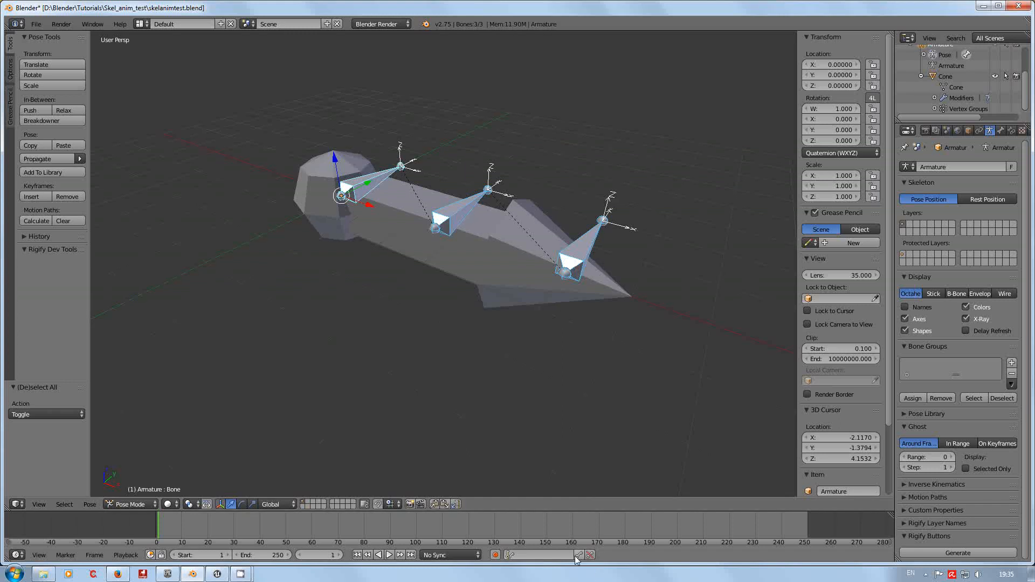
Step: Enable automatic keyframing with the LocRotScale keying set and insert a keyframe for all bones at frame 1
click(495, 555)
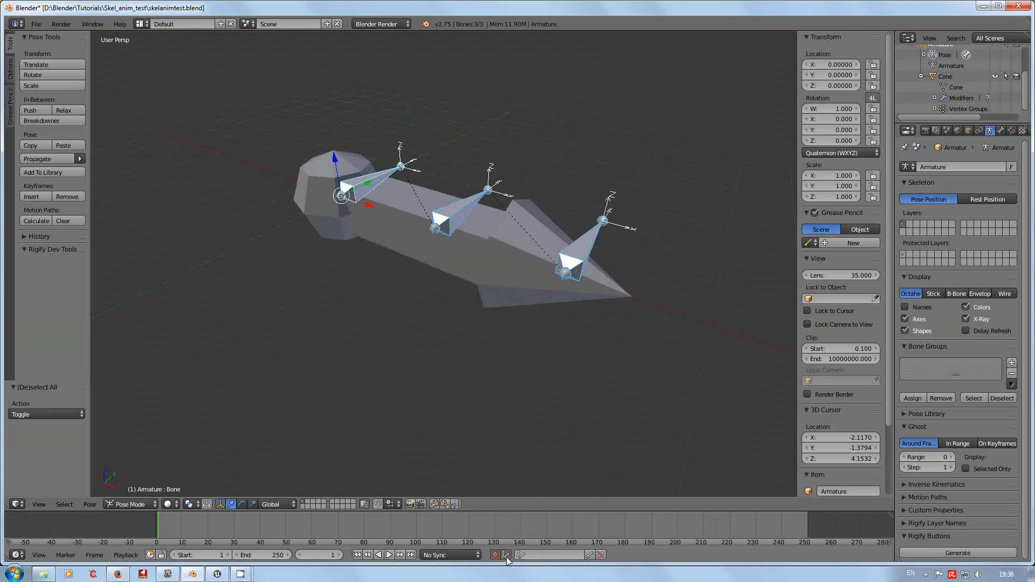
click(526, 557)
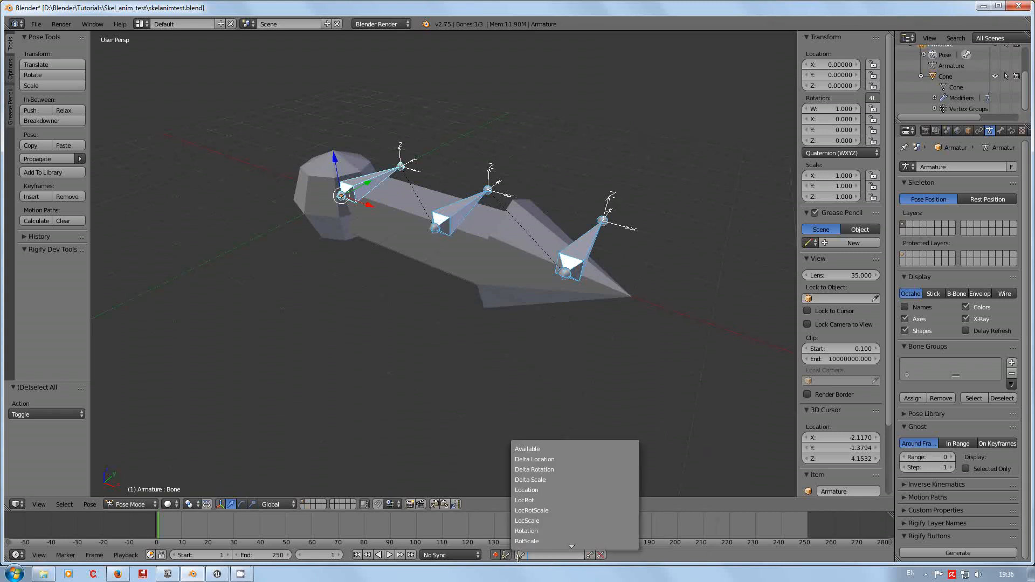
click(548, 511)
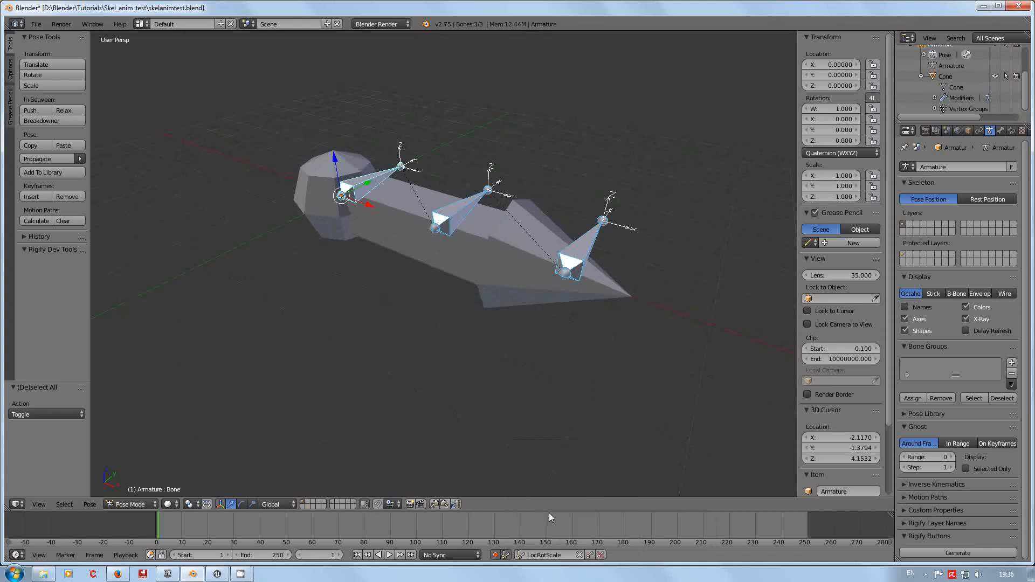
click(590, 554)
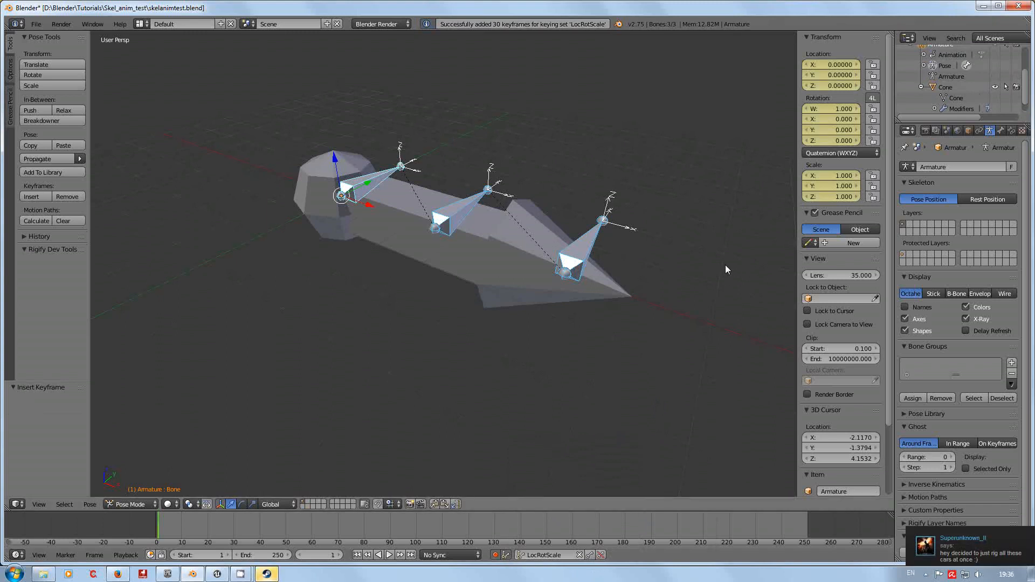
Step: Reply "recording be back later" to the incoming Steam chat message and return to Blender
click(1021, 555)
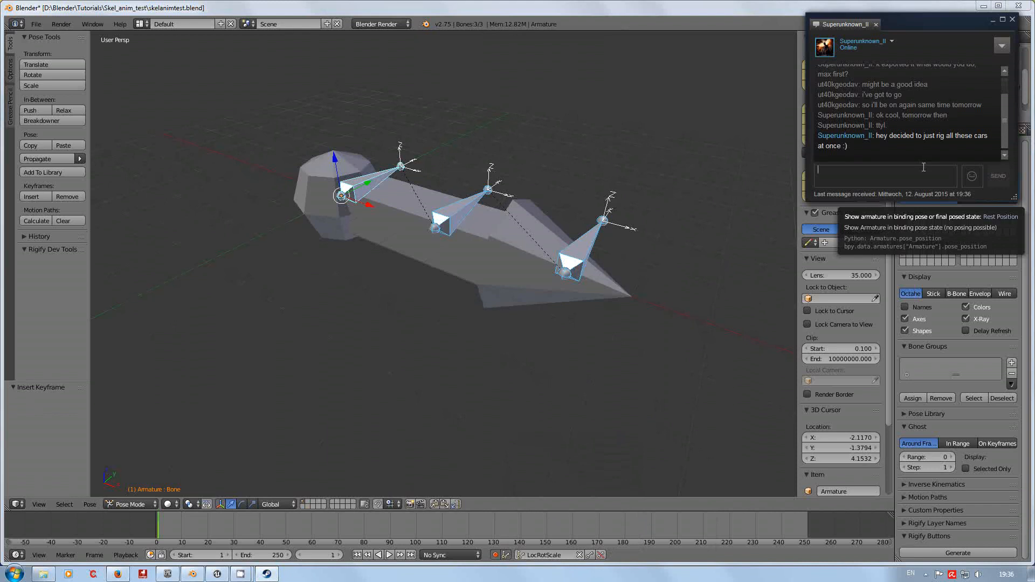
text(record)
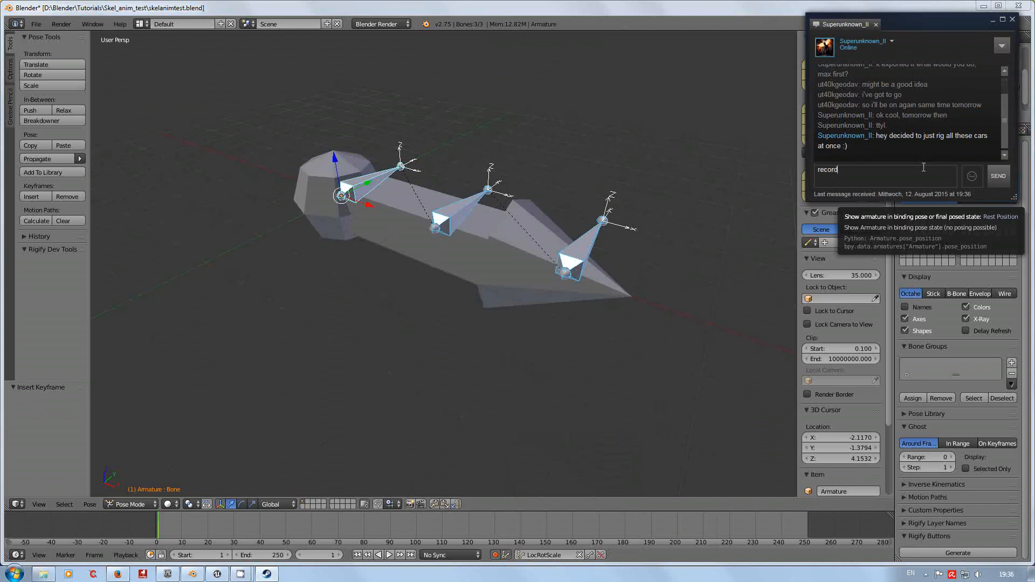
text(ing be bac)
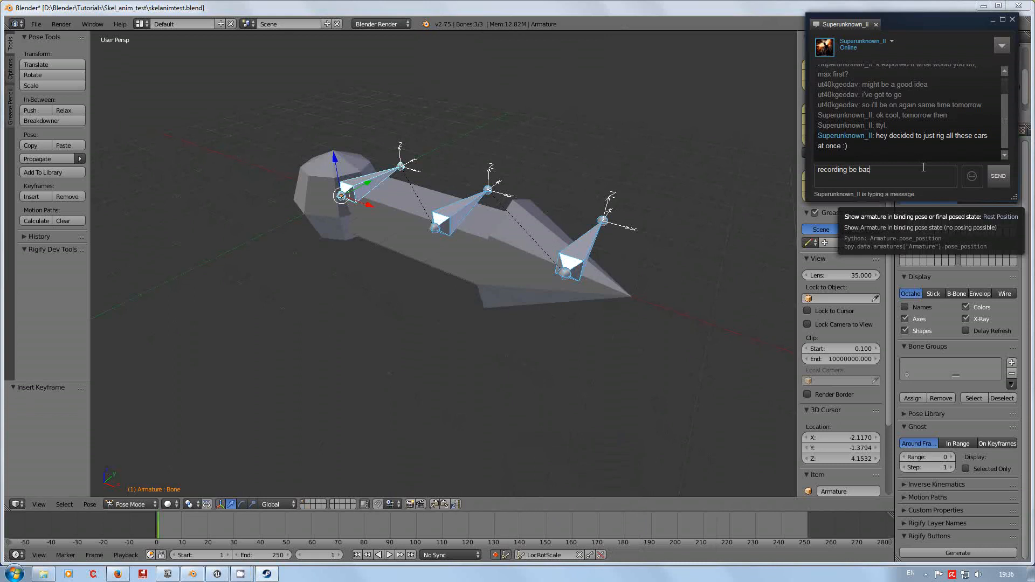
text(k later)
key(Return)
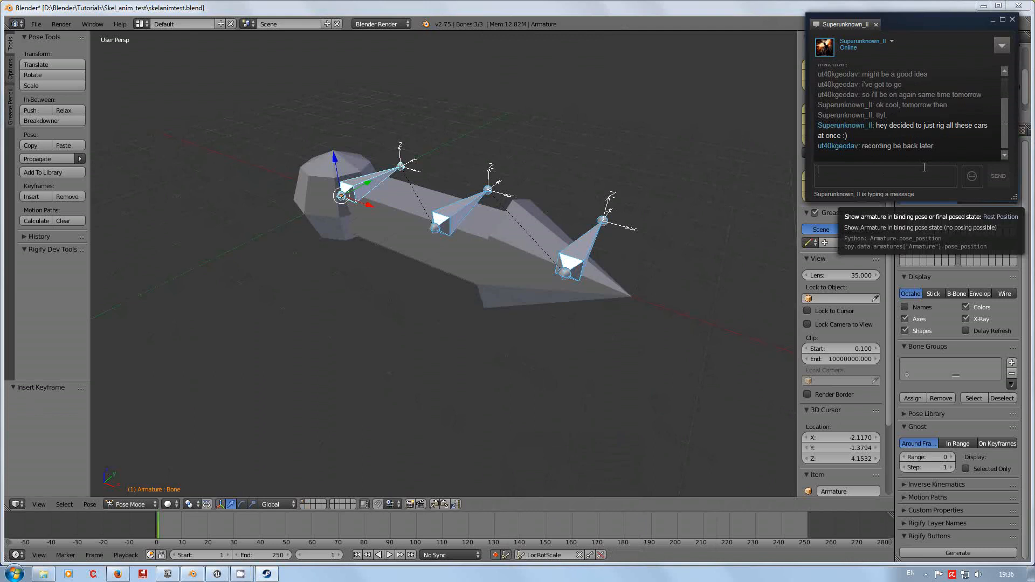
click(992, 22)
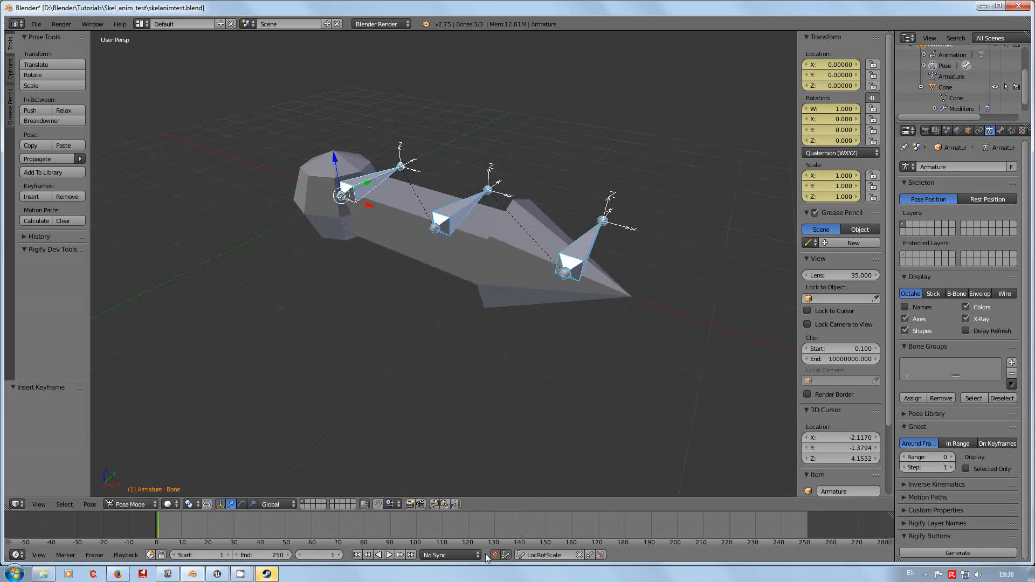
Step: Insert LocRotScale keyframes for all bones at frame 1, go to frame 25 and select only the middle bone
click(590, 554)
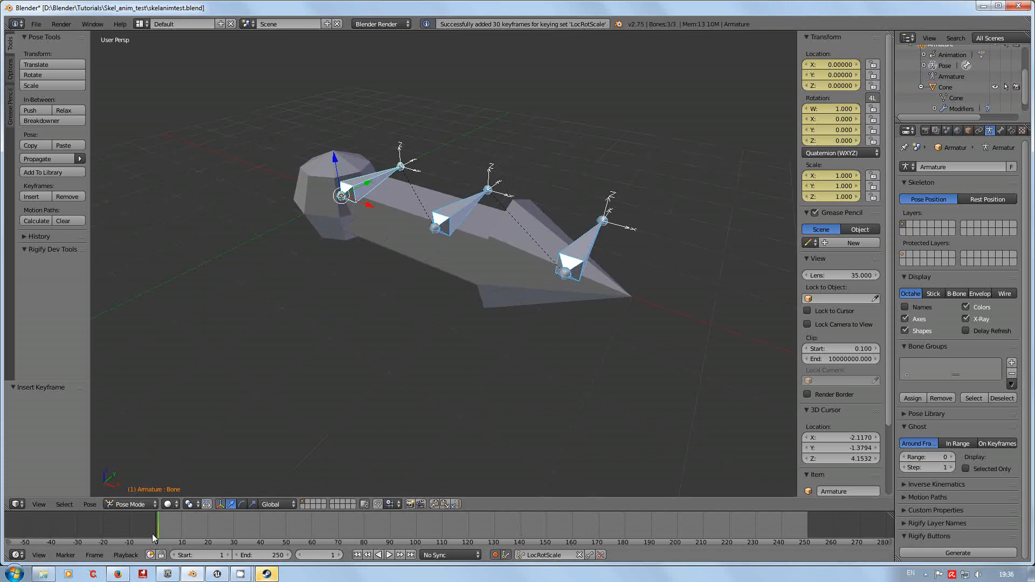
click(221, 526)
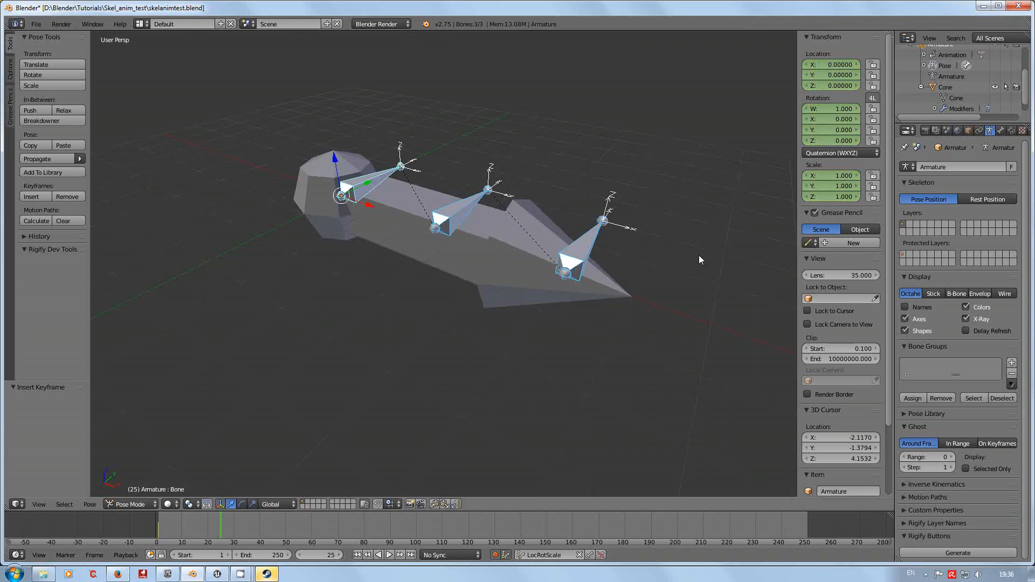
right_click(457, 222)
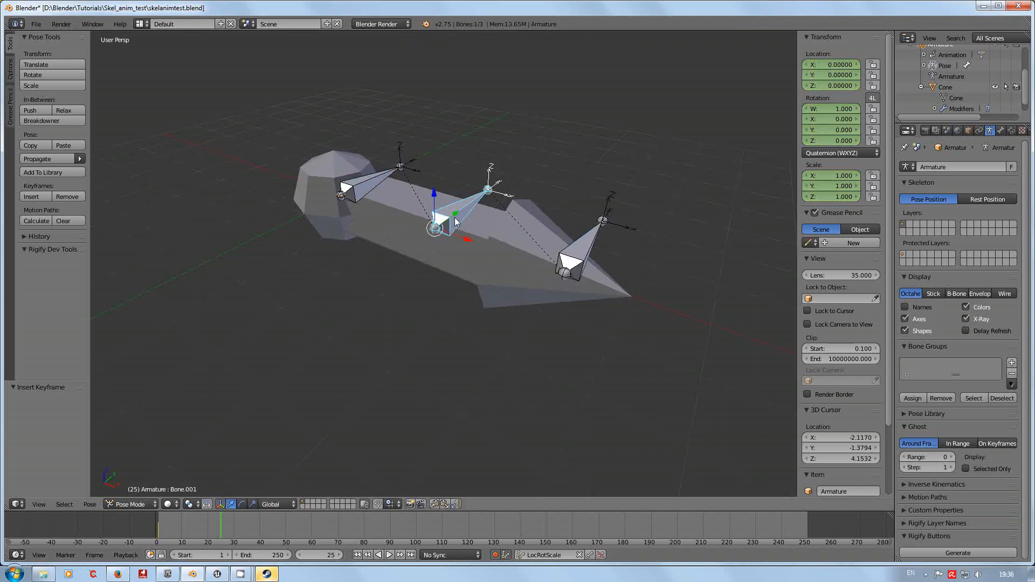
text(r90)
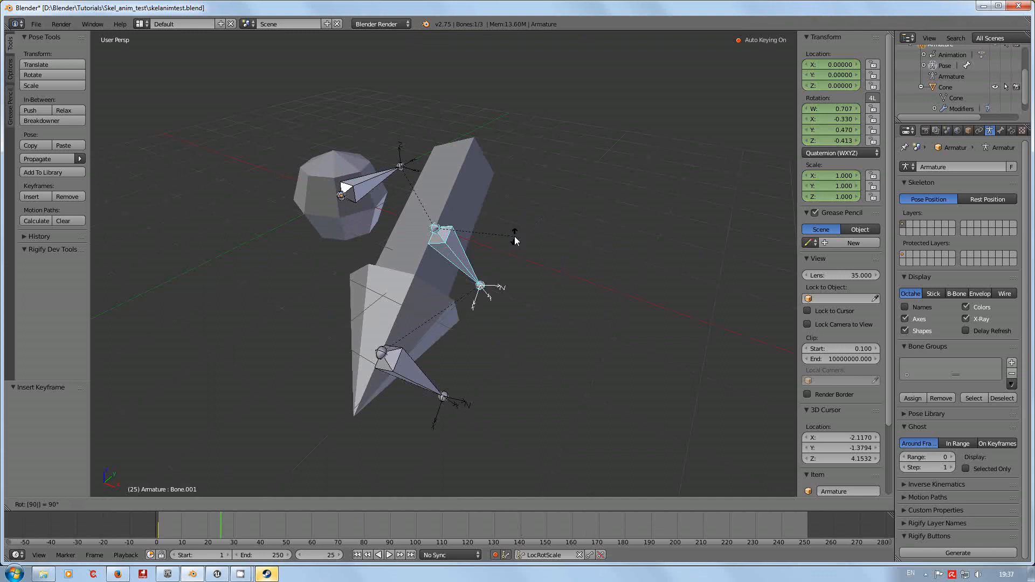
key(z)
key(z)
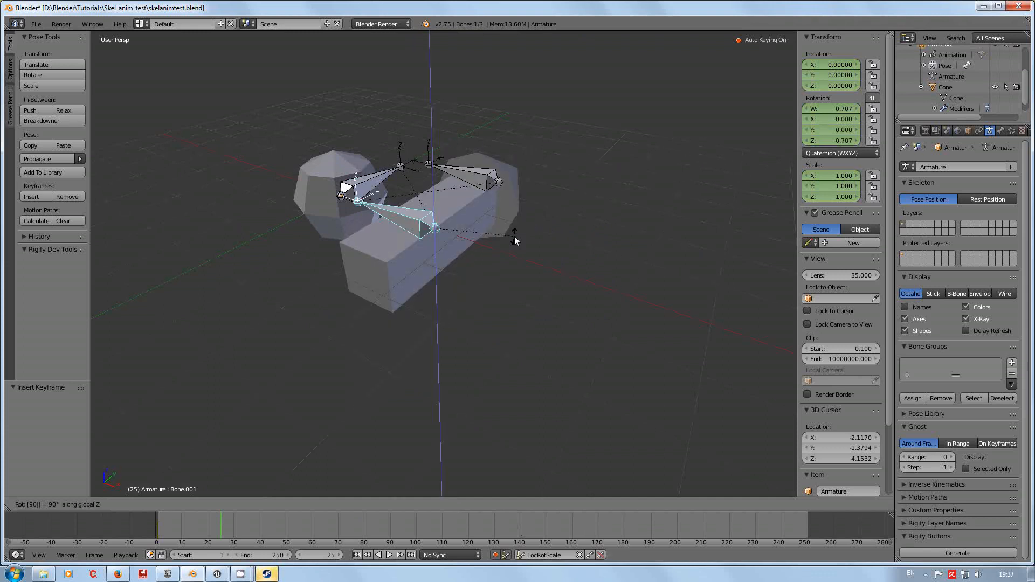
key(z)
key(z)
key(Escape)
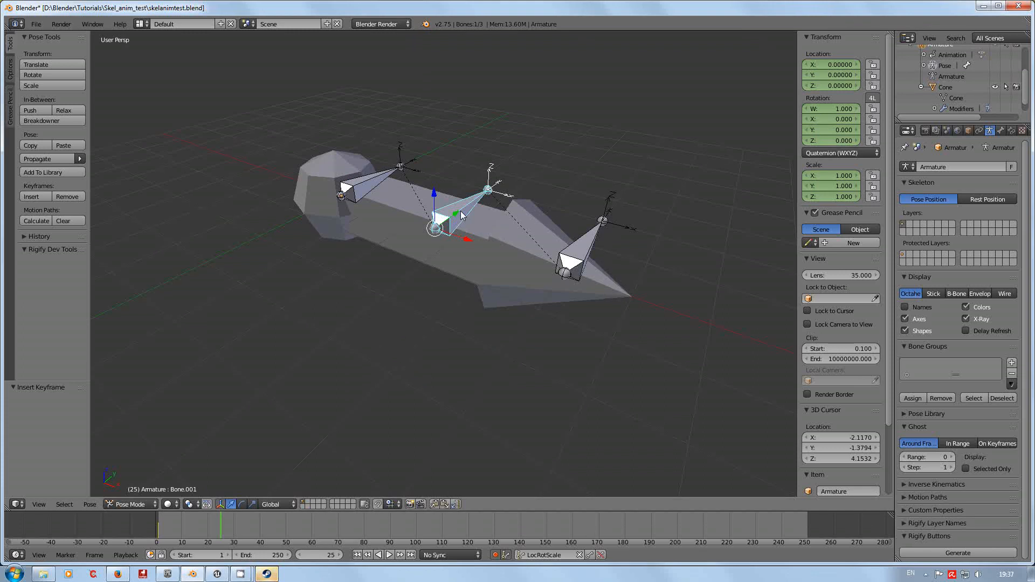
Step: Rotate the middle bone 90° around the global X axis at frame 25
key(r)
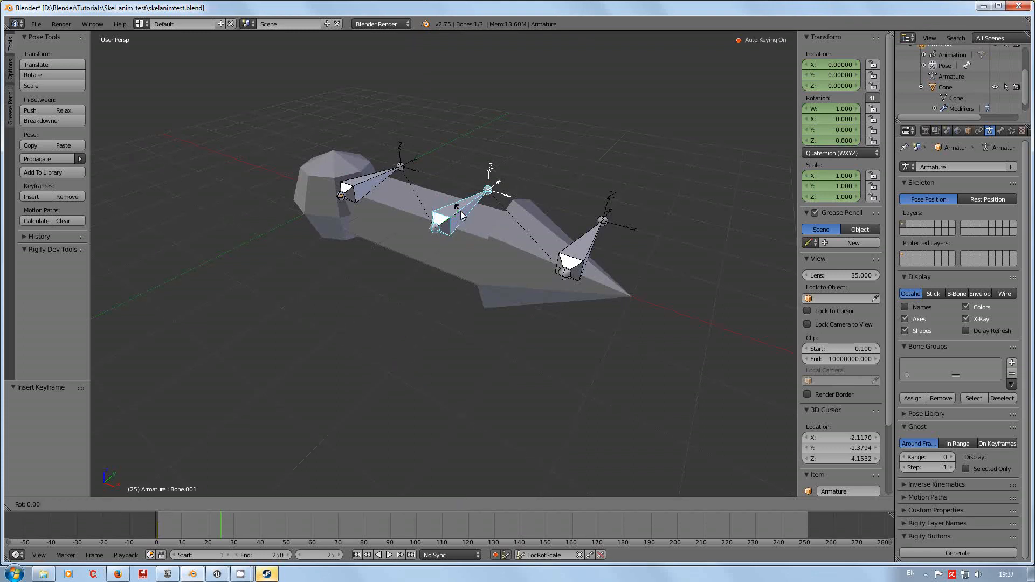
key(x)
text(90)
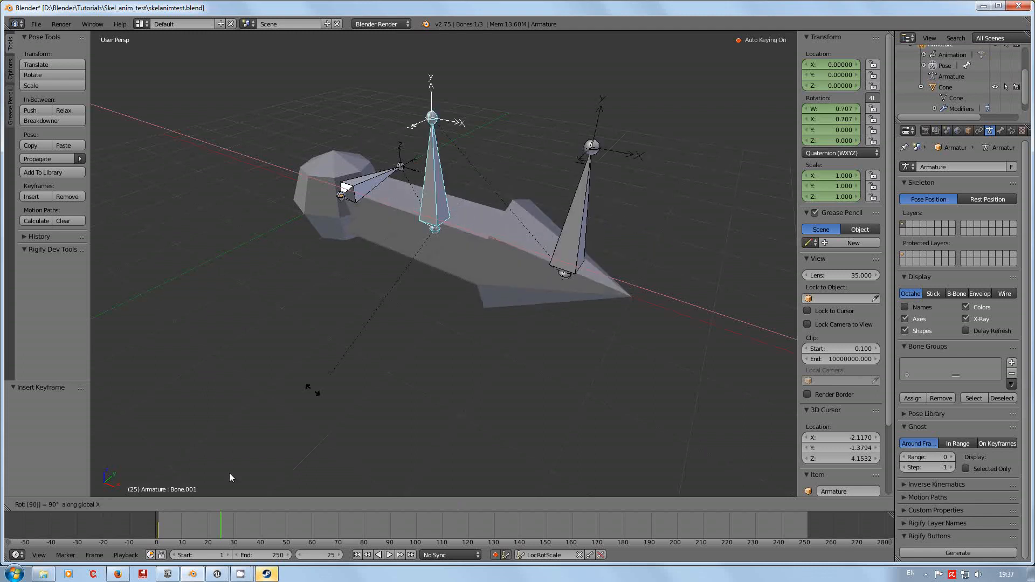
key(Return)
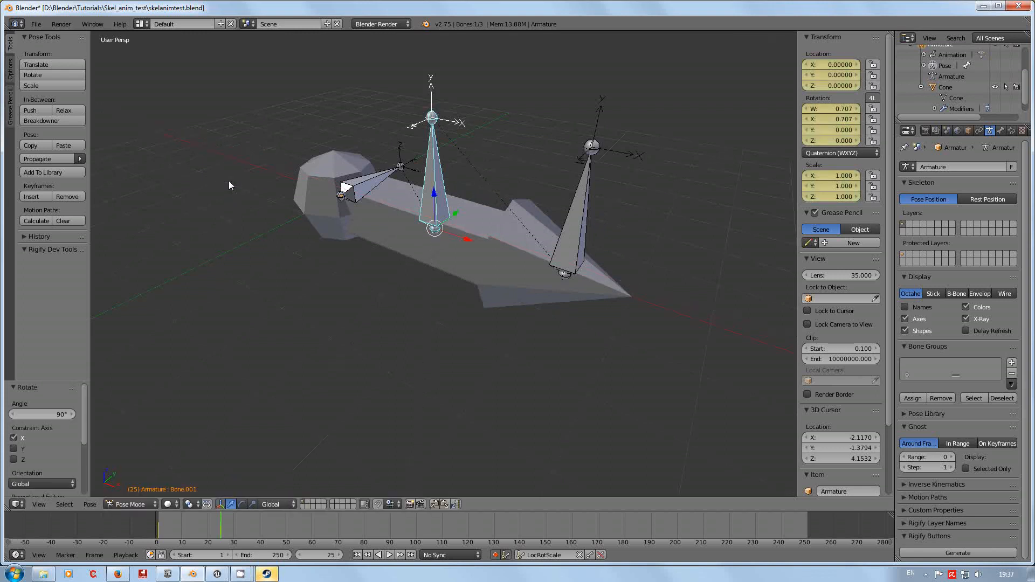
Step: At frame 50, rotate the middle bone another 90° around the global X axis and insert a LocRotScale keyframe
click(286, 531)
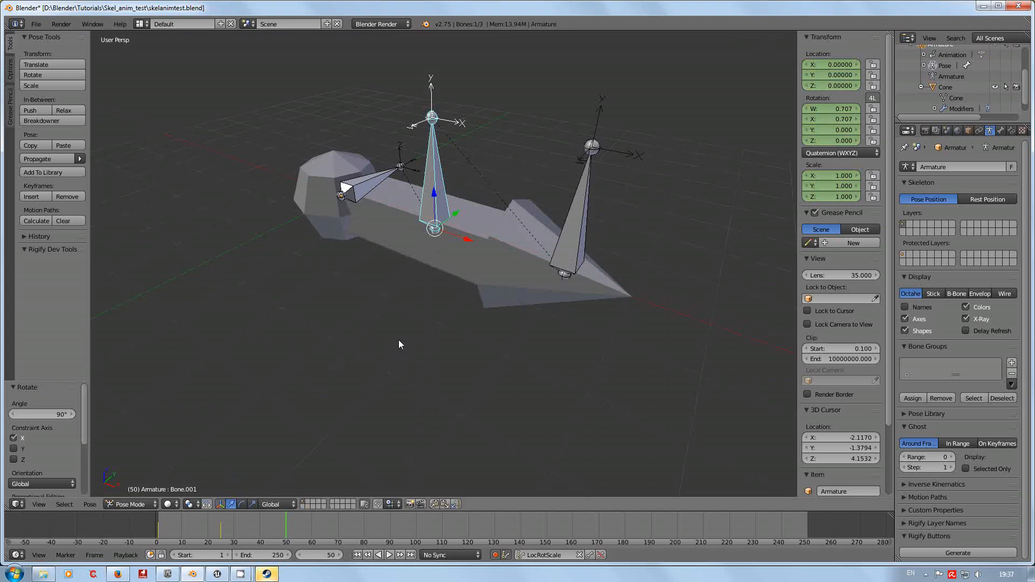
key(r)
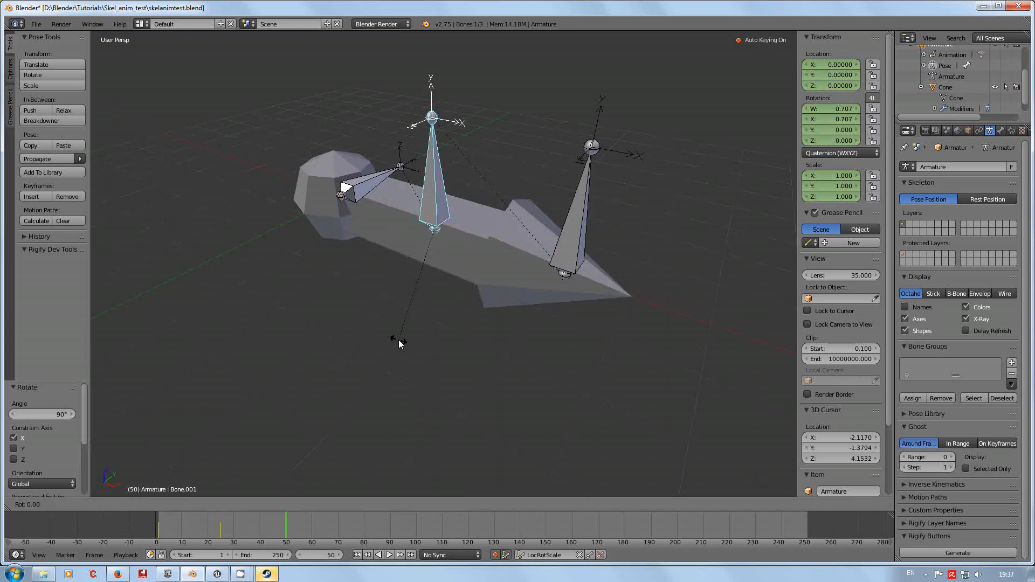
key(x)
text(90)
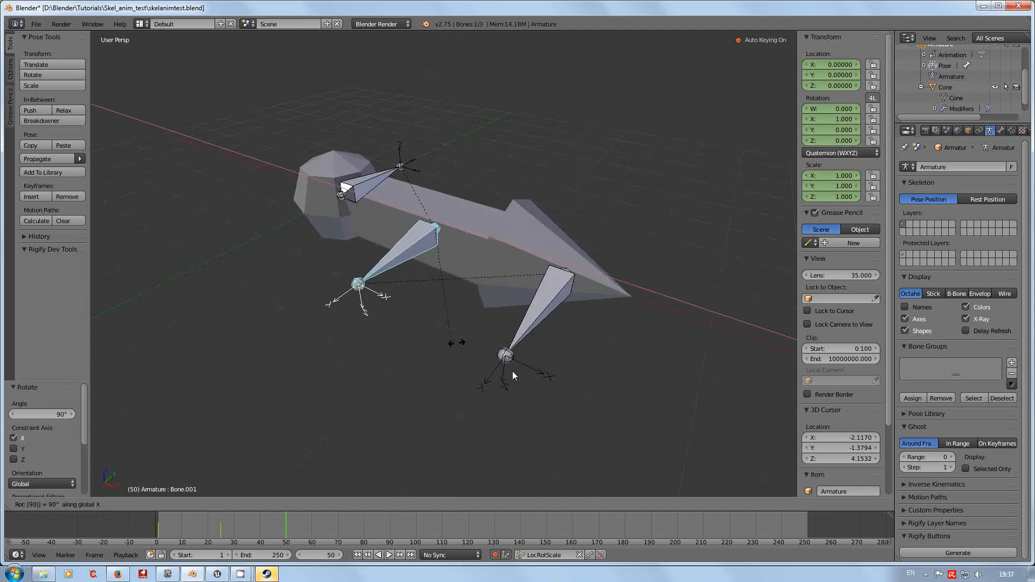
key(Return)
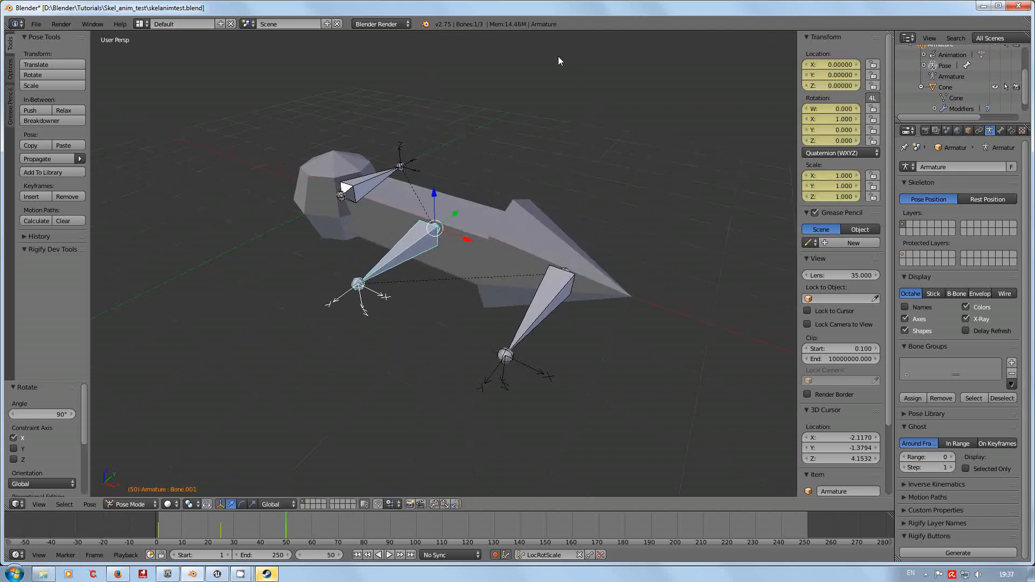
click(589, 555)
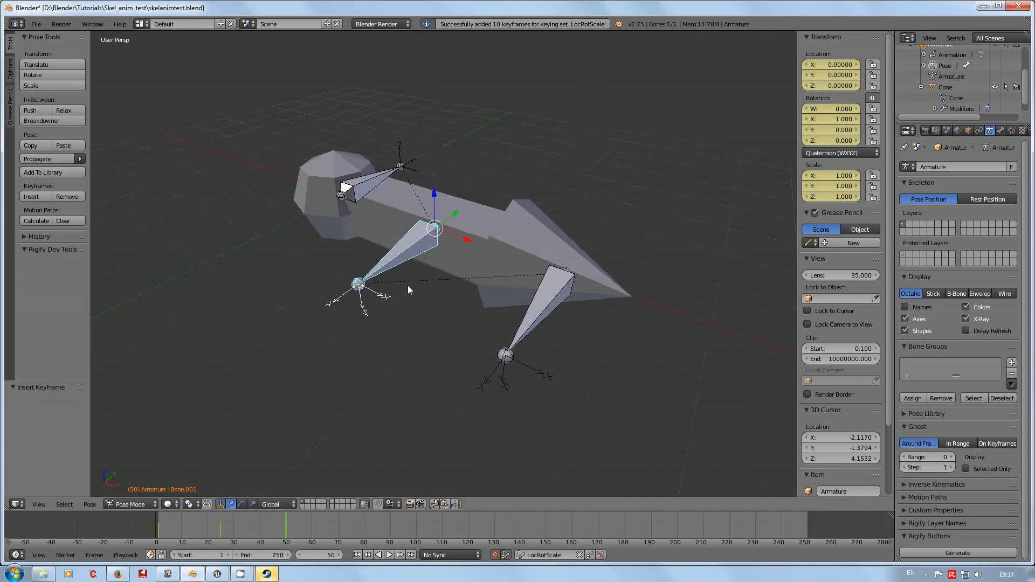
Step: At frame 75, rotate the middle bone a further 90° around global X and insert a LocRotScale keyframe
click(352, 529)
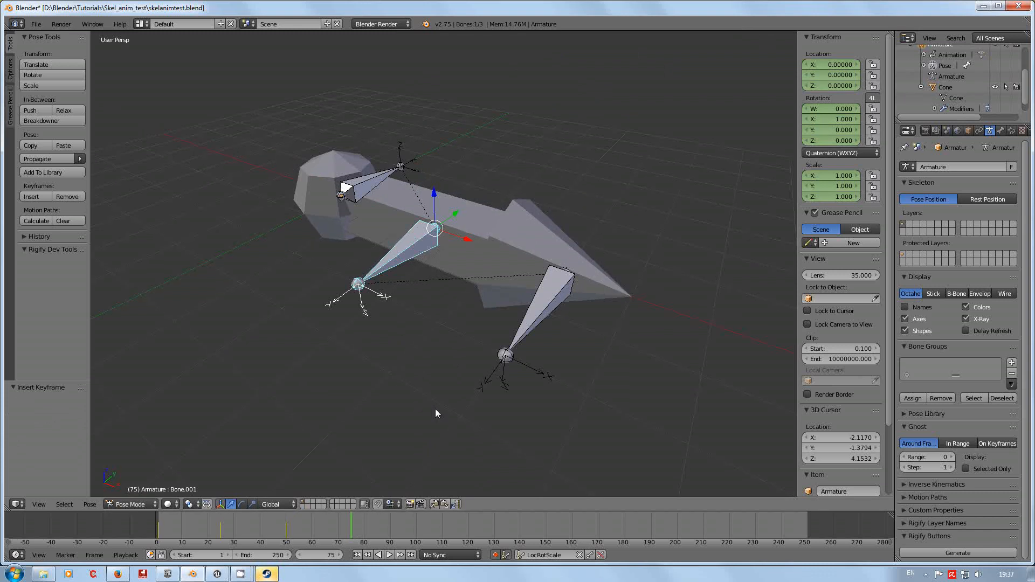
key(r)
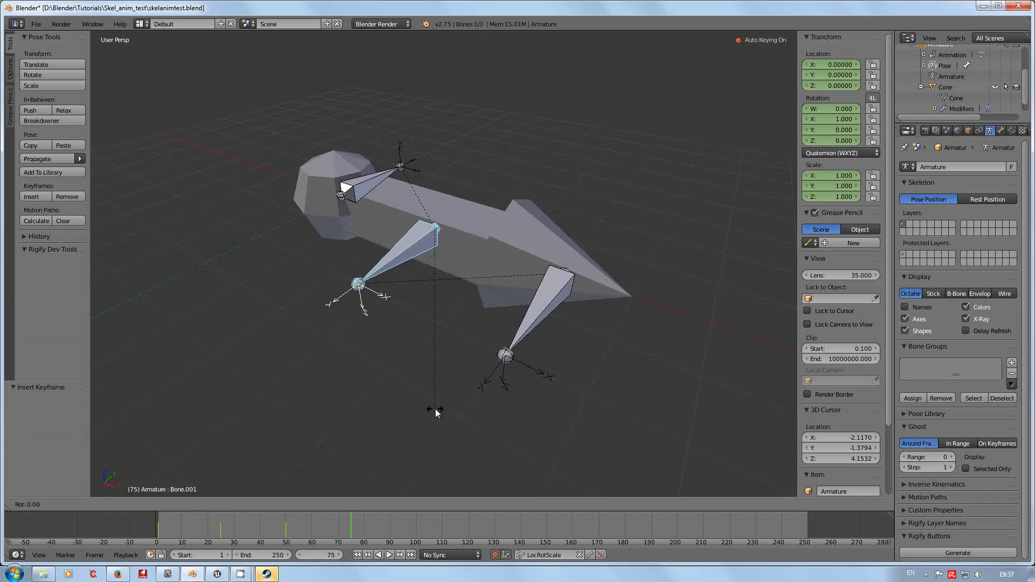
text(x)
text(90)
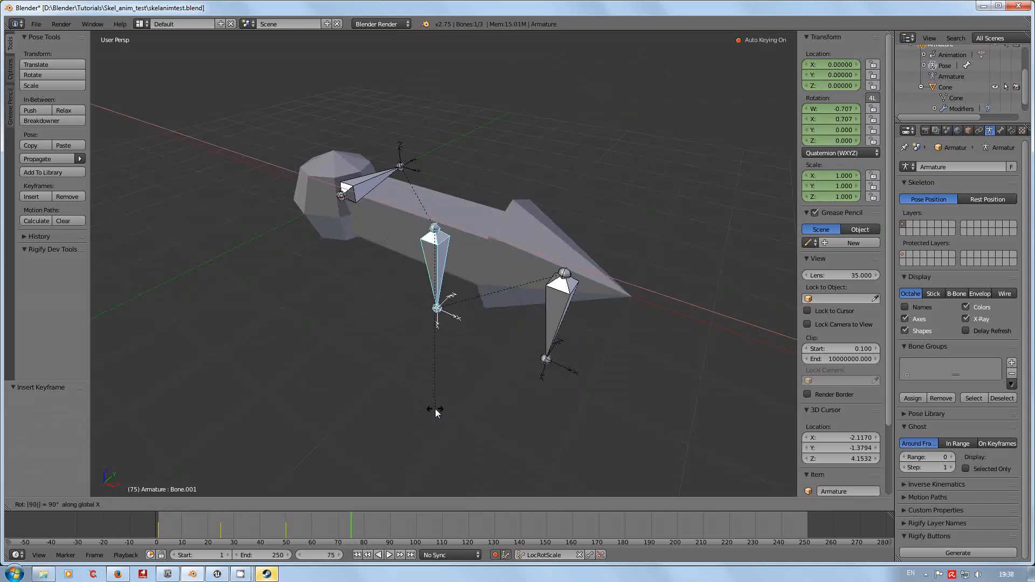
key(Return)
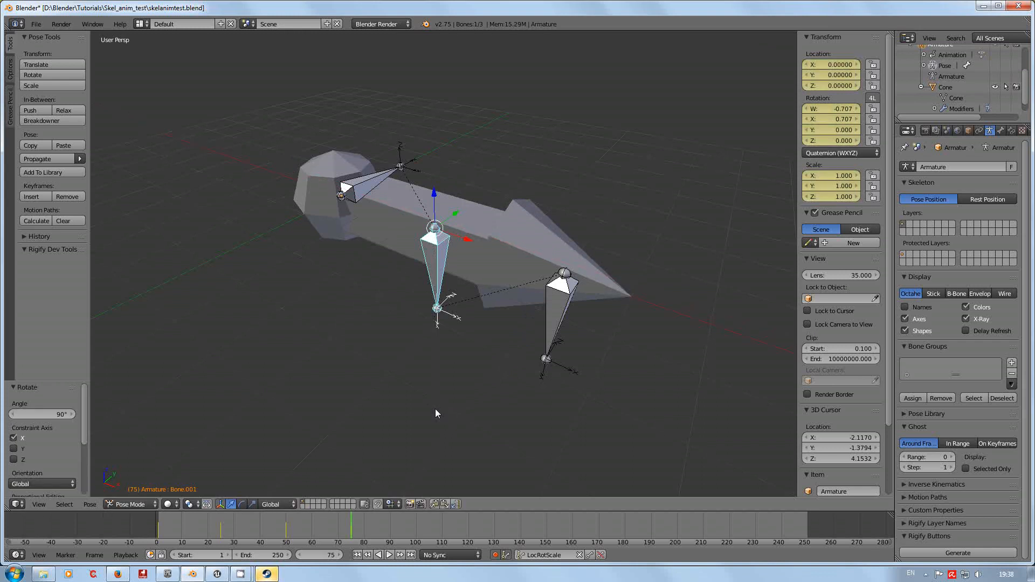
click(591, 555)
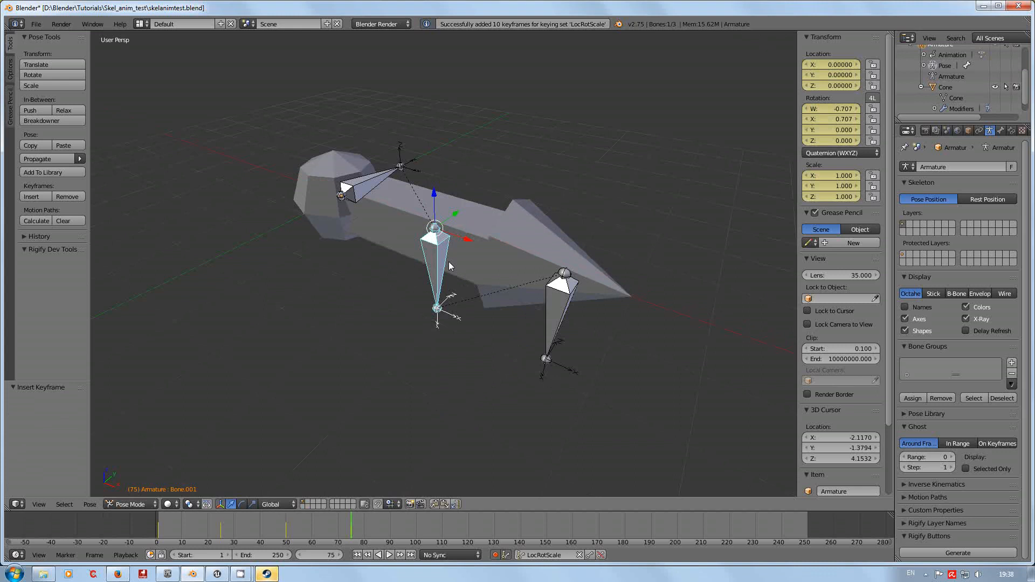
Step: At frame 100, complete the middle bone's full turn with another 90° rotation around the global X axis
click(416, 531)
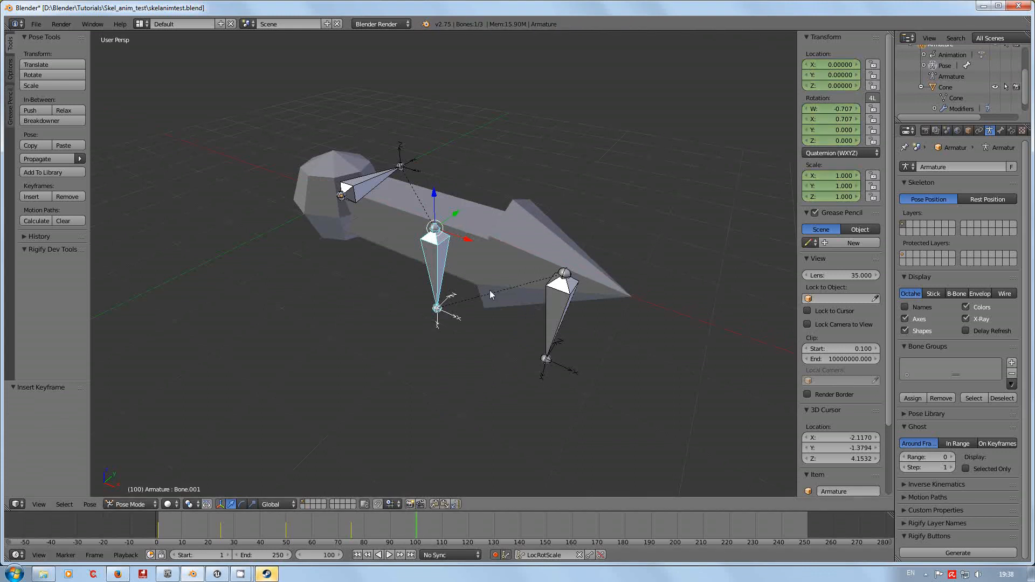
text(rx90)
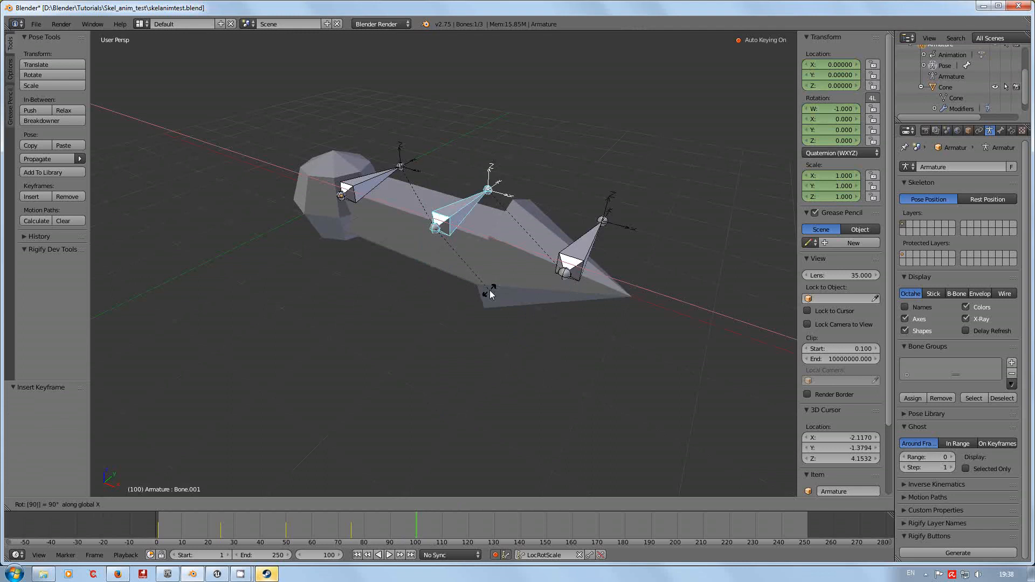
key(Return)
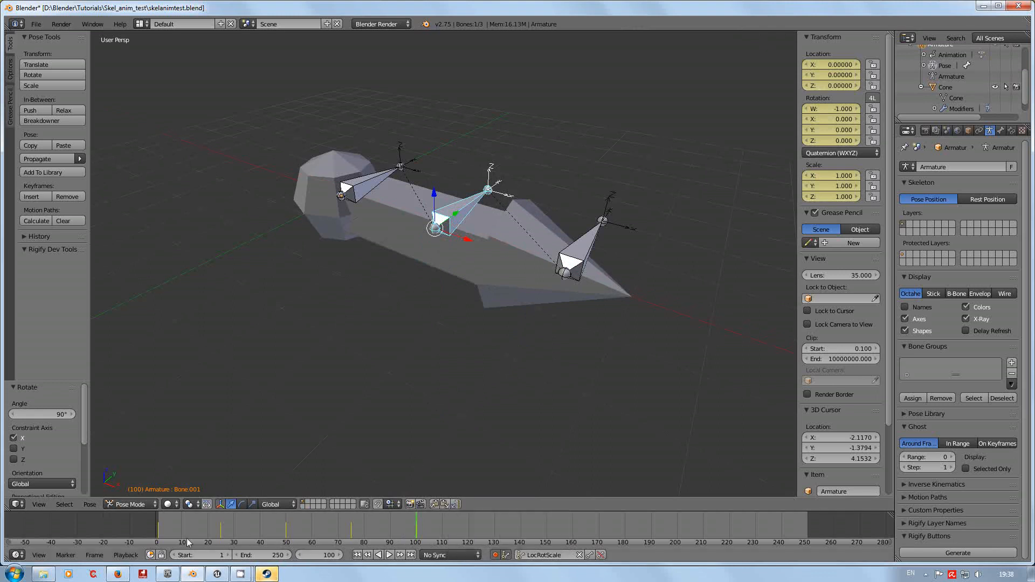
Step: Play the bone rotation animation, rewind it to the start during playback and stop it
click(390, 555)
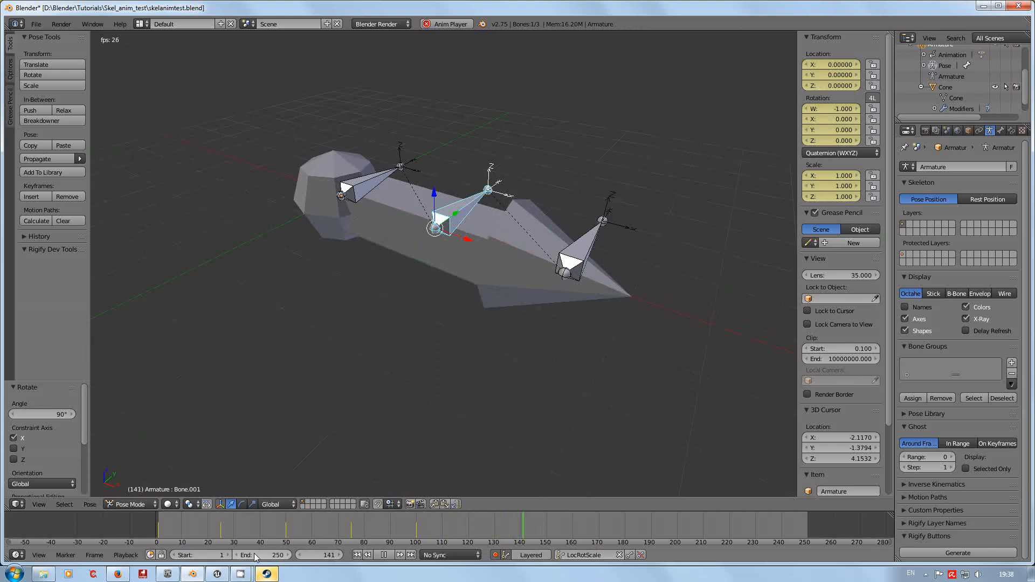
click(357, 554)
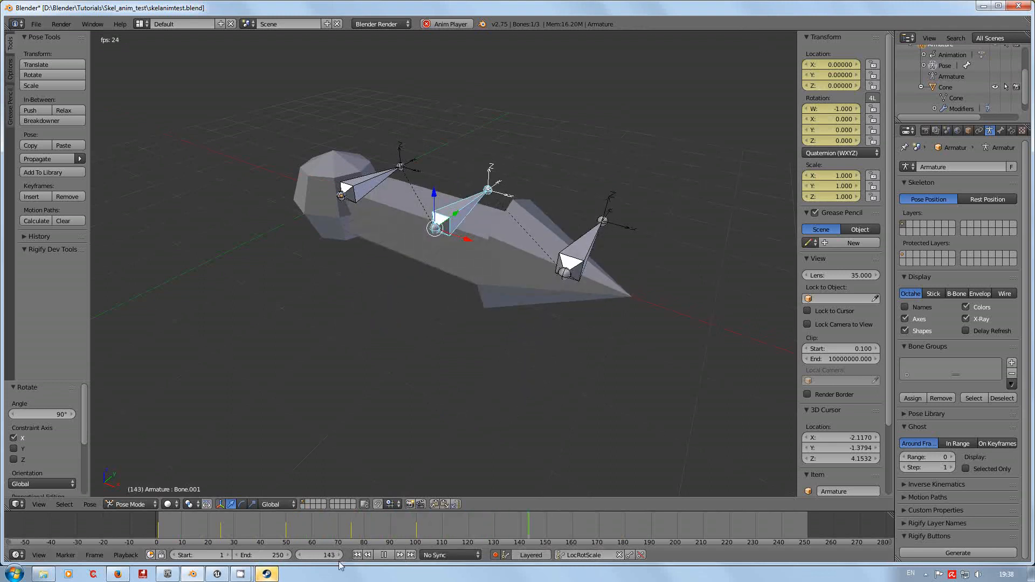
click(383, 555)
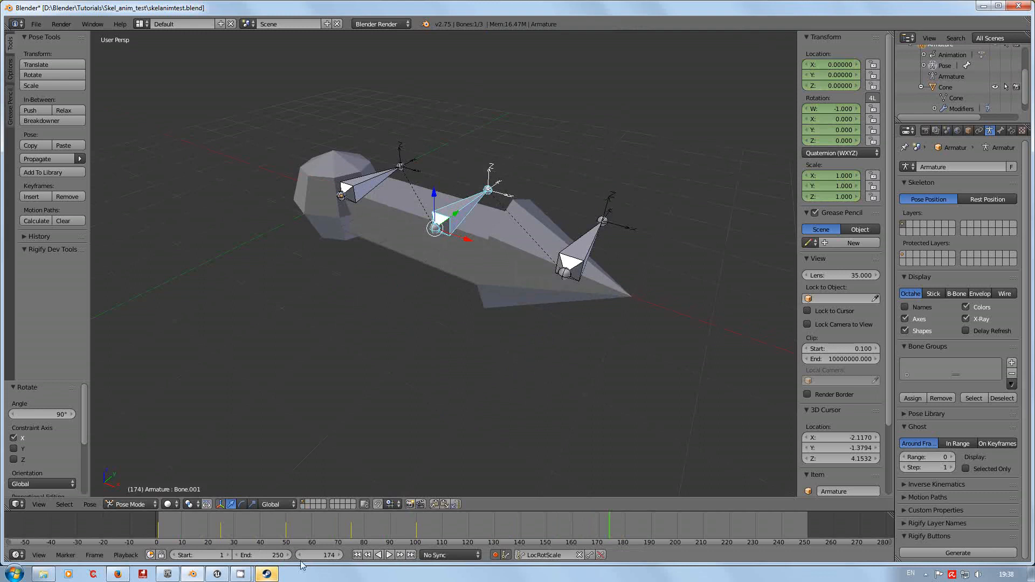
Step: Set the animation's end frame to 99
drag(270, 554, 279, 554)
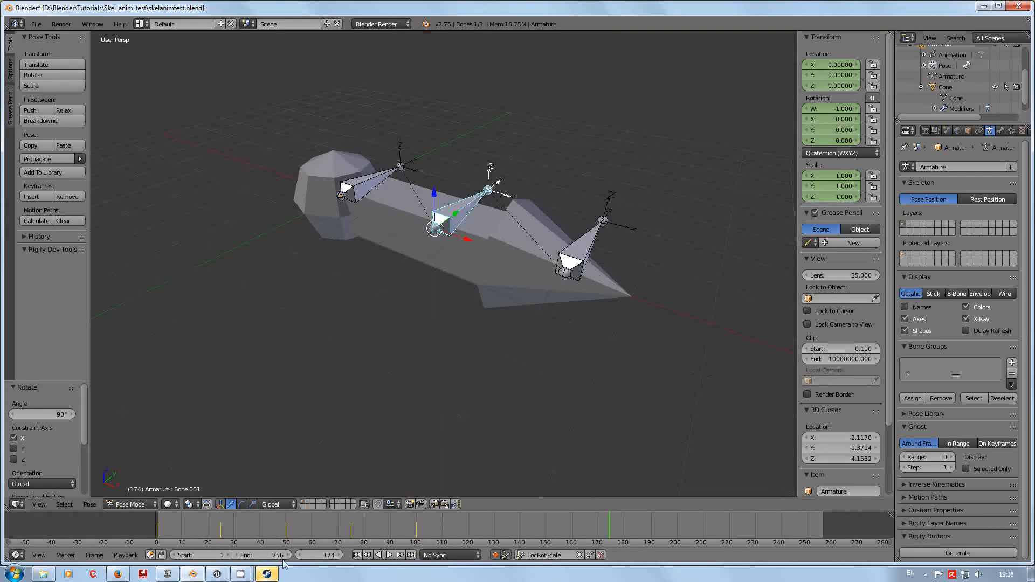
click(280, 555)
text(99)
key(Return)
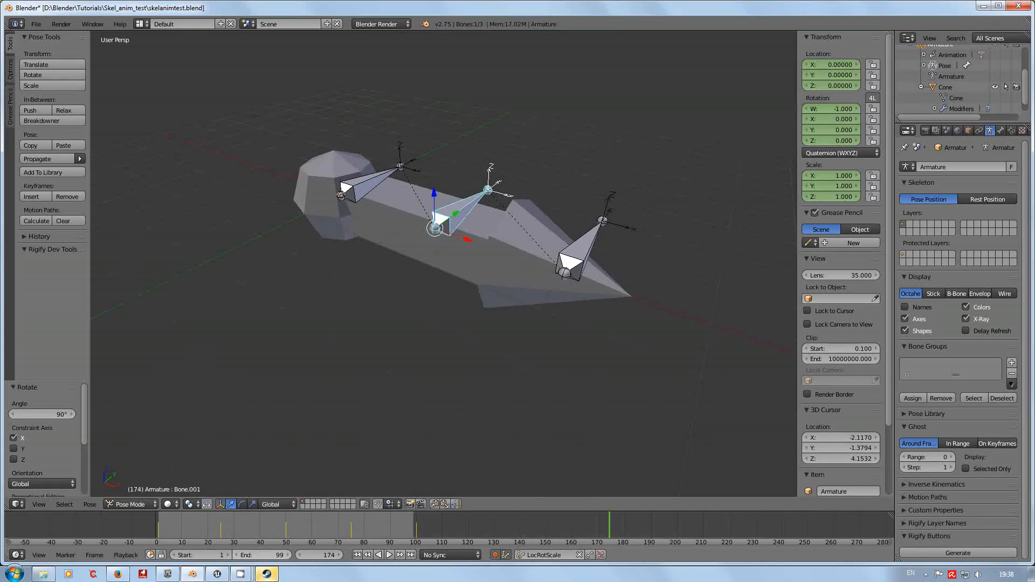
Step: Go to frame 25 and select the third bone, Bone.002, at the pointed end of the mesh
click(221, 539)
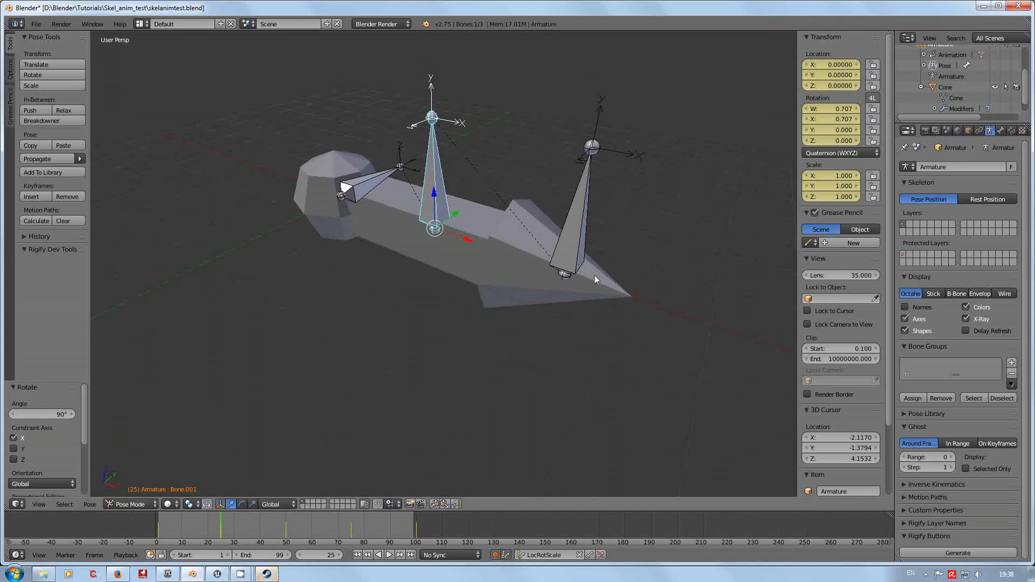
right_click(578, 253)
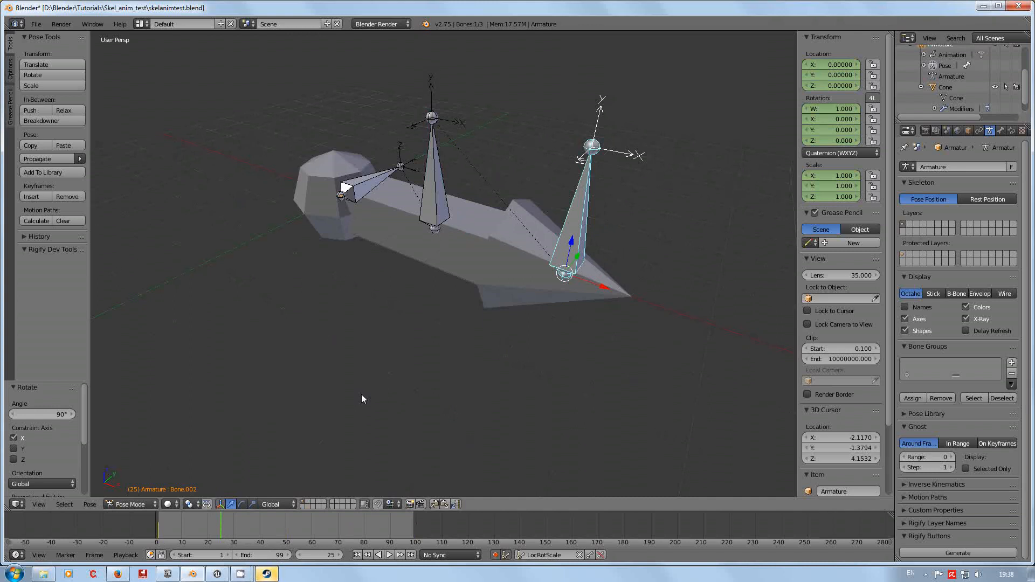
key(r)
key(x)
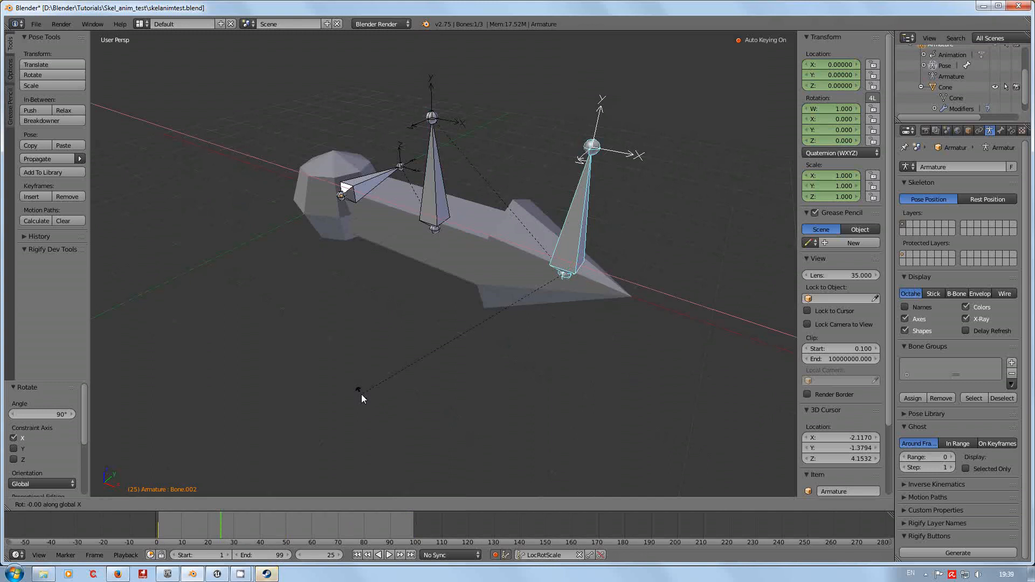
text(-90)
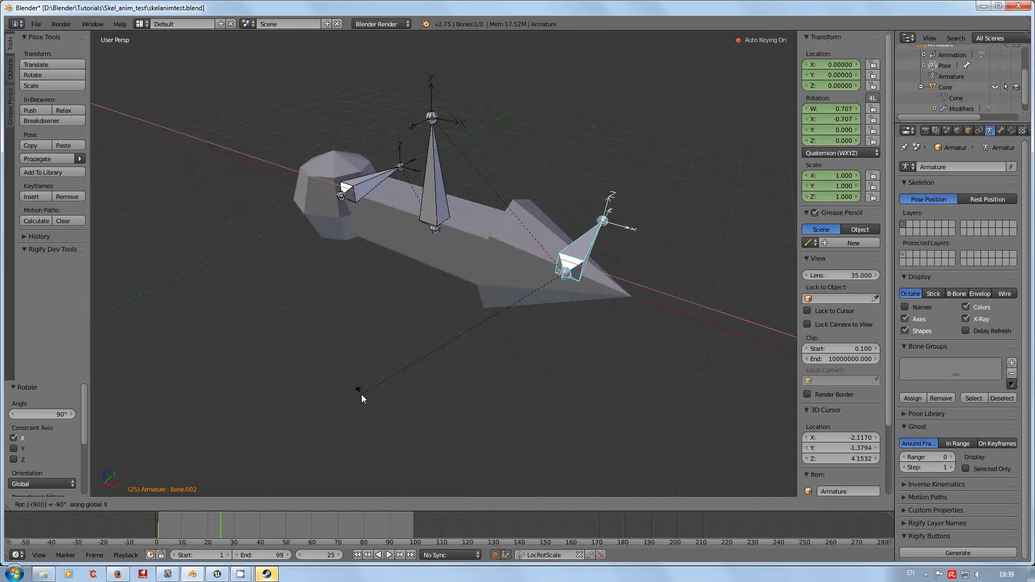
text(rackball)
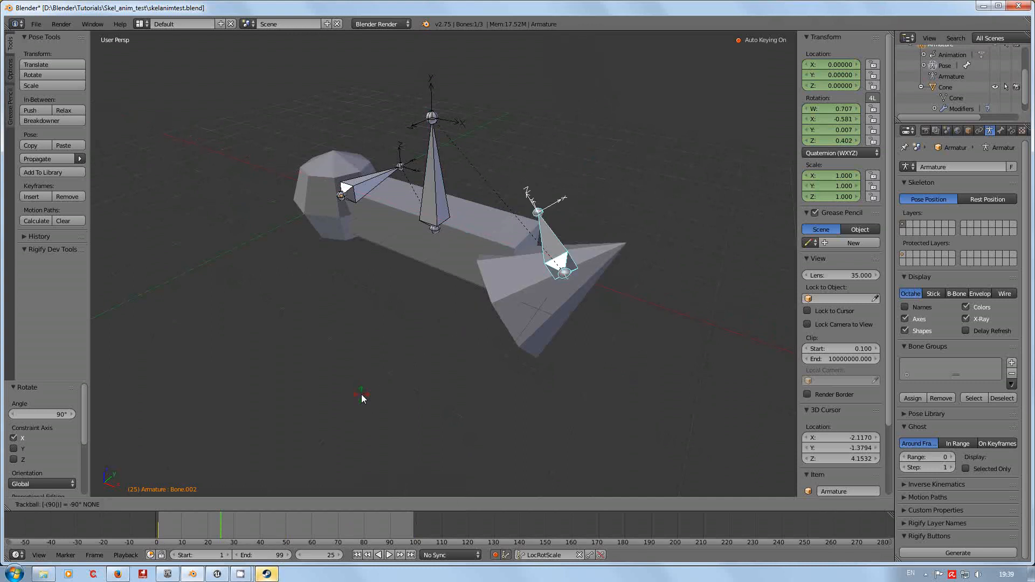
key(minus)
text(90)
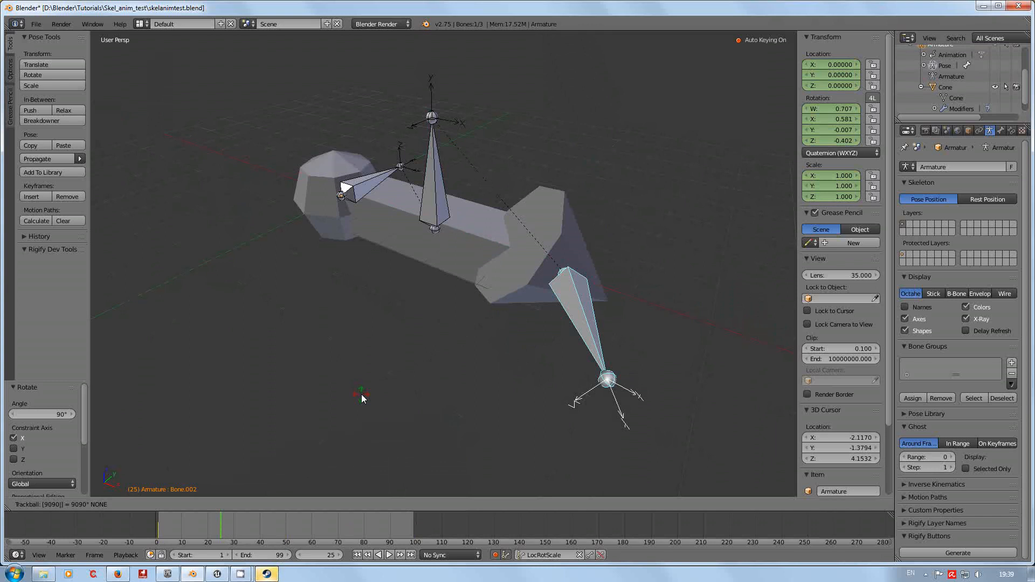
key(Escape)
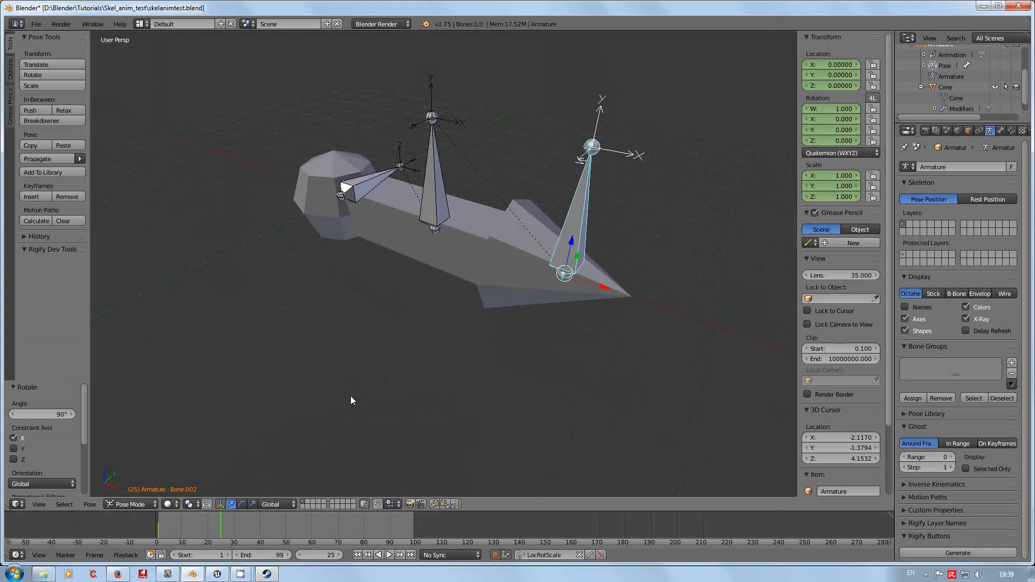
key(r)
key(x)
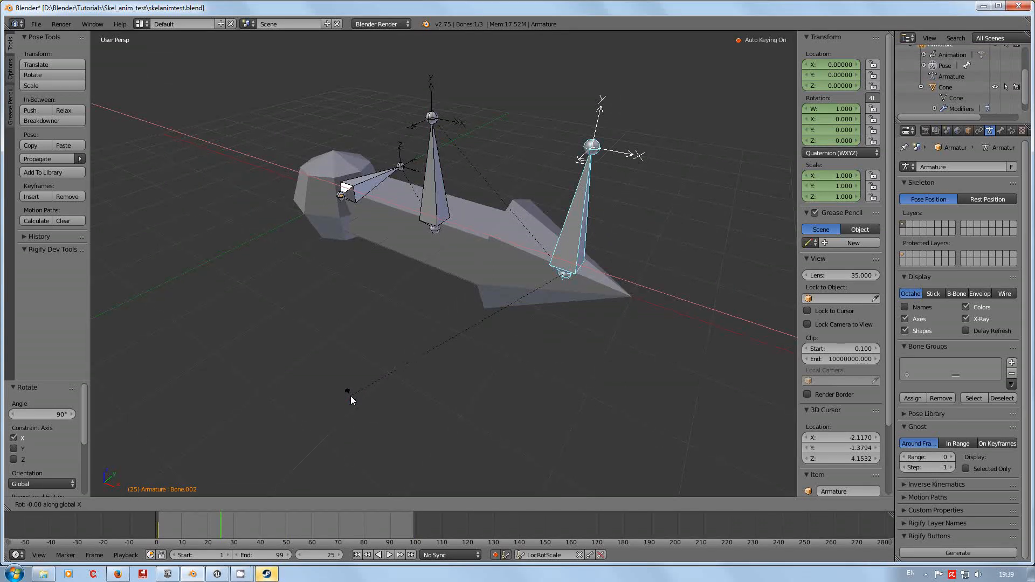
key(minus)
key(Return)
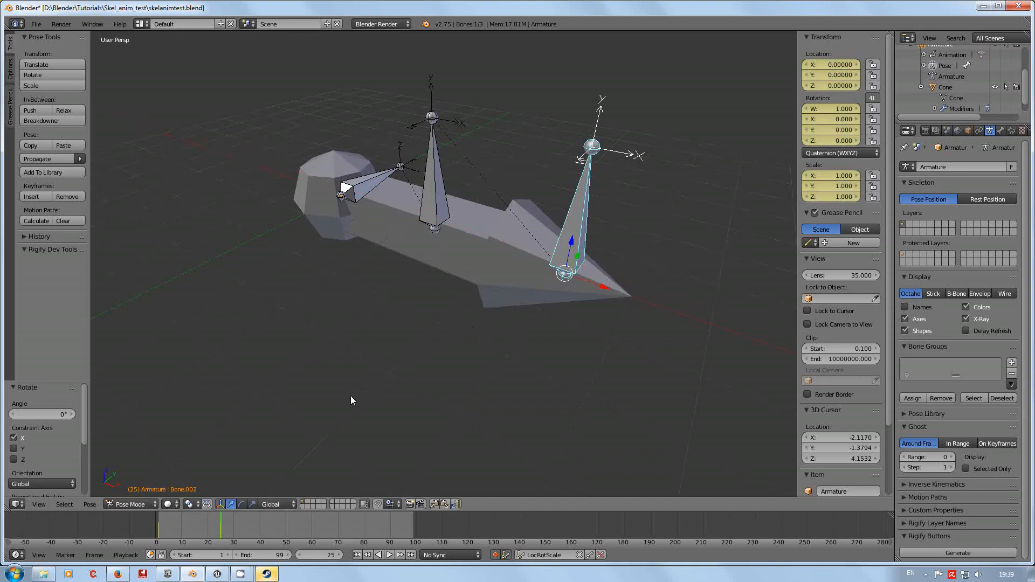
key(r)
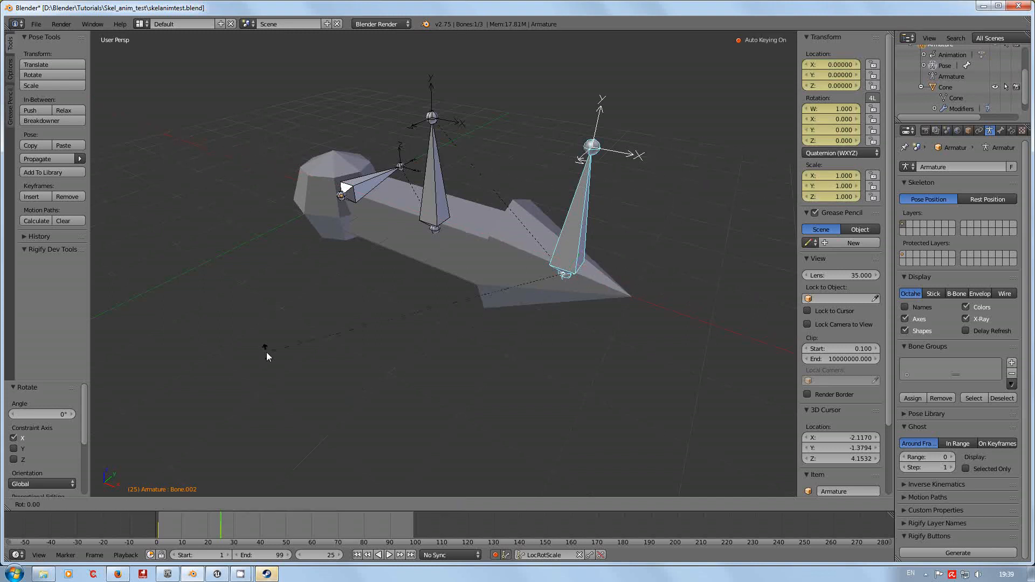
key(x)
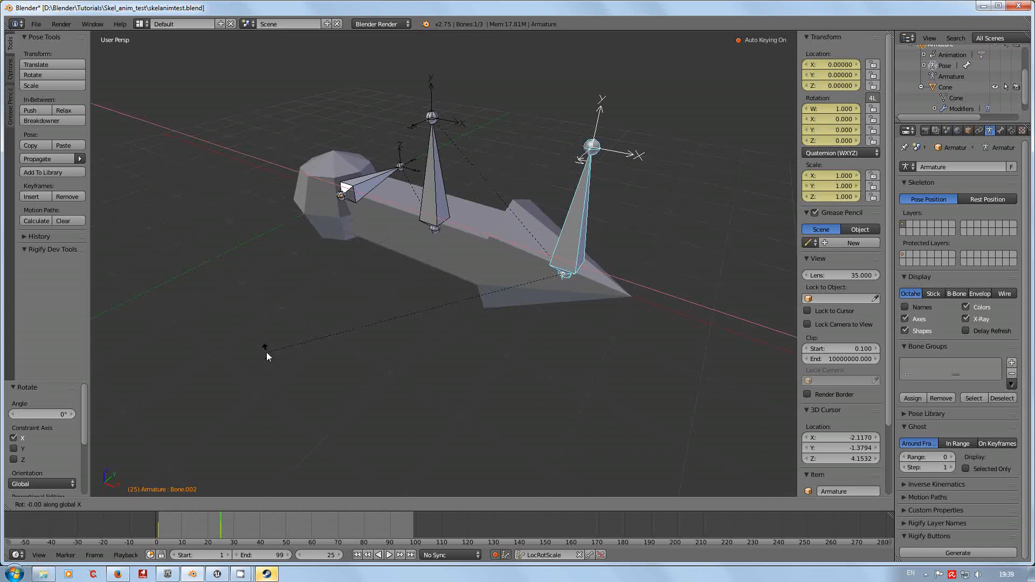
text(90)
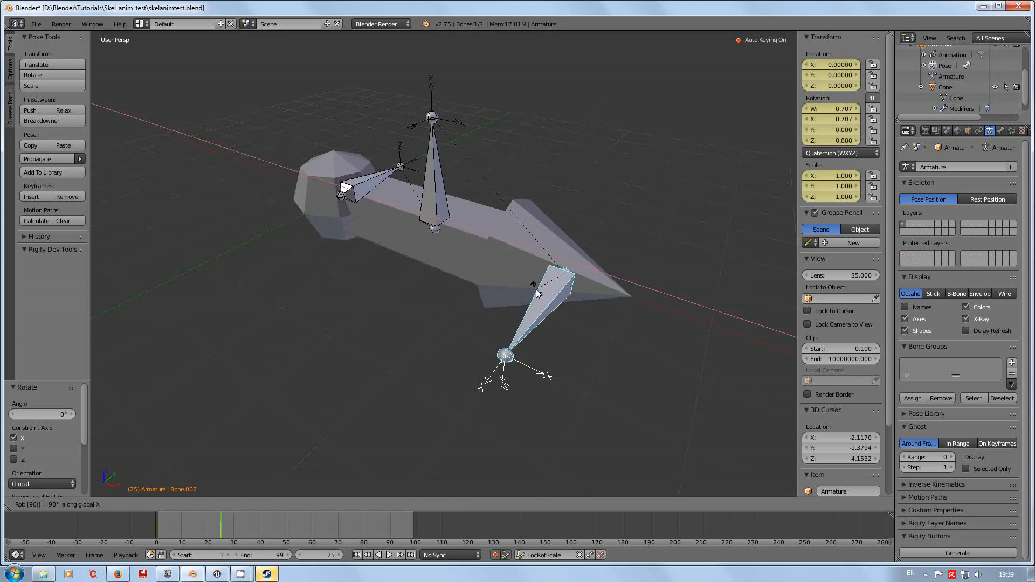
key(Escape)
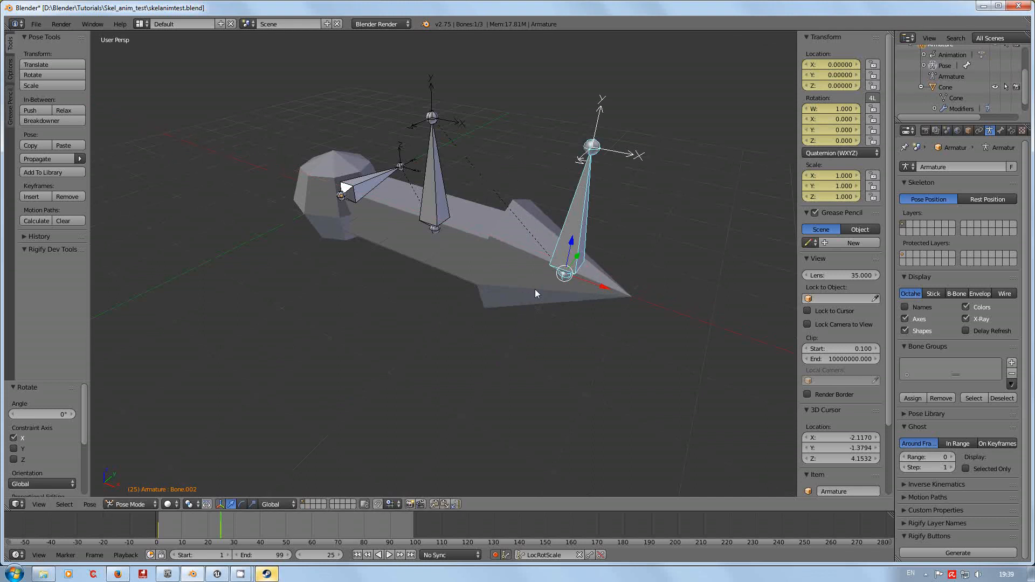
Step: Rotate the third bone -90° around the global X axis and insert a LocRotScale keyframe at frame 25
key(r)
key(x)
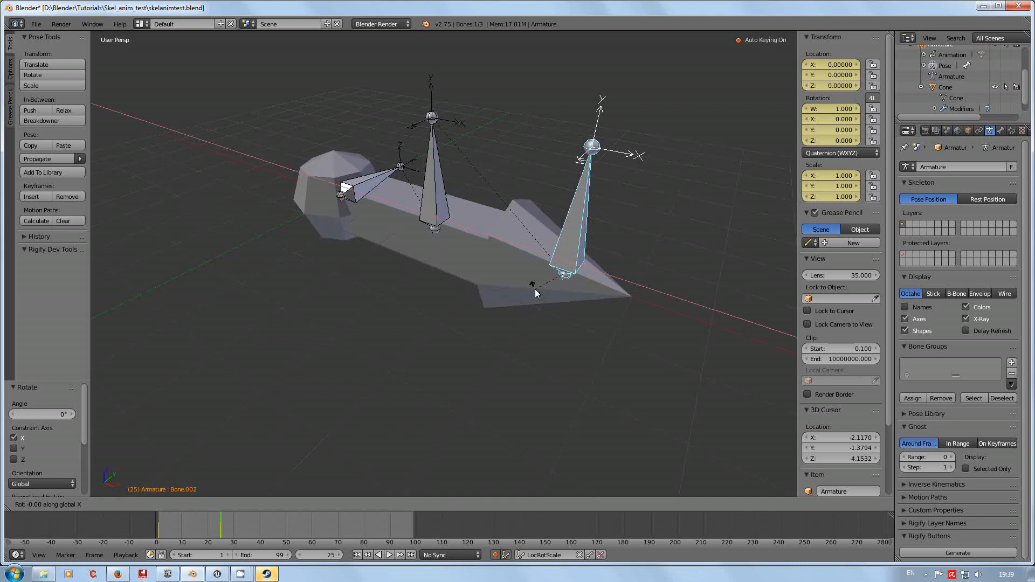
text(-90)
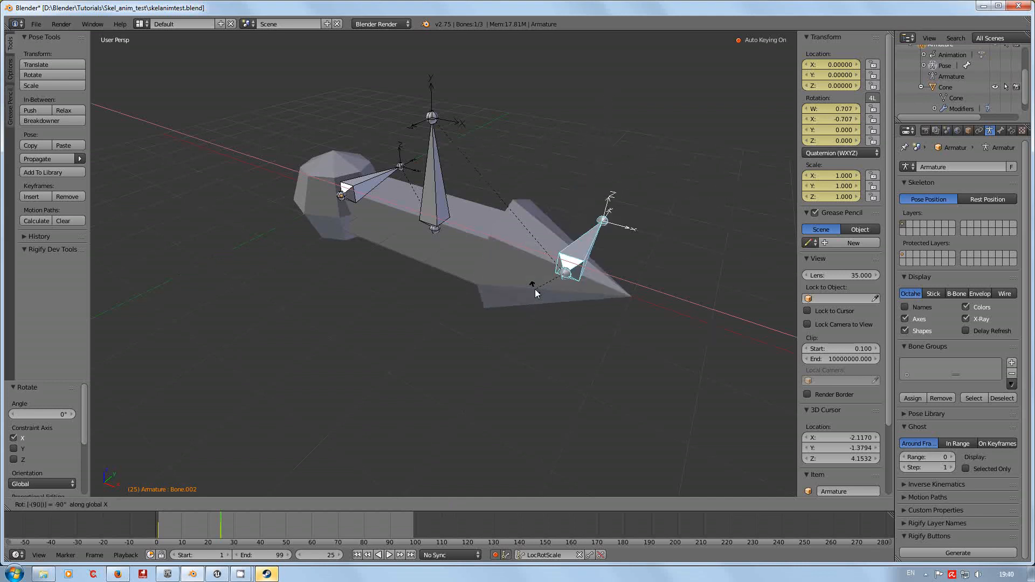
key(Return)
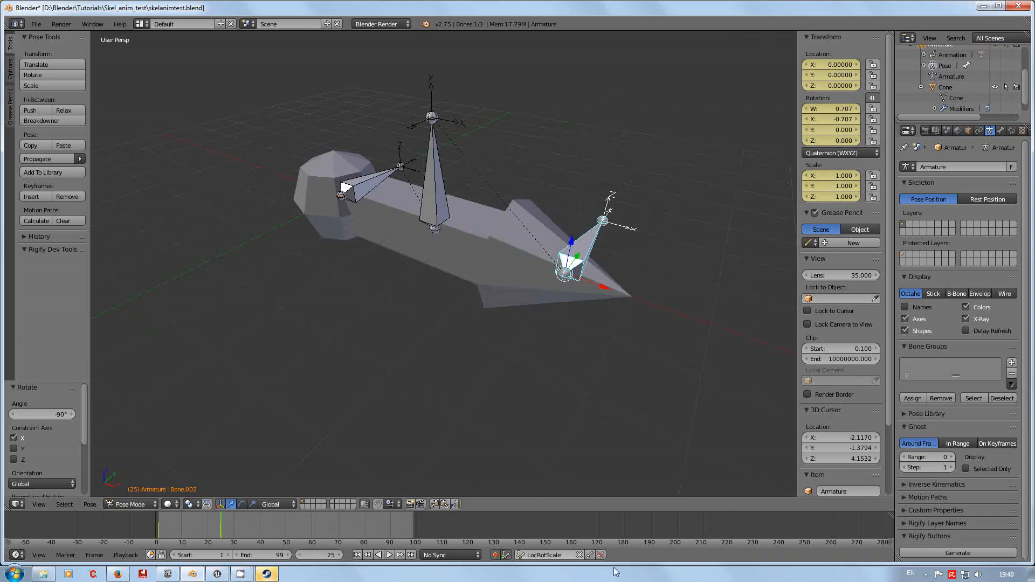
click(590, 555)
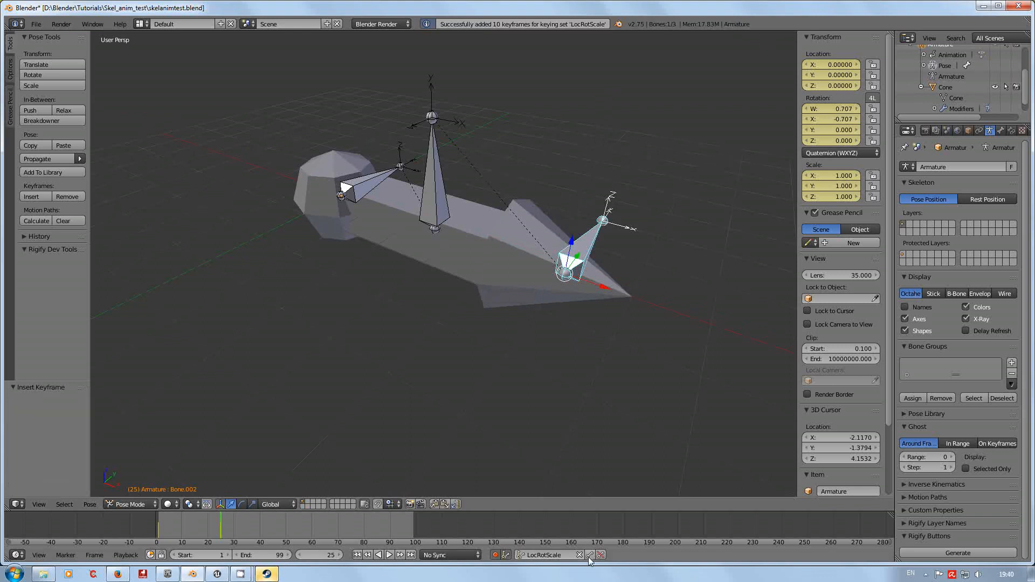
Step: At frame 50, rotate the third bone by -90° around global X twice and insert a LocRotScale keyframe
click(286, 526)
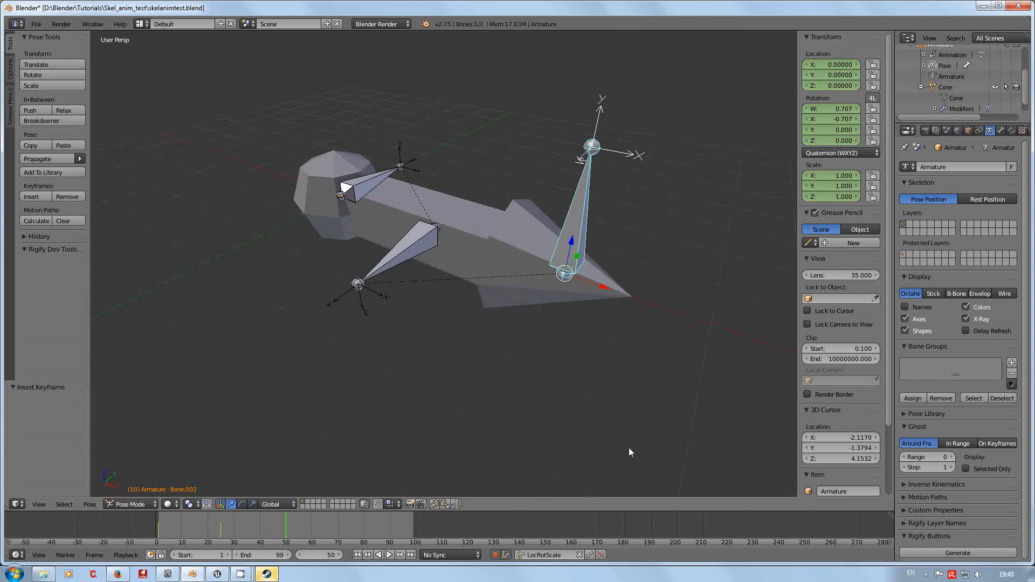
key(r)
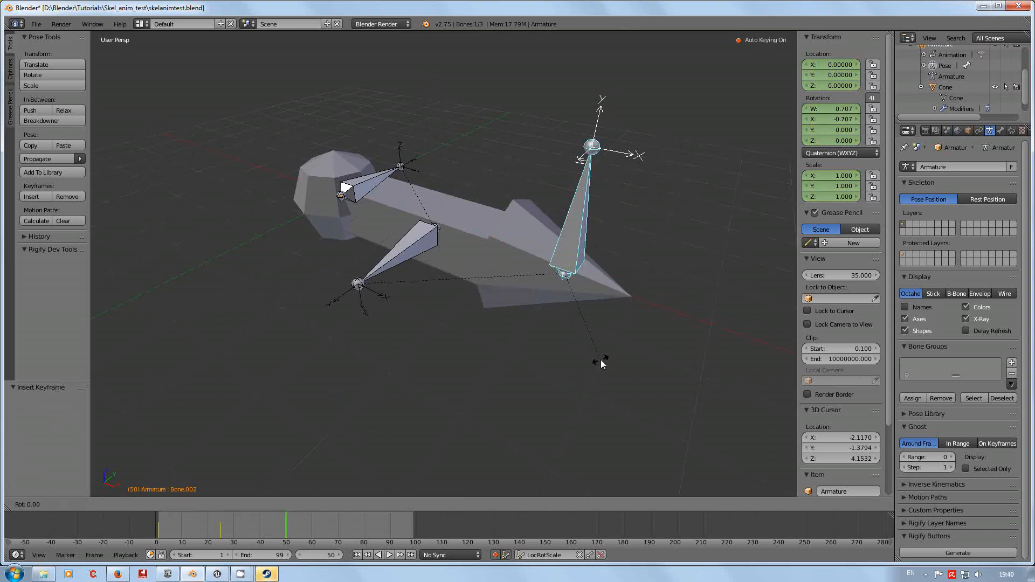
key(x)
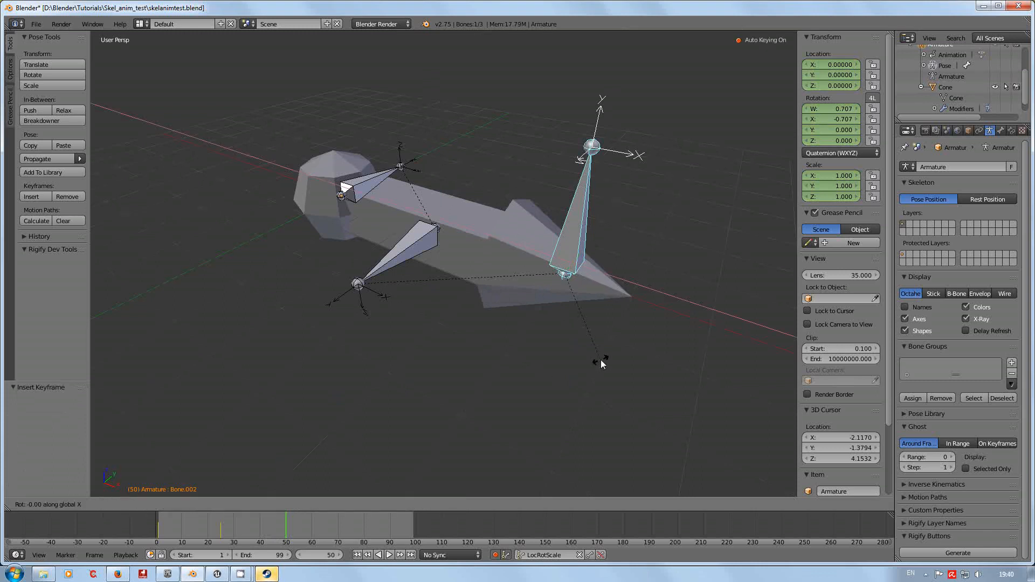
text(-90)
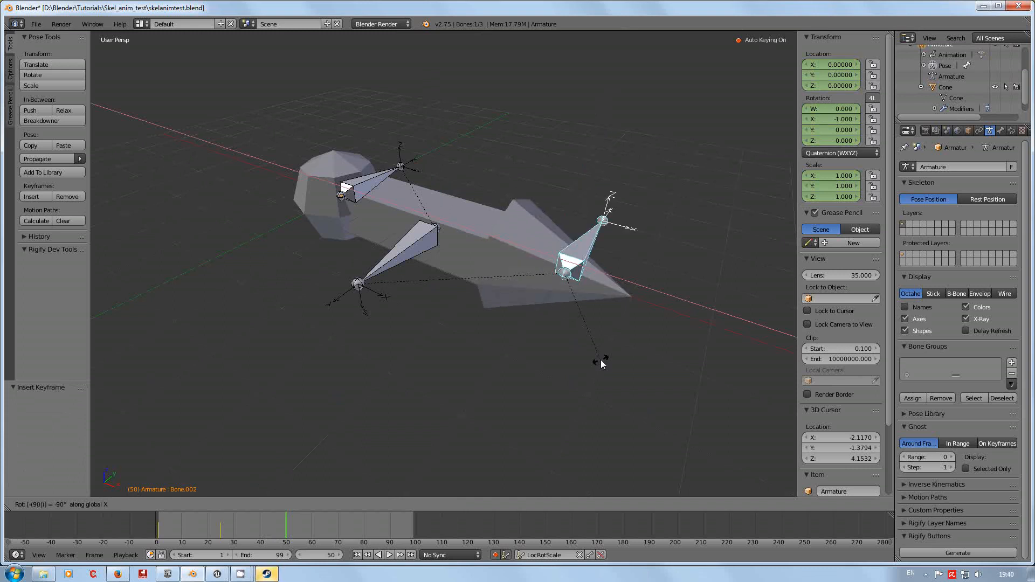
key(Return)
text(r)
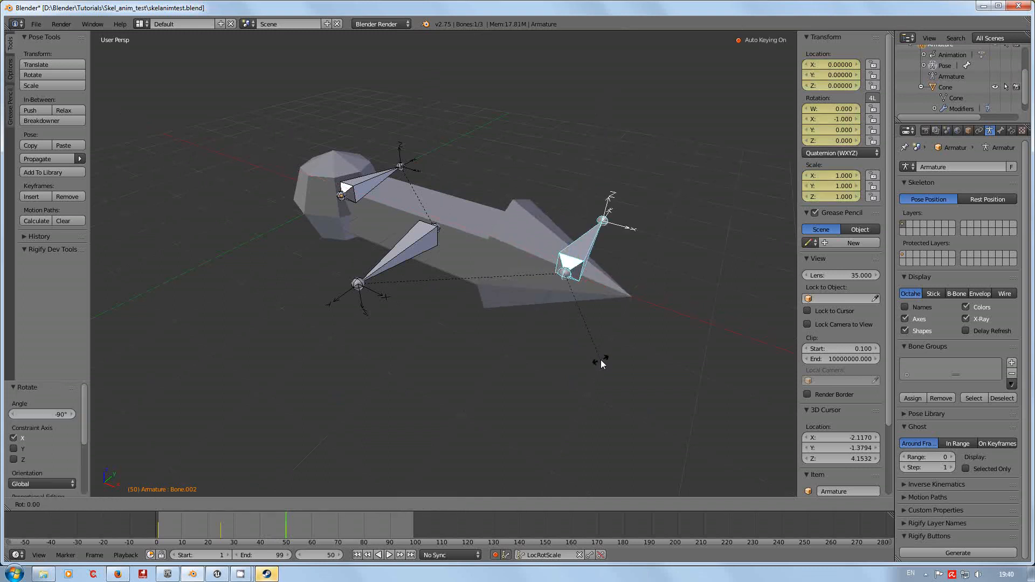
text(x)
text(-90)
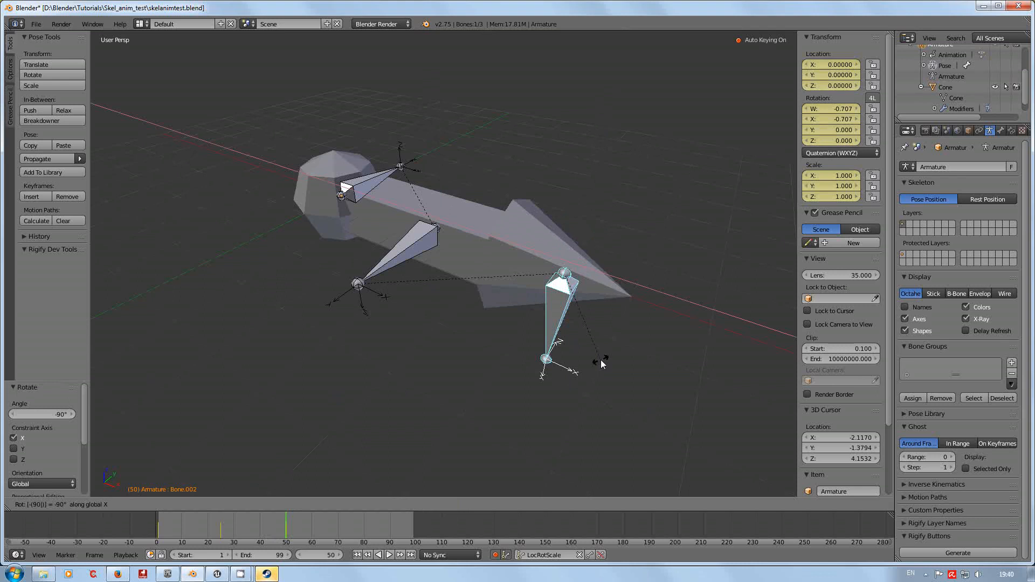
key(Return)
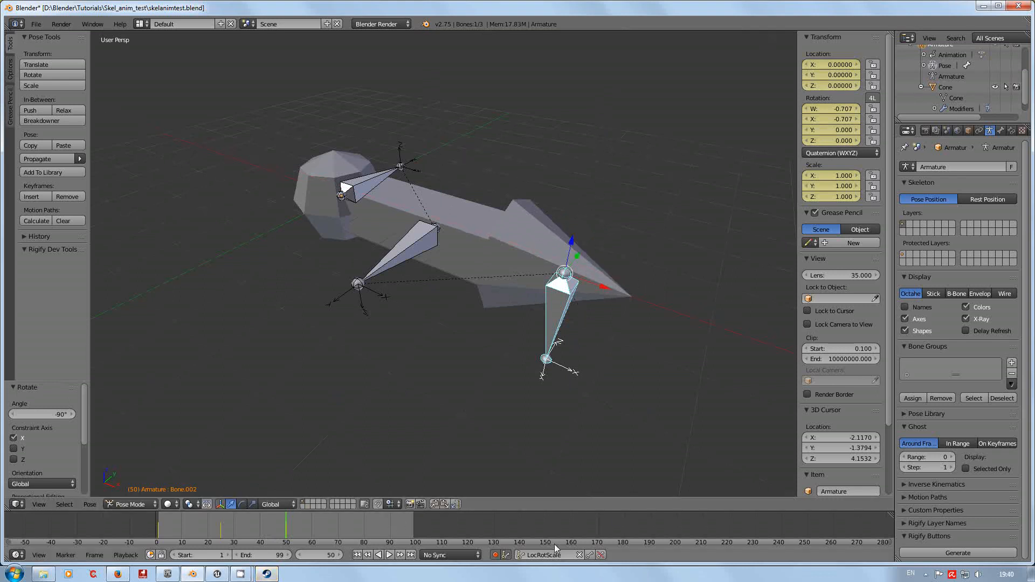
click(590, 555)
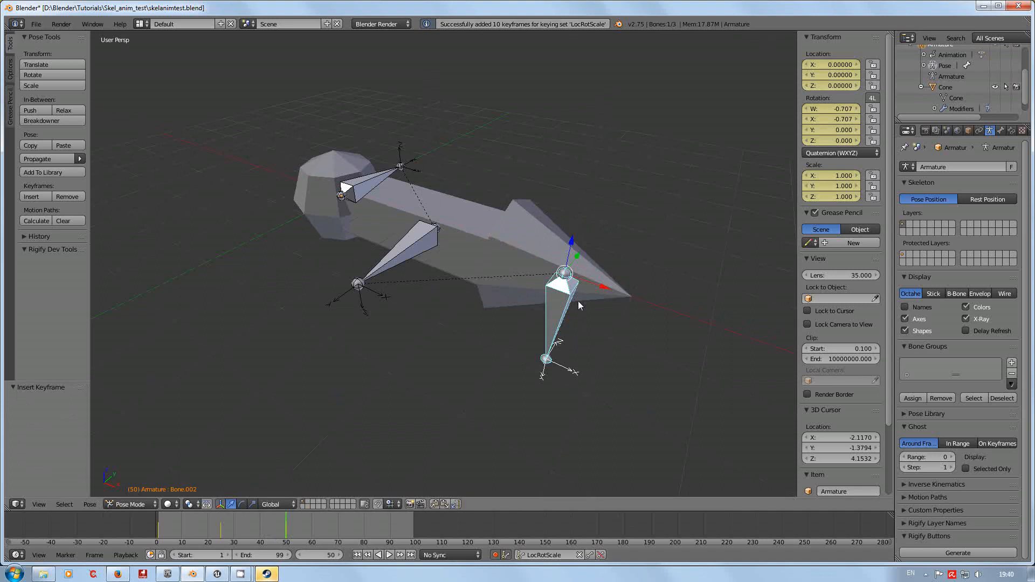
Step: At frame 75, rotate the third bone -180° around the global X axis and insert a LocRotScale keyframe
click(350, 530)
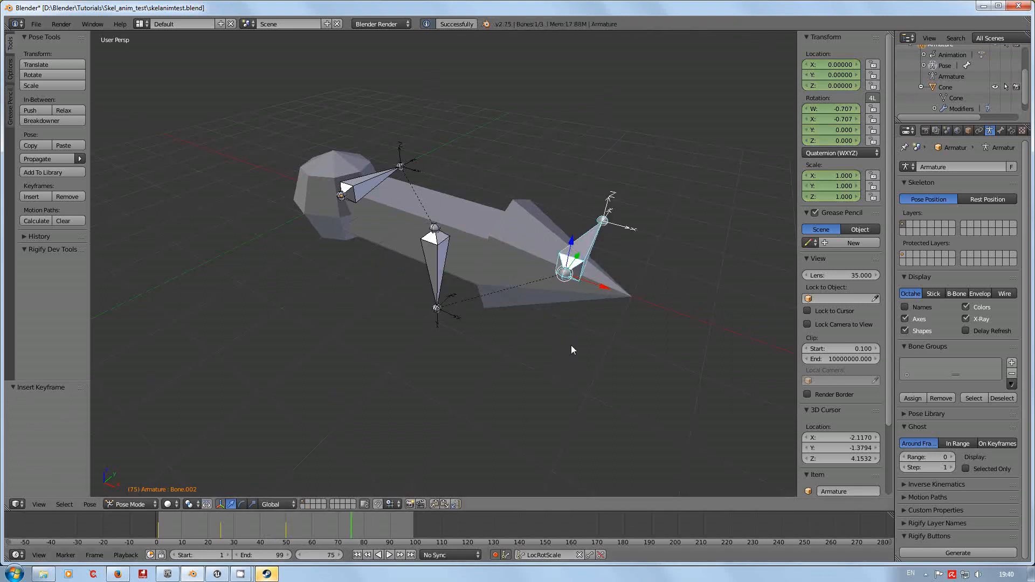
key(r)
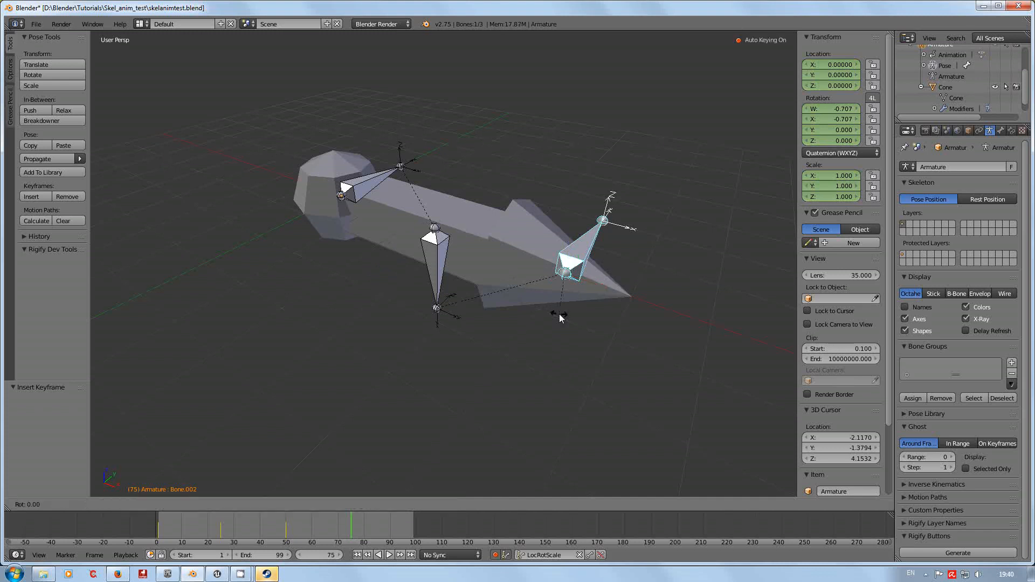
text(x-180)
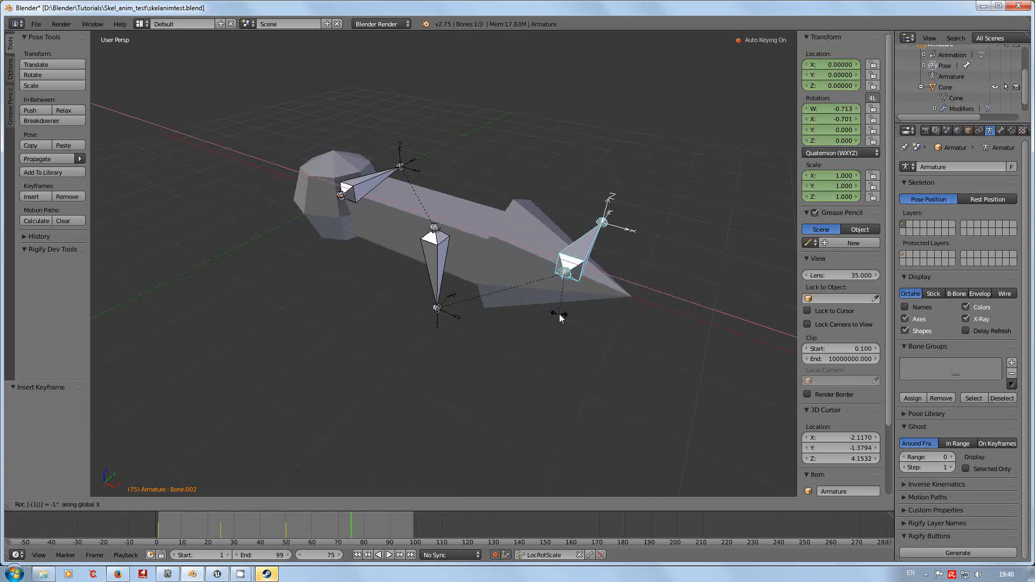
key(Return)
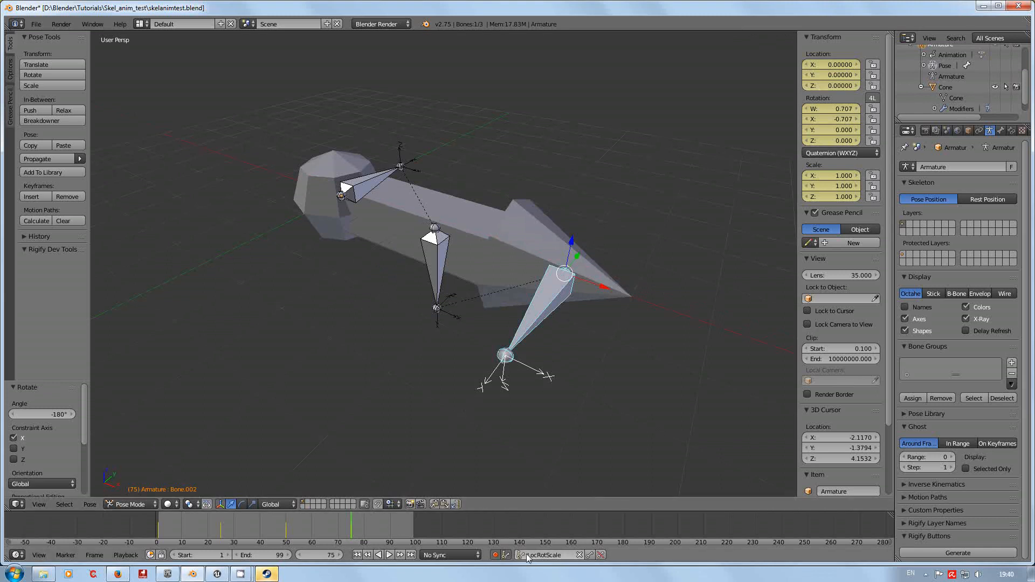
click(590, 555)
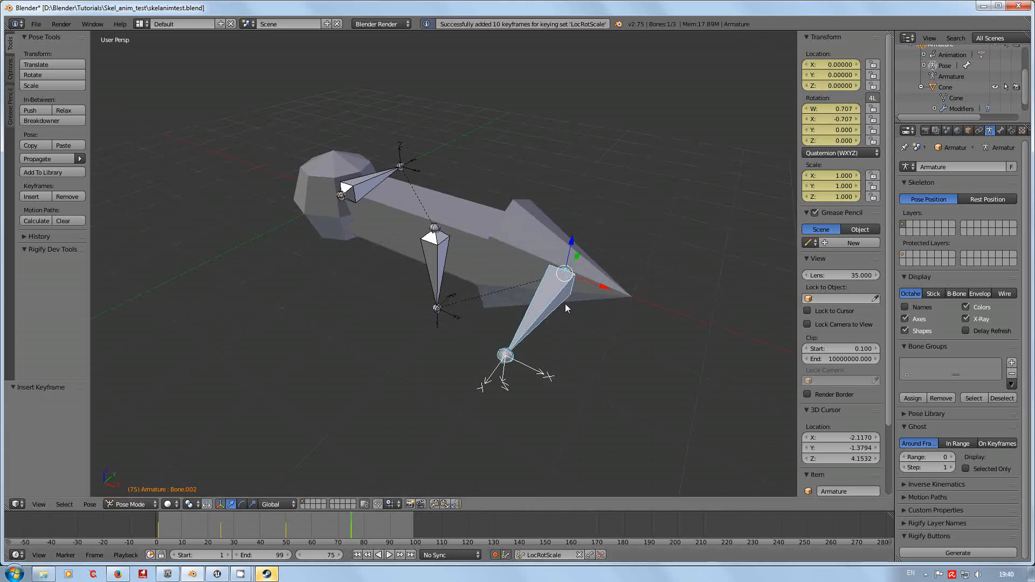
Step: At frame 100, rotate the third bone -270° around the global X axis and insert a LocRotScale keyframe
click(415, 526)
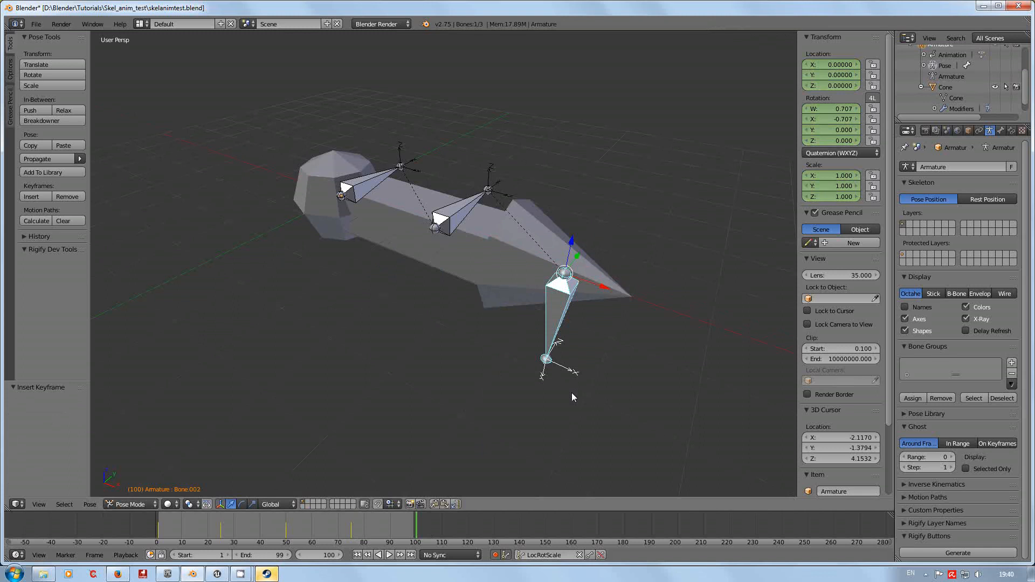
text(r)
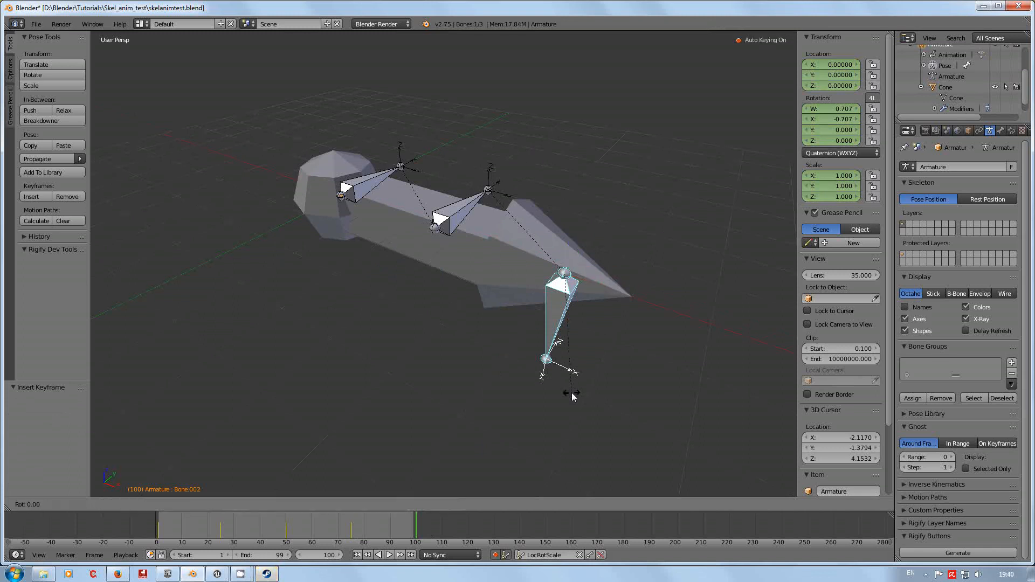
text(x-270)
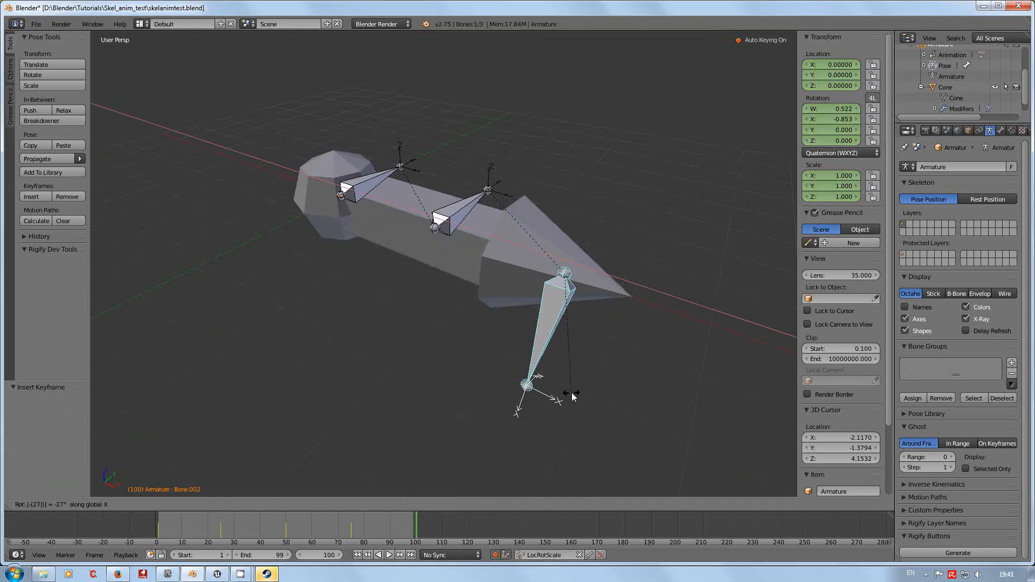
key(Return)
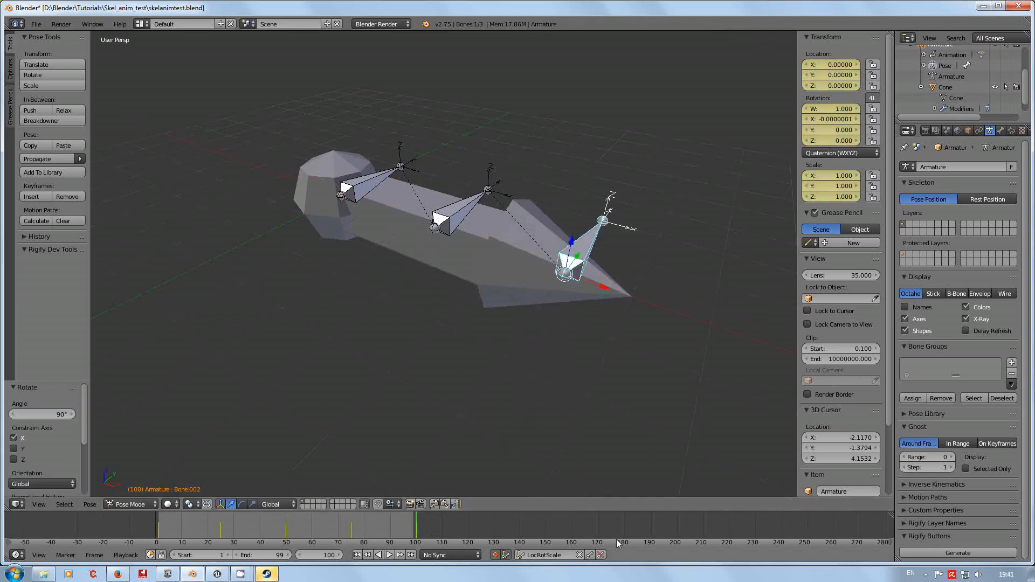
click(590, 555)
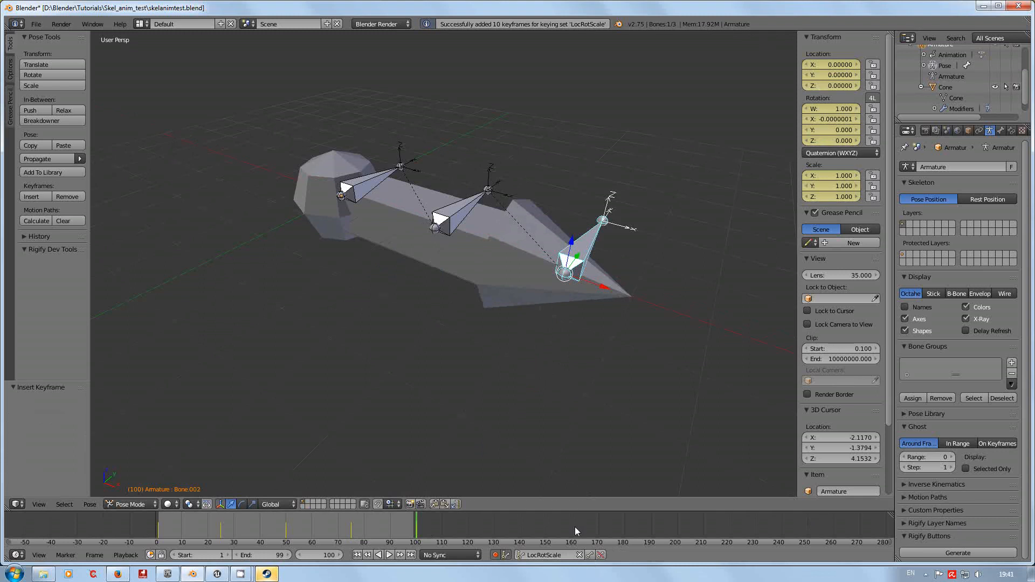
Step: Play the animation from the first frame to check the bone rotations, stop it and return to frame 1
click(357, 556)
click(388, 555)
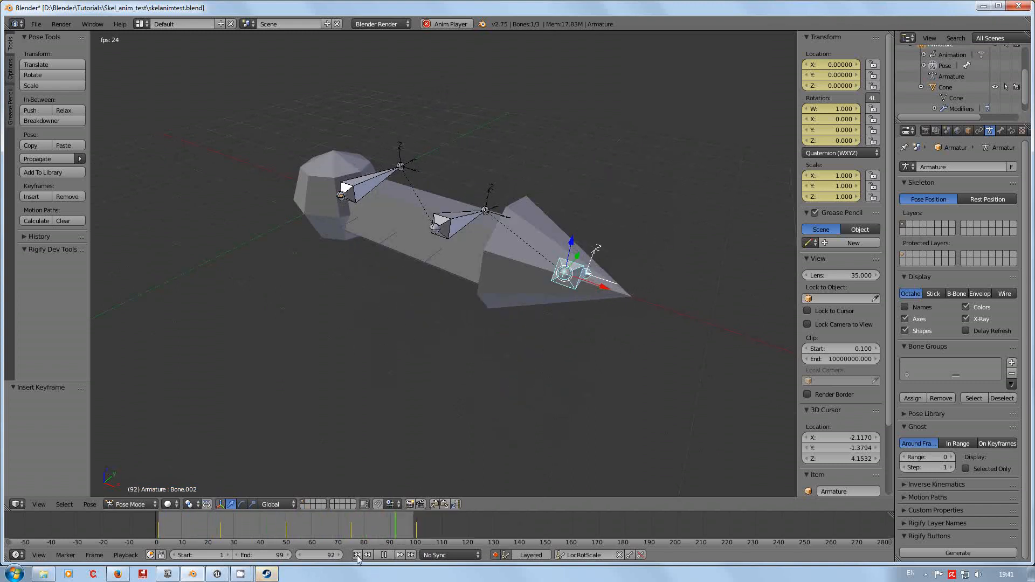
key(alt+a)
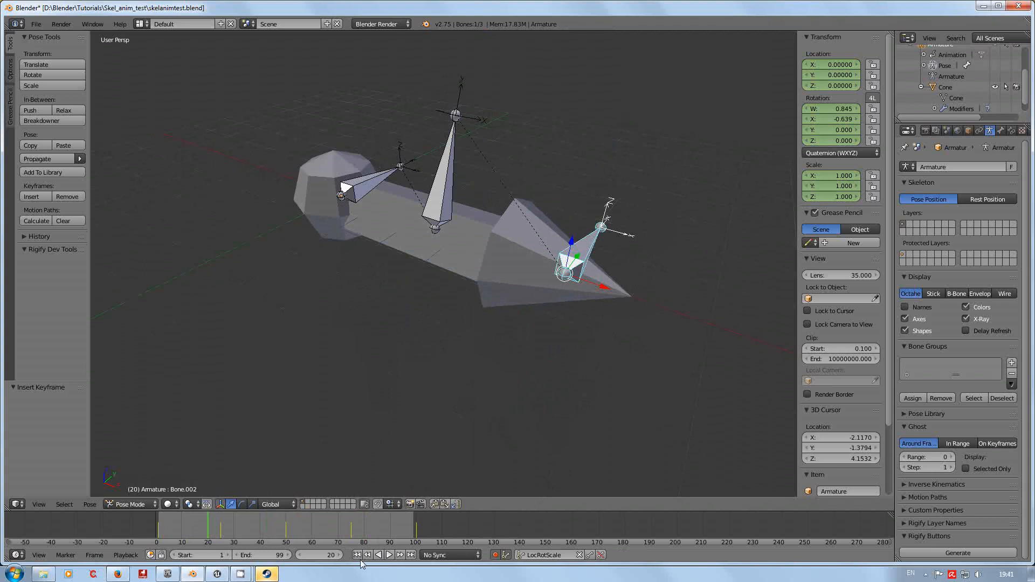
click(358, 555)
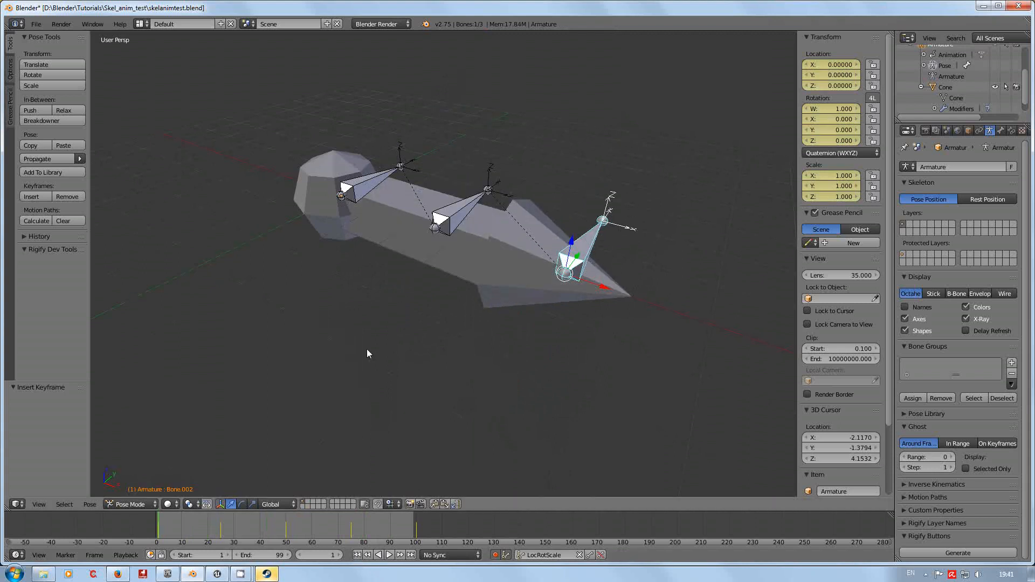
Step: Switch the armature from Pose Mode to Object Mode and deselect all objects
click(113, 504)
click(127, 492)
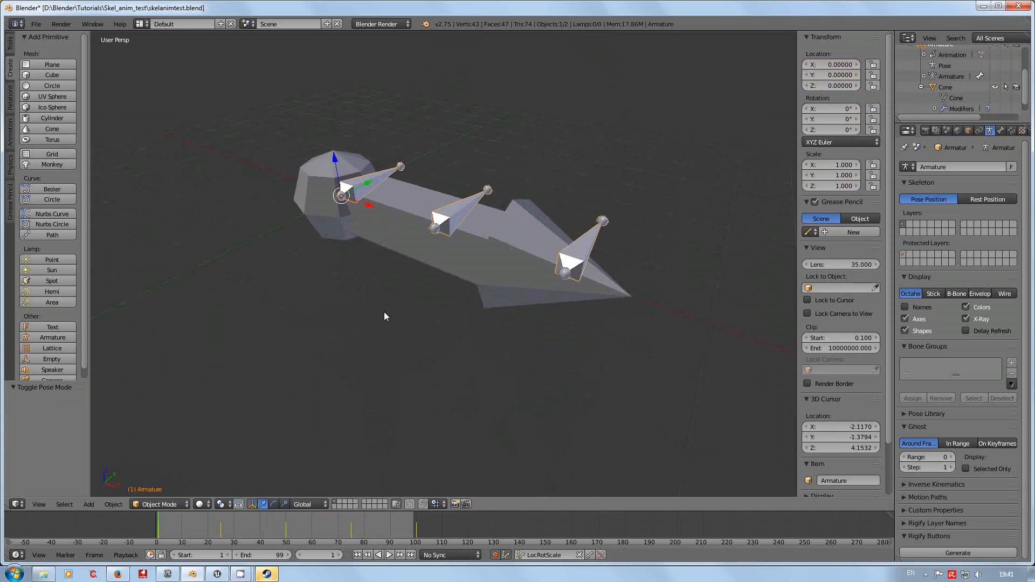
click(36, 24)
key(a)
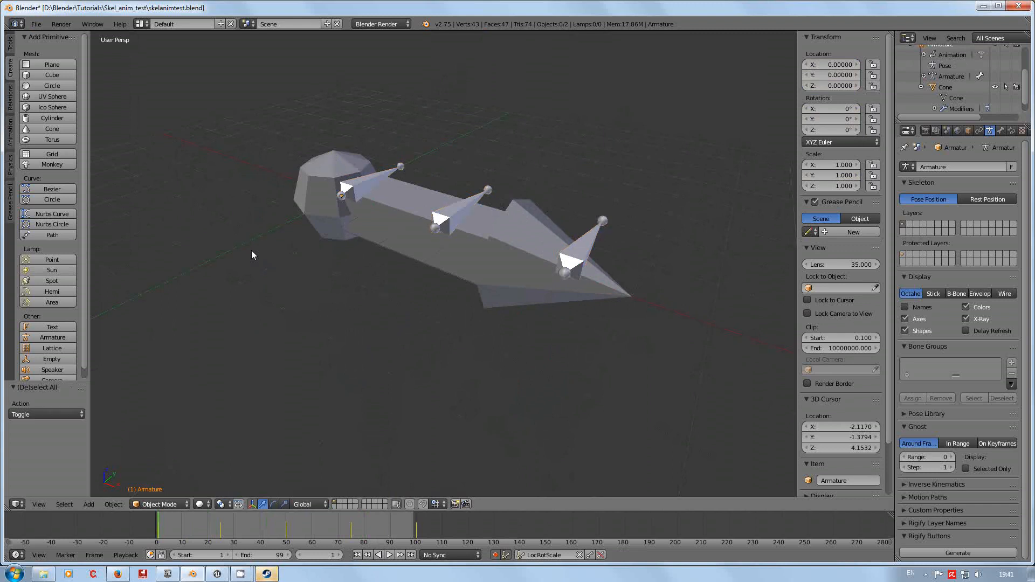
Step: Start an FBX export to the Skel_anim_test folder and name the file K_skelanimtest_01.fbx
click(28, 25)
mouse_move(58, 232)
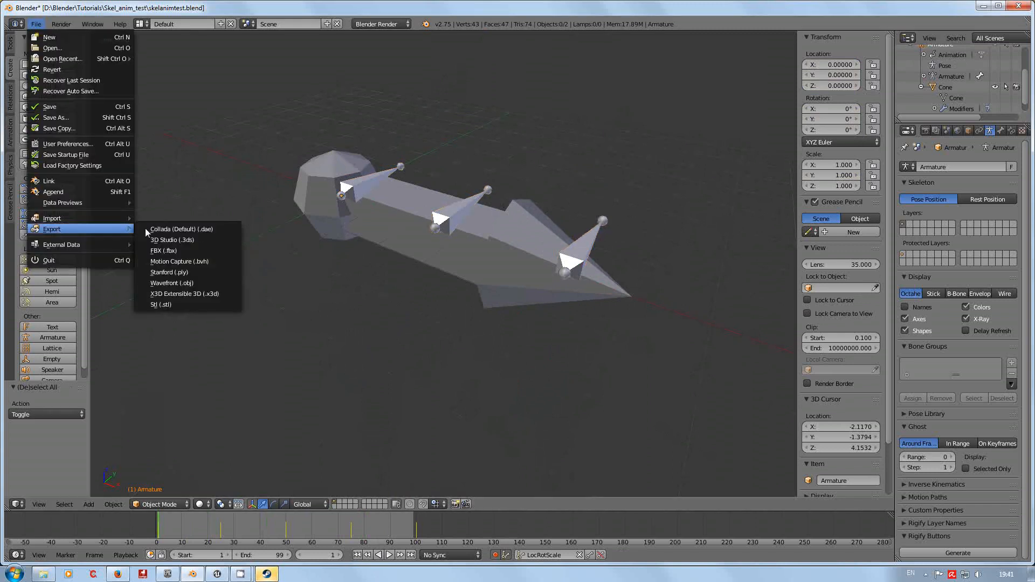
click(188, 249)
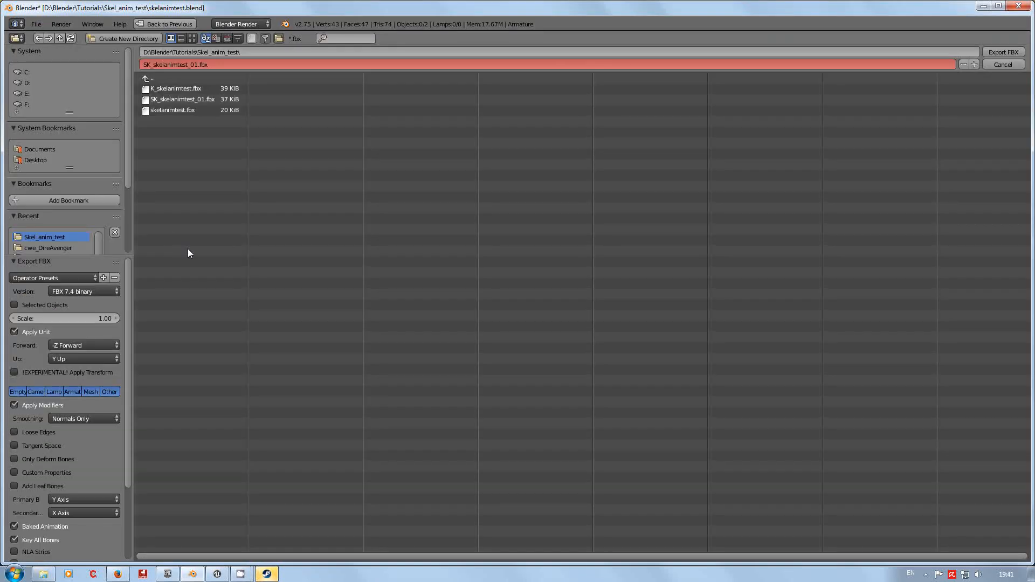
click(182, 101)
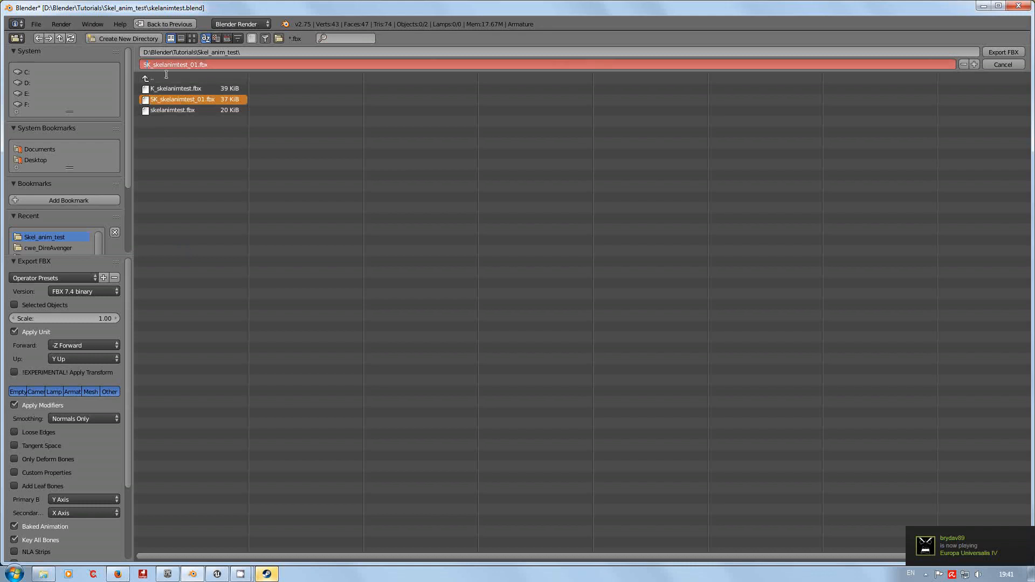
key(BackSpace)
key(Return)
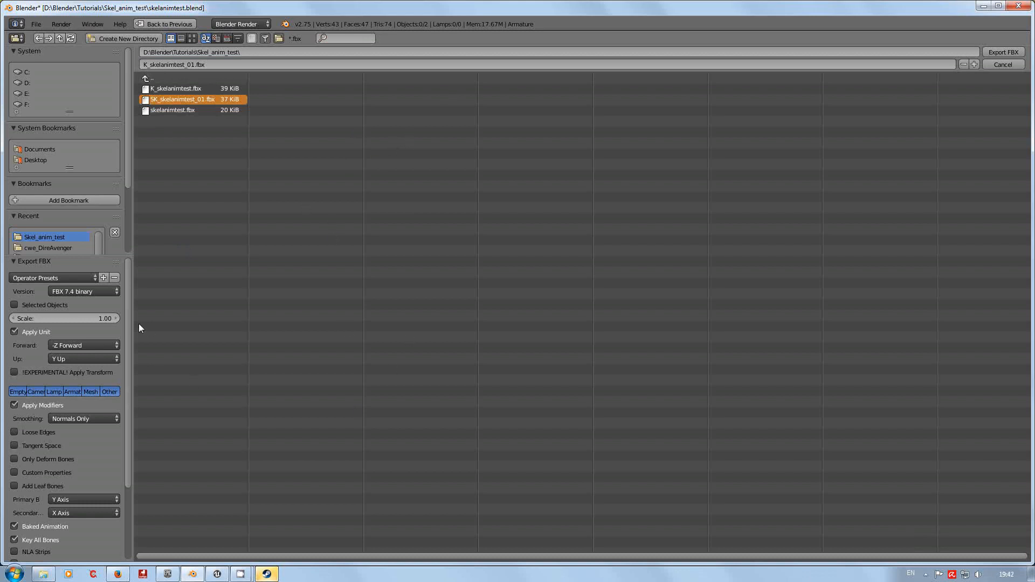
Step: Review the FBX export options, keeping Baked Animation and Key All Bones enabled, and export the file
scroll(130, 318, down, 5)
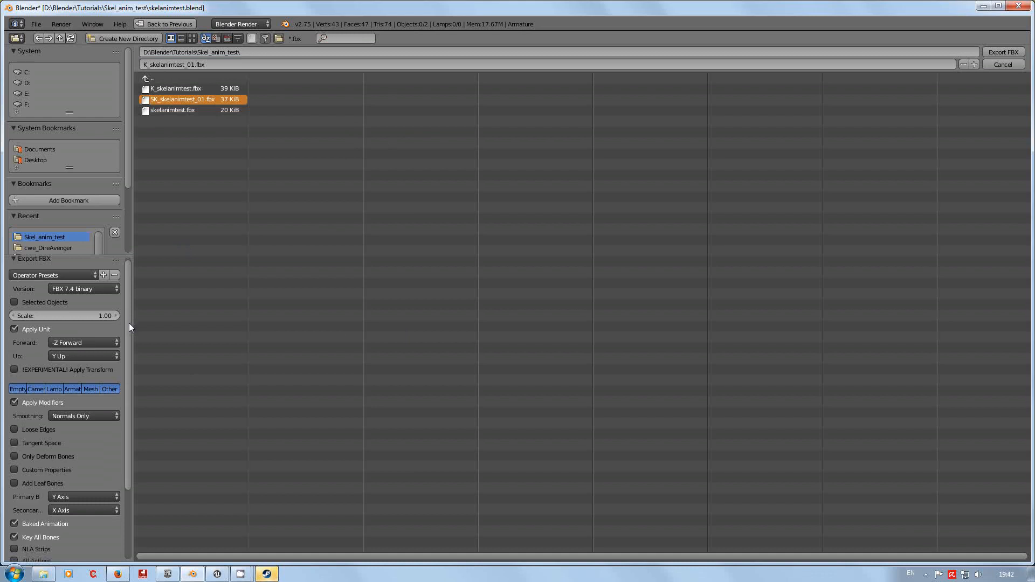
scroll(124, 422, up, 5)
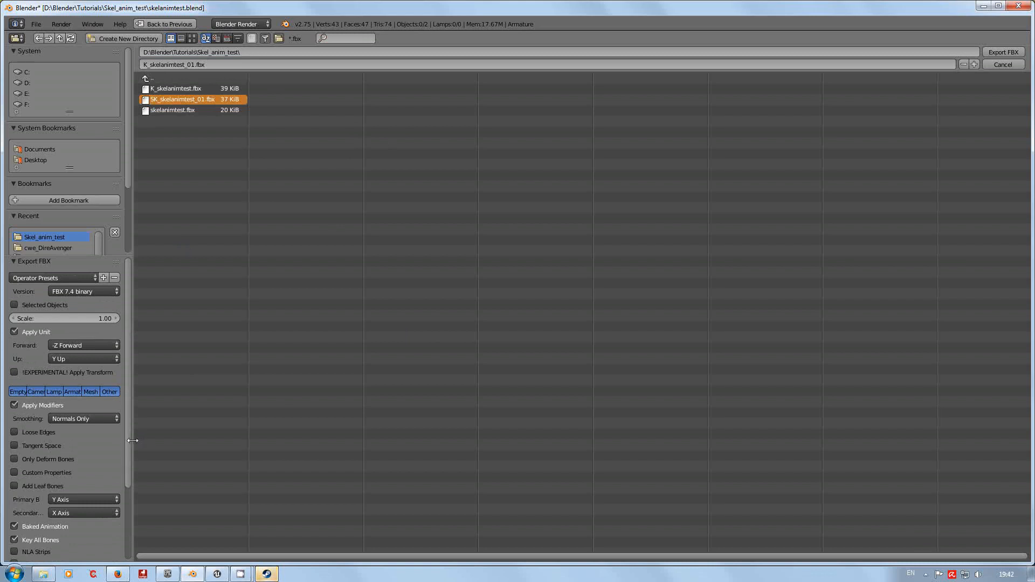
scroll(125, 463, down, 5)
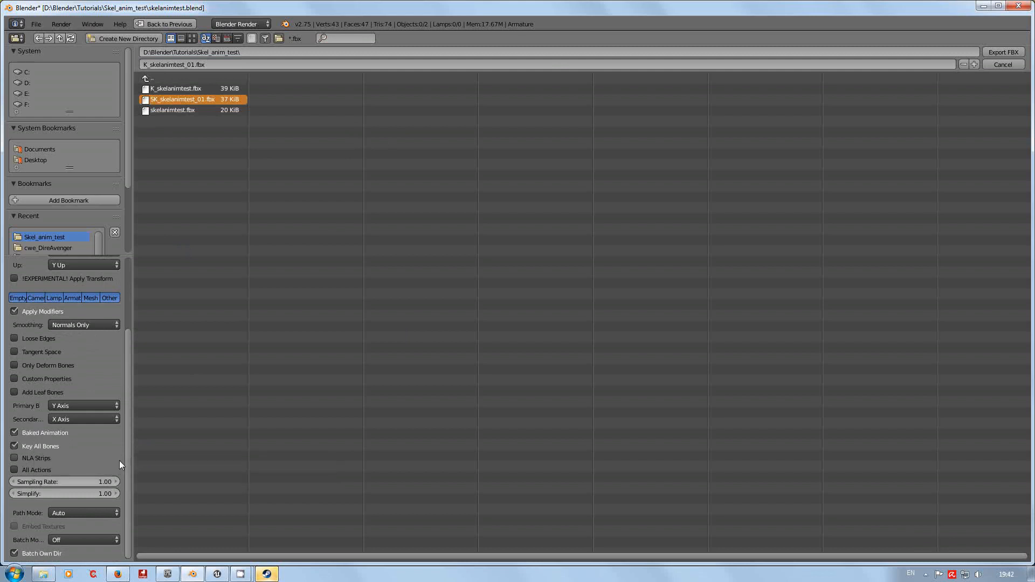
click(1001, 51)
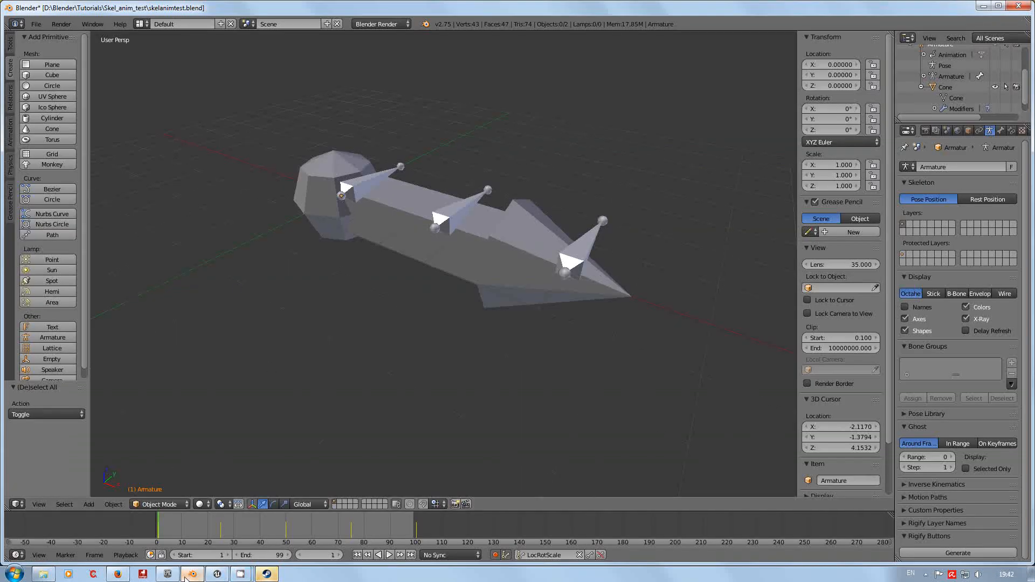
Step: Switch to Unreal Editor and start importing K_skelanimtest_01.fbx into the skelanimtest content folder
click(217, 575)
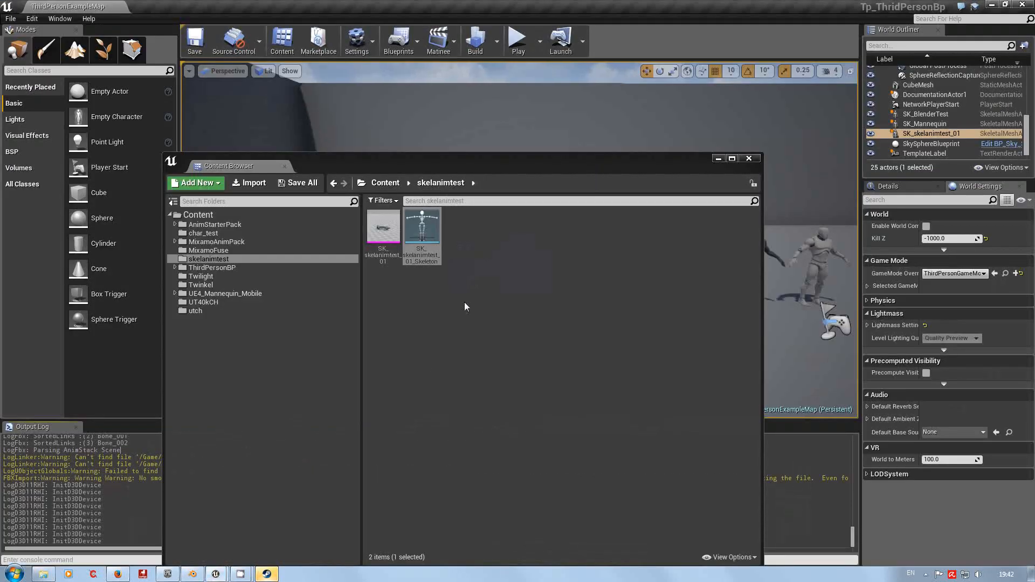
right_click(469, 293)
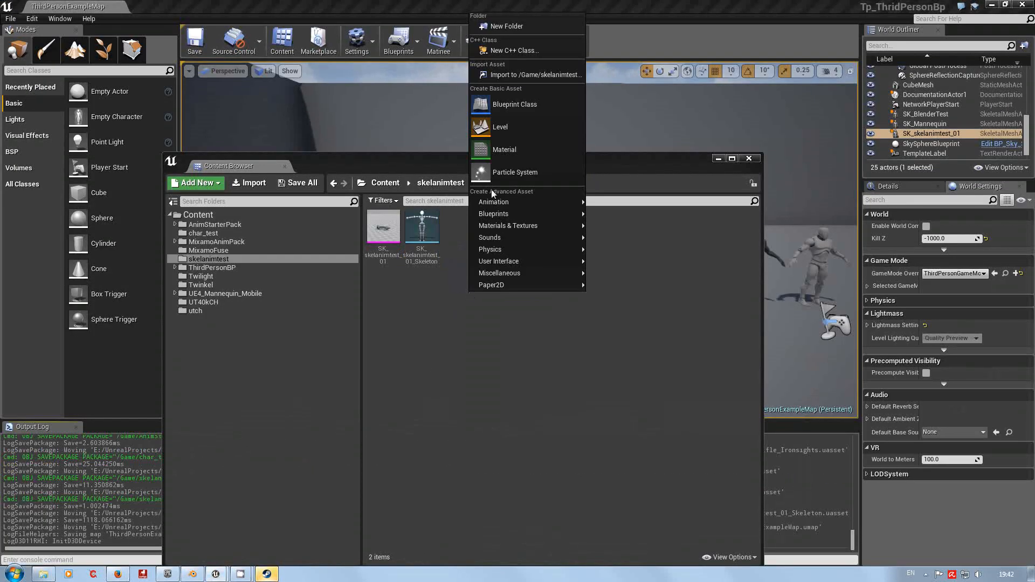
click(545, 77)
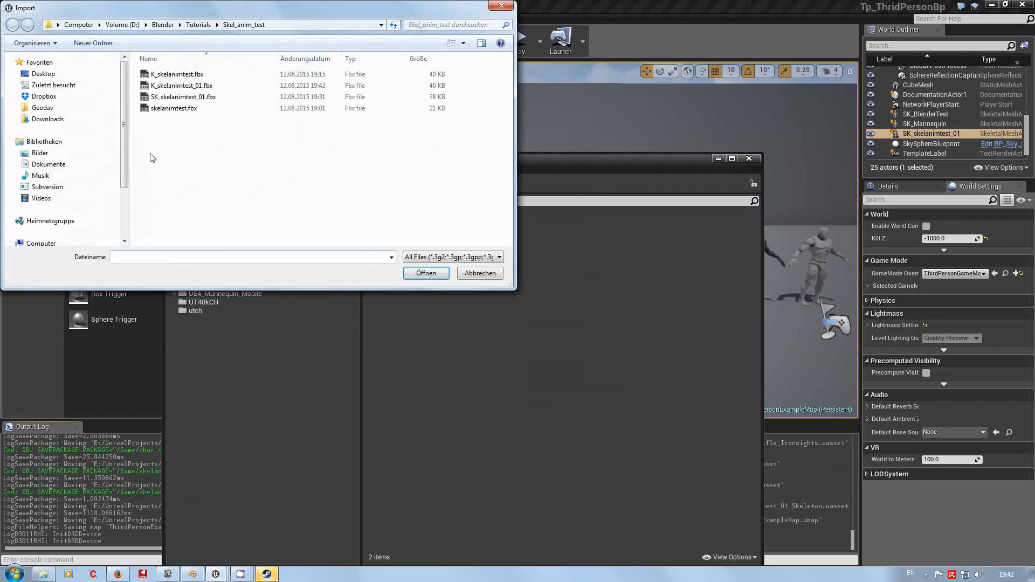
click(201, 85)
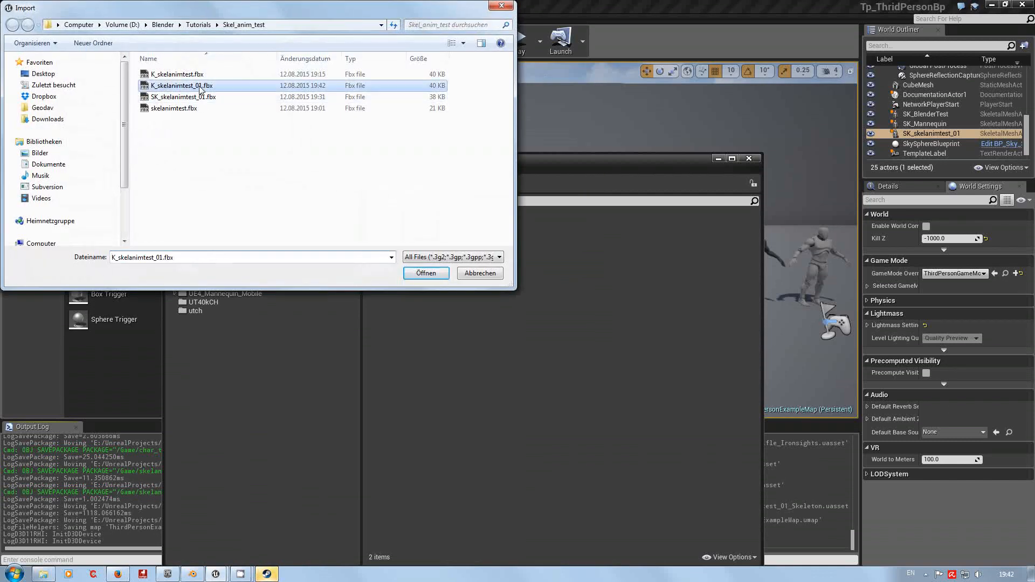
click(419, 273)
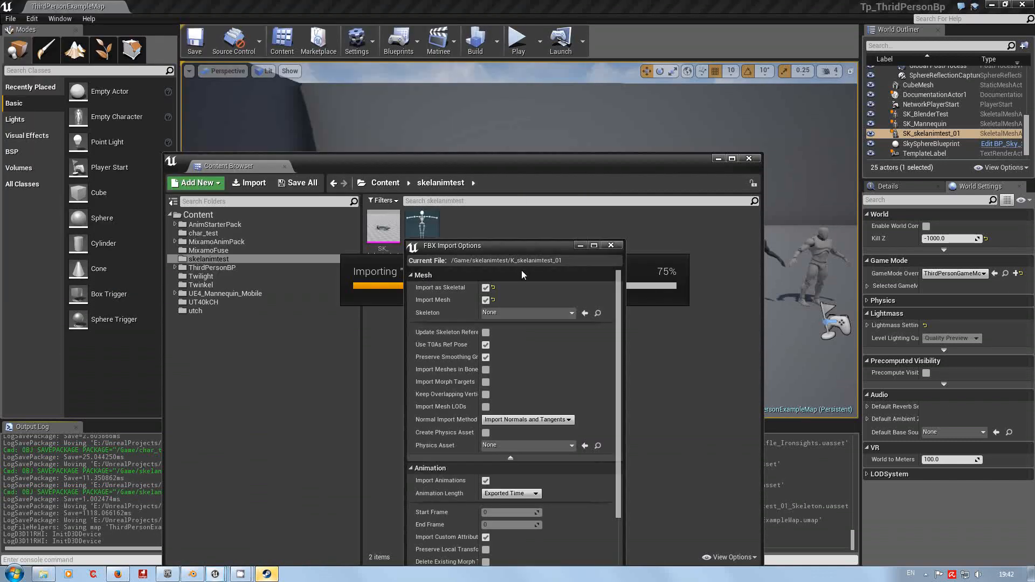
Step: In the FBX import options, turn off Import Mesh and set the skeleton to SK_skelanimtest_01_Skeleton
drag(529, 250, 652, 192)
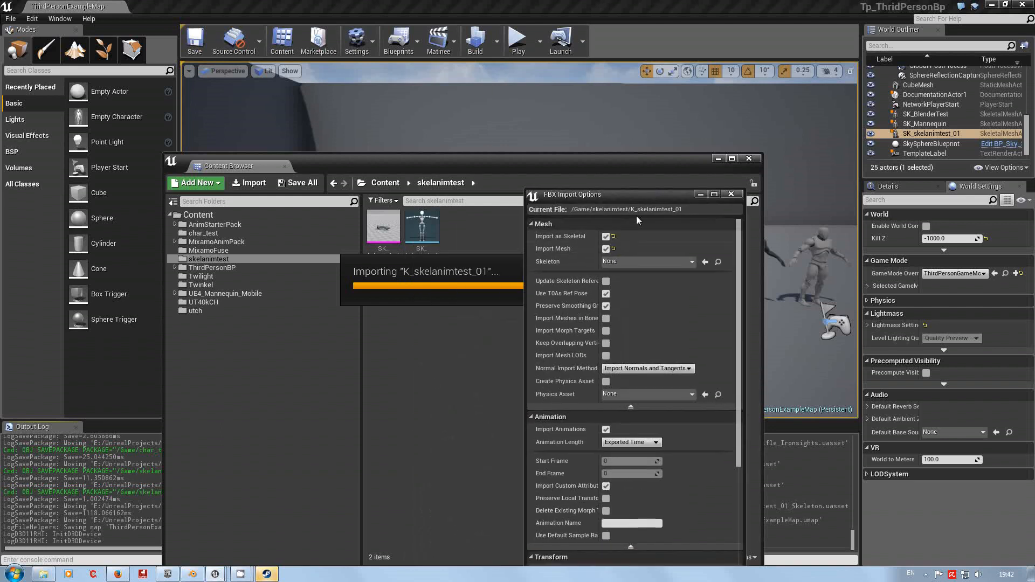
click(606, 249)
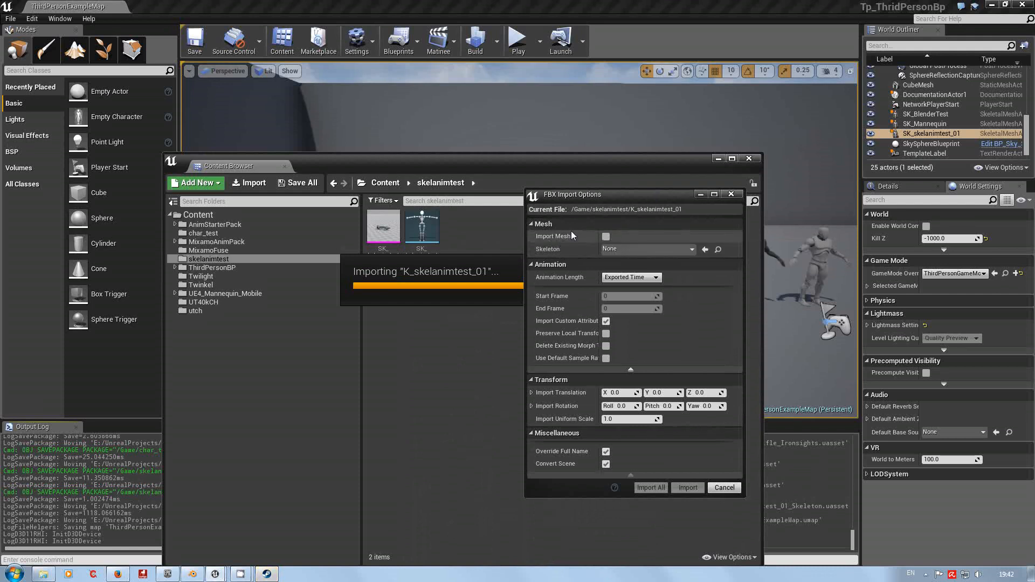
click(606, 237)
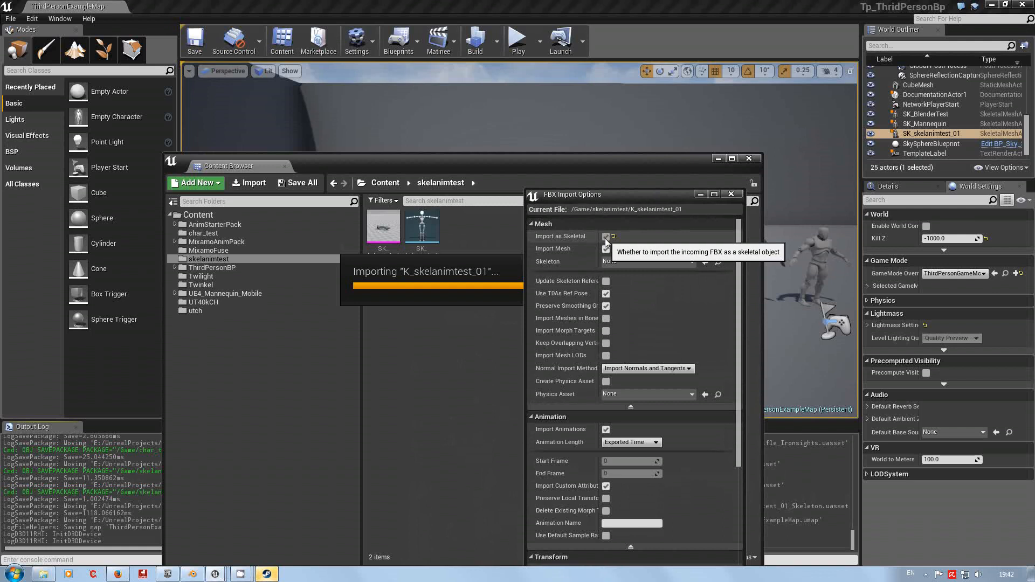
click(606, 249)
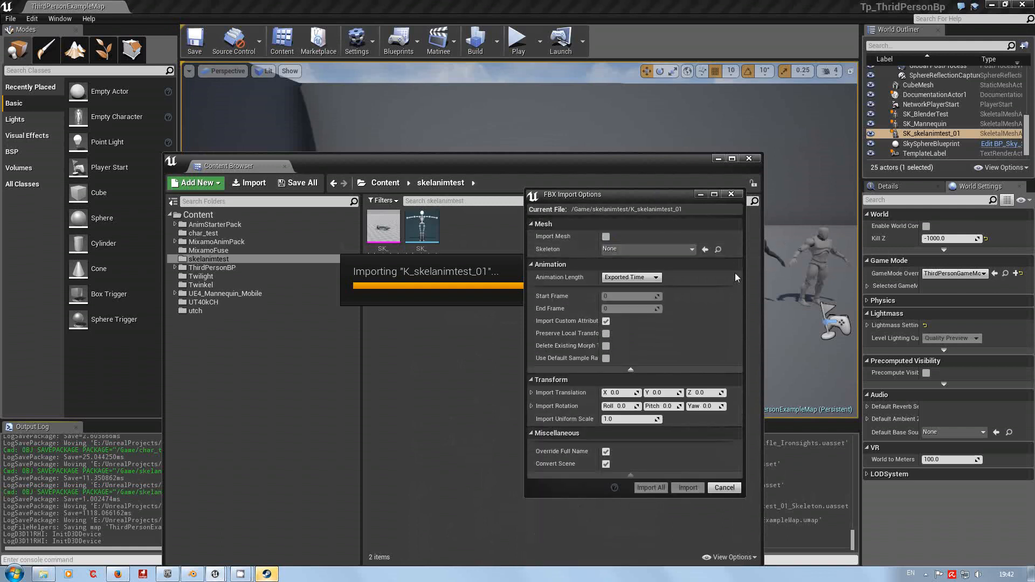
click(692, 250)
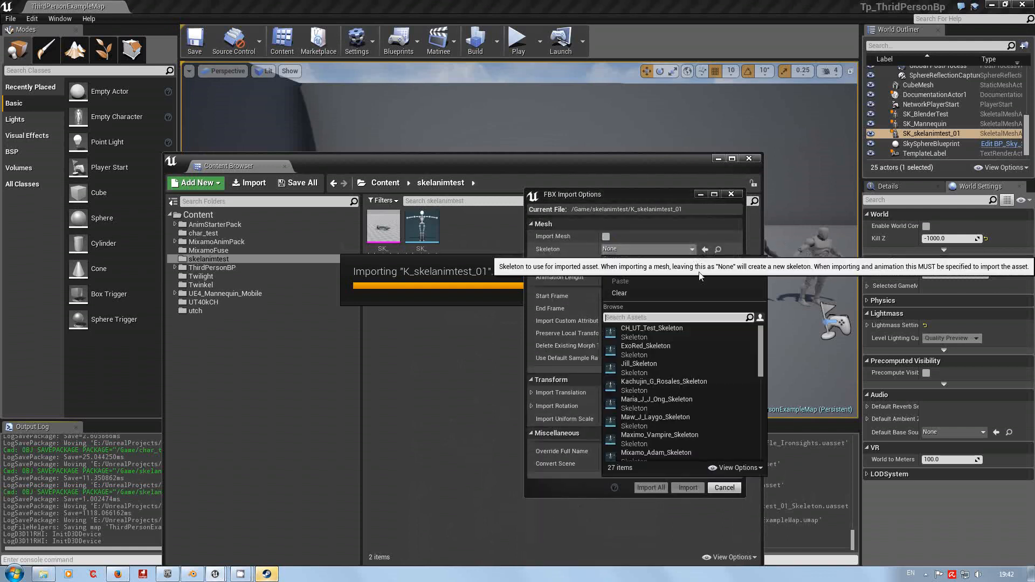
drag(763, 353, 678, 401)
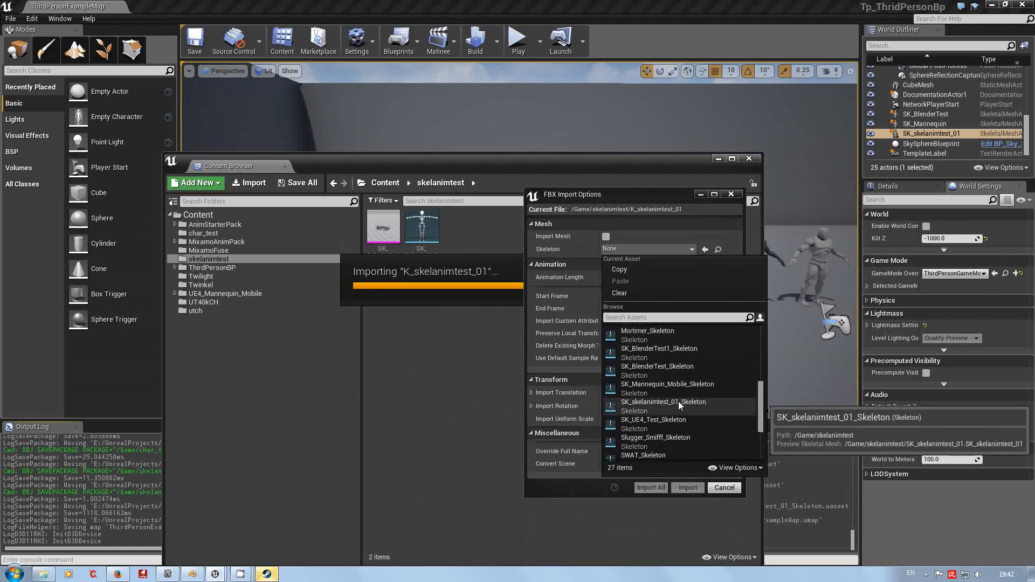
click(675, 399)
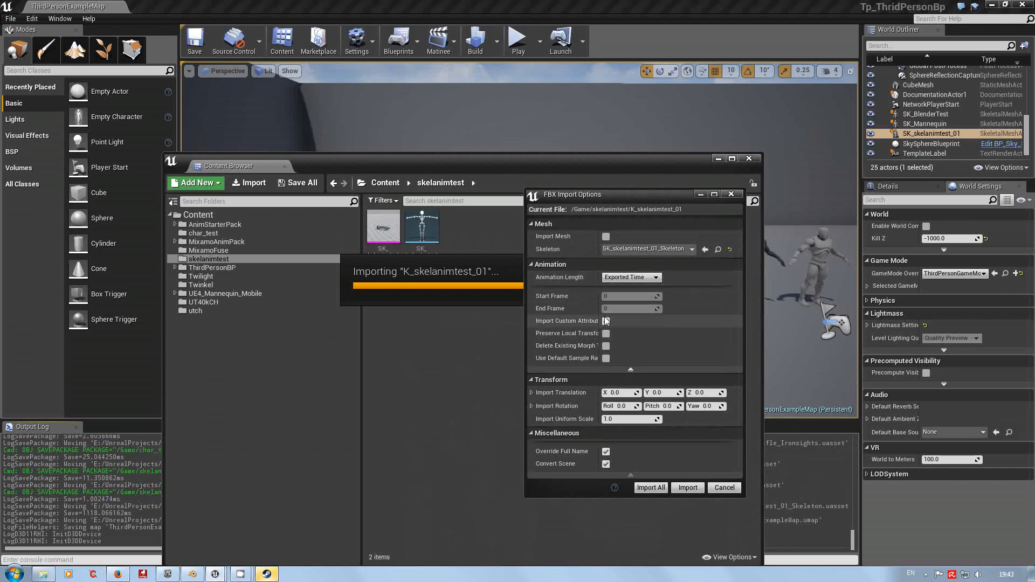
Step: Review the advanced animation options, keeping Exported Time as the animation length, and import the animation
drag(602, 317, 636, 319)
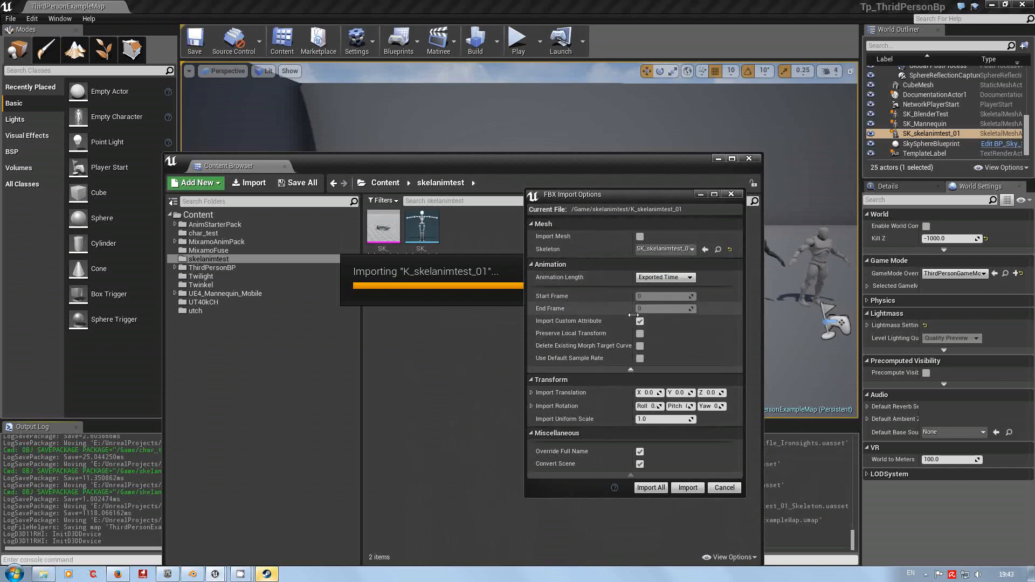
click(630, 370)
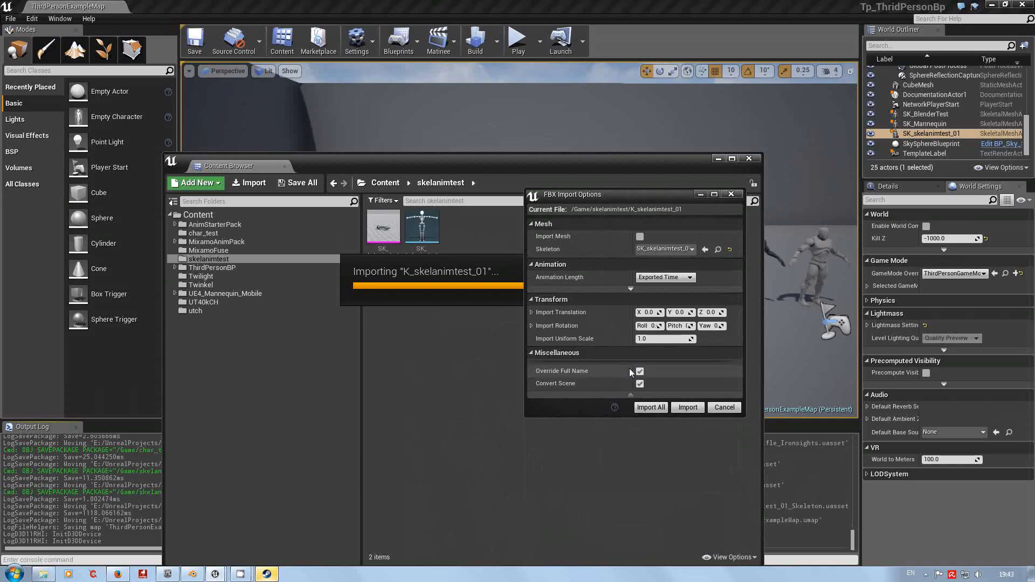
click(631, 289)
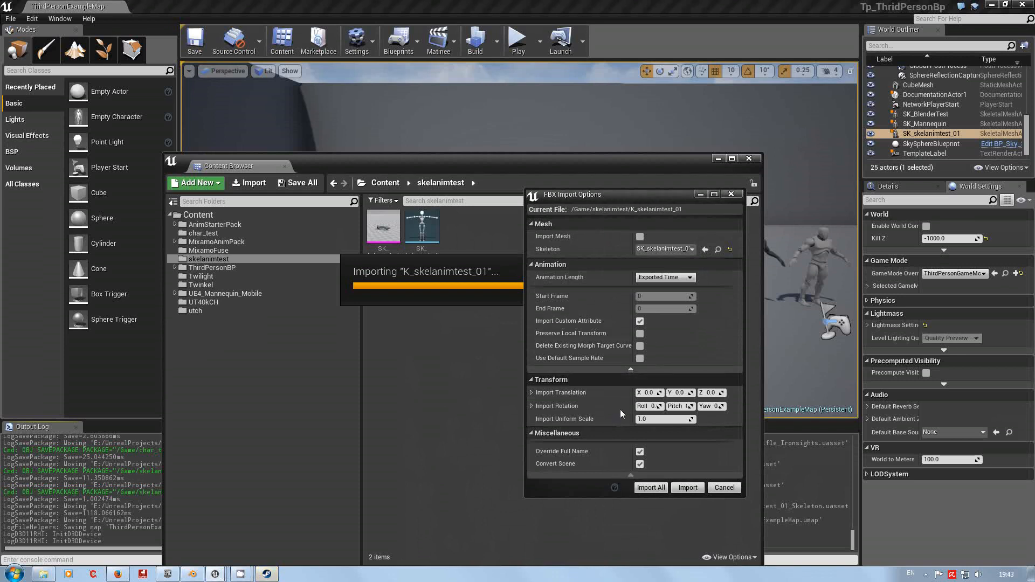
click(686, 489)
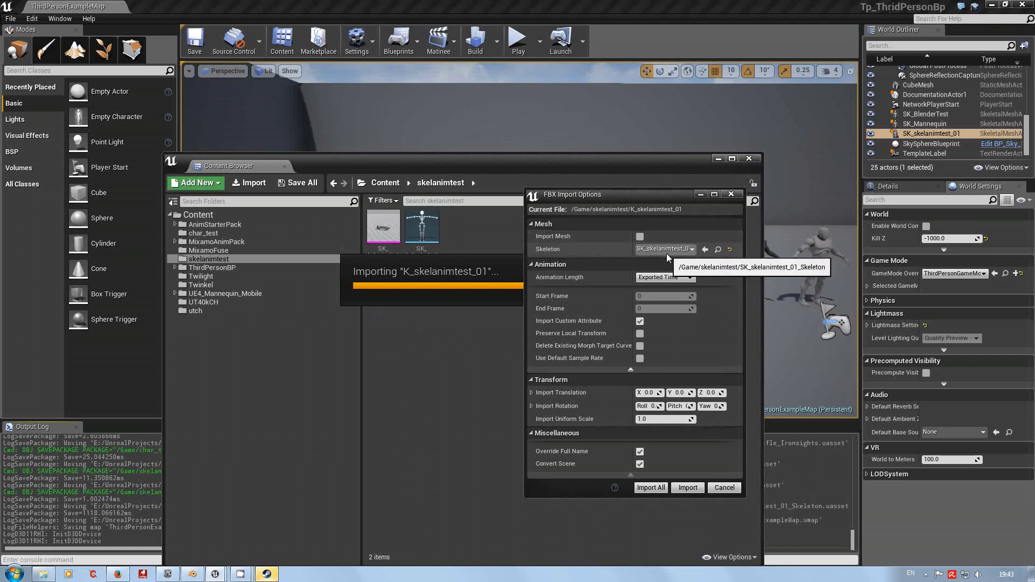
click(688, 487)
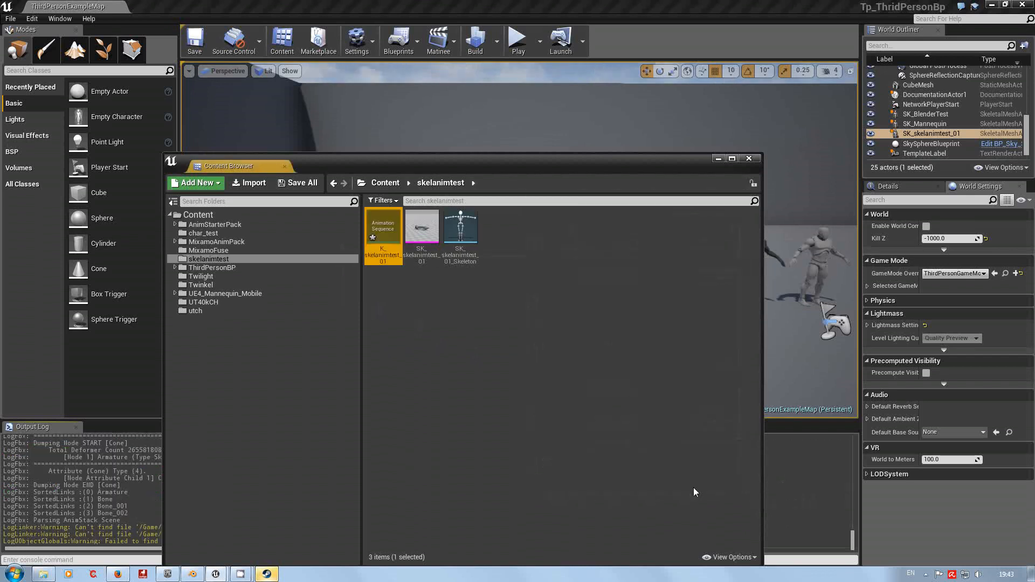
Step: Open the K_skelanimtest_01 animation sequence, view its playback up close in the preview and save the asset
double_click(382, 227)
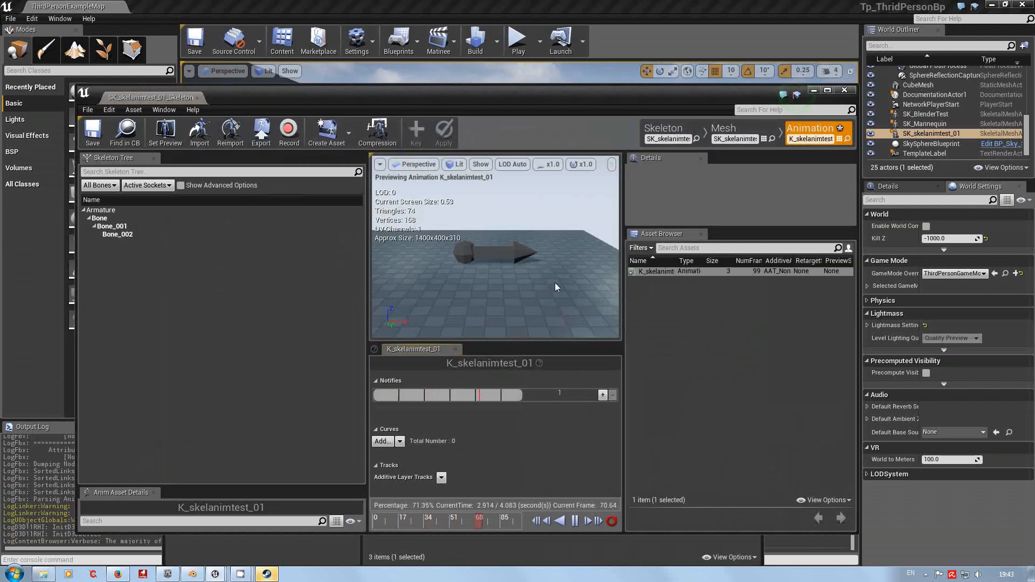
middle_drag(555, 284, 555, 296)
mouse_move(555, 296)
mouse_down()
mouse_move(556, 245)
mouse_move(554, 276)
mouse_up()
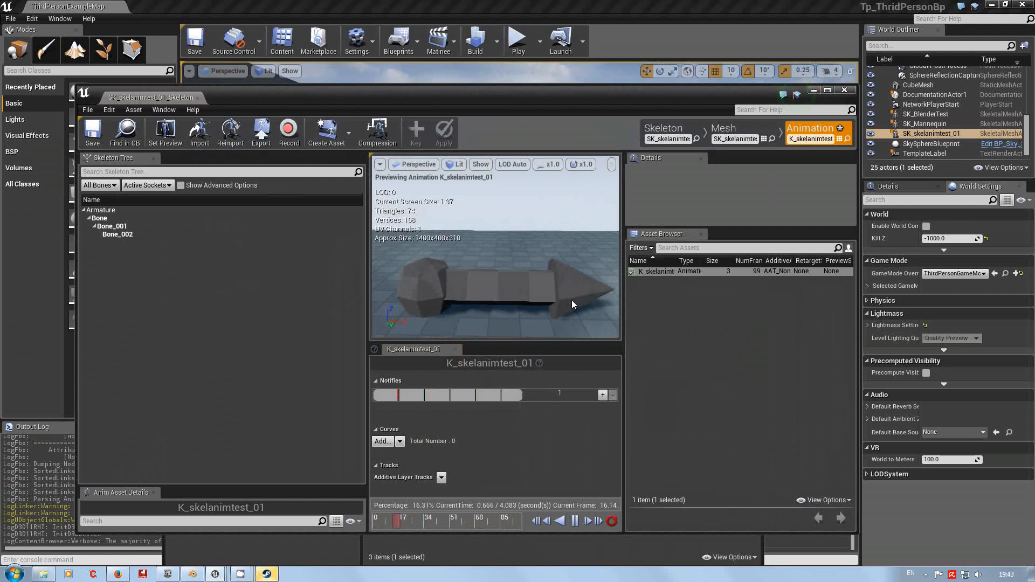
click(91, 135)
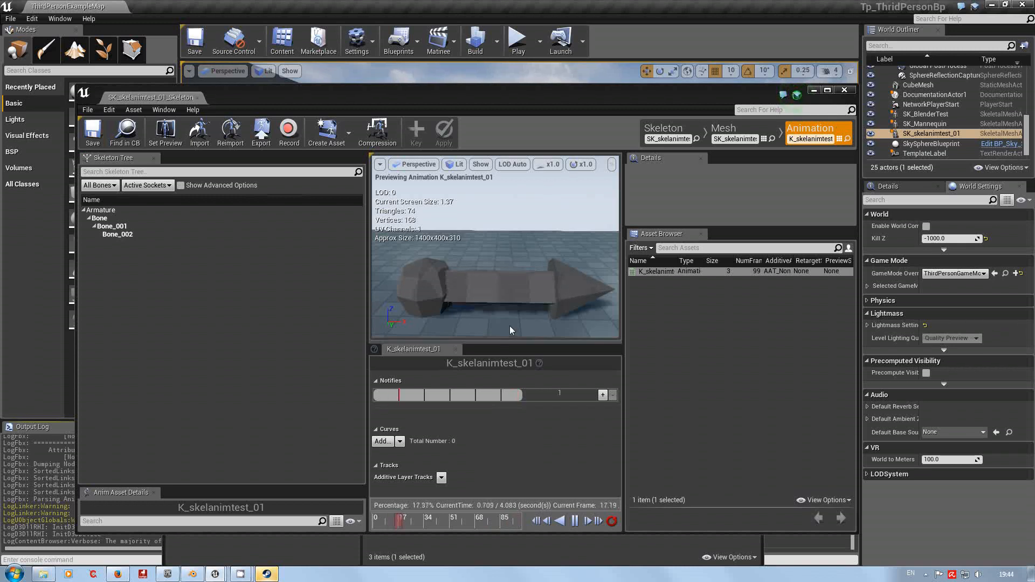